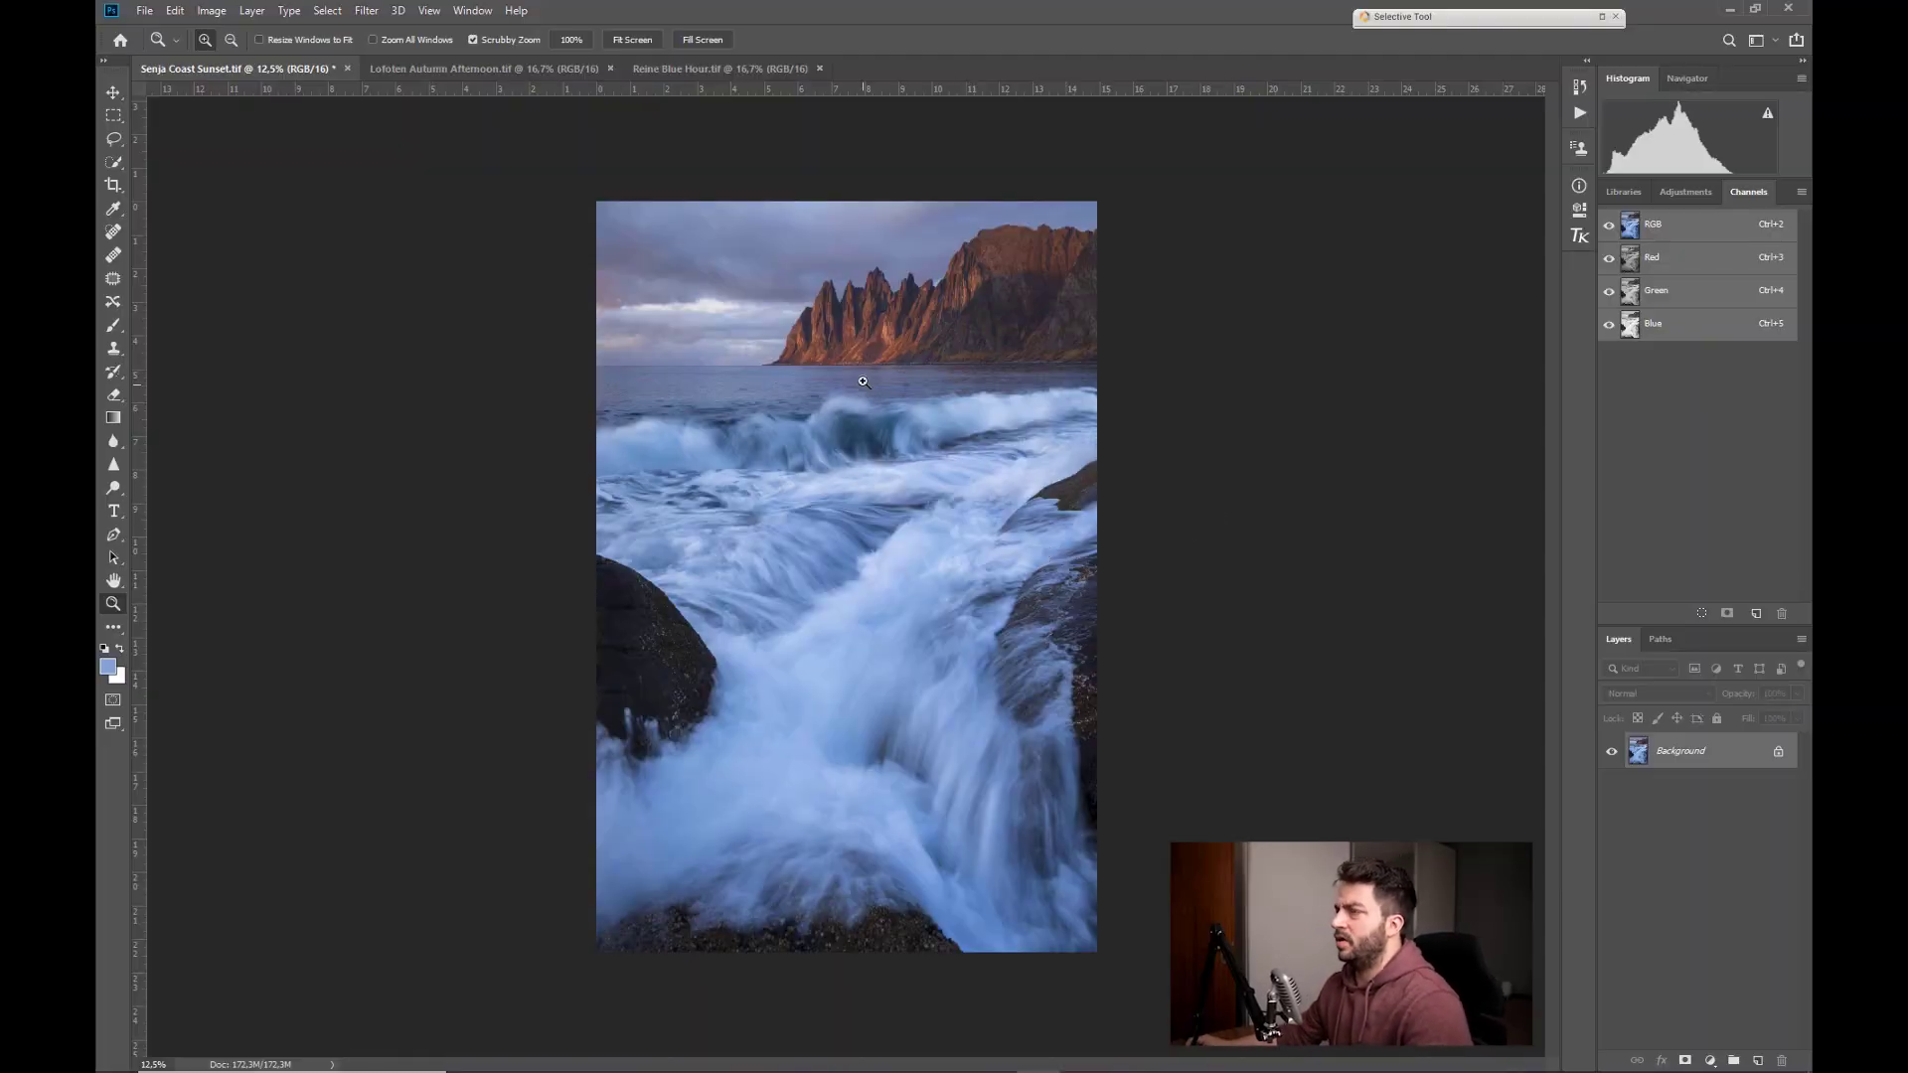
left_click_drag(861, 408, 820, 454)
left_click(855, 424)
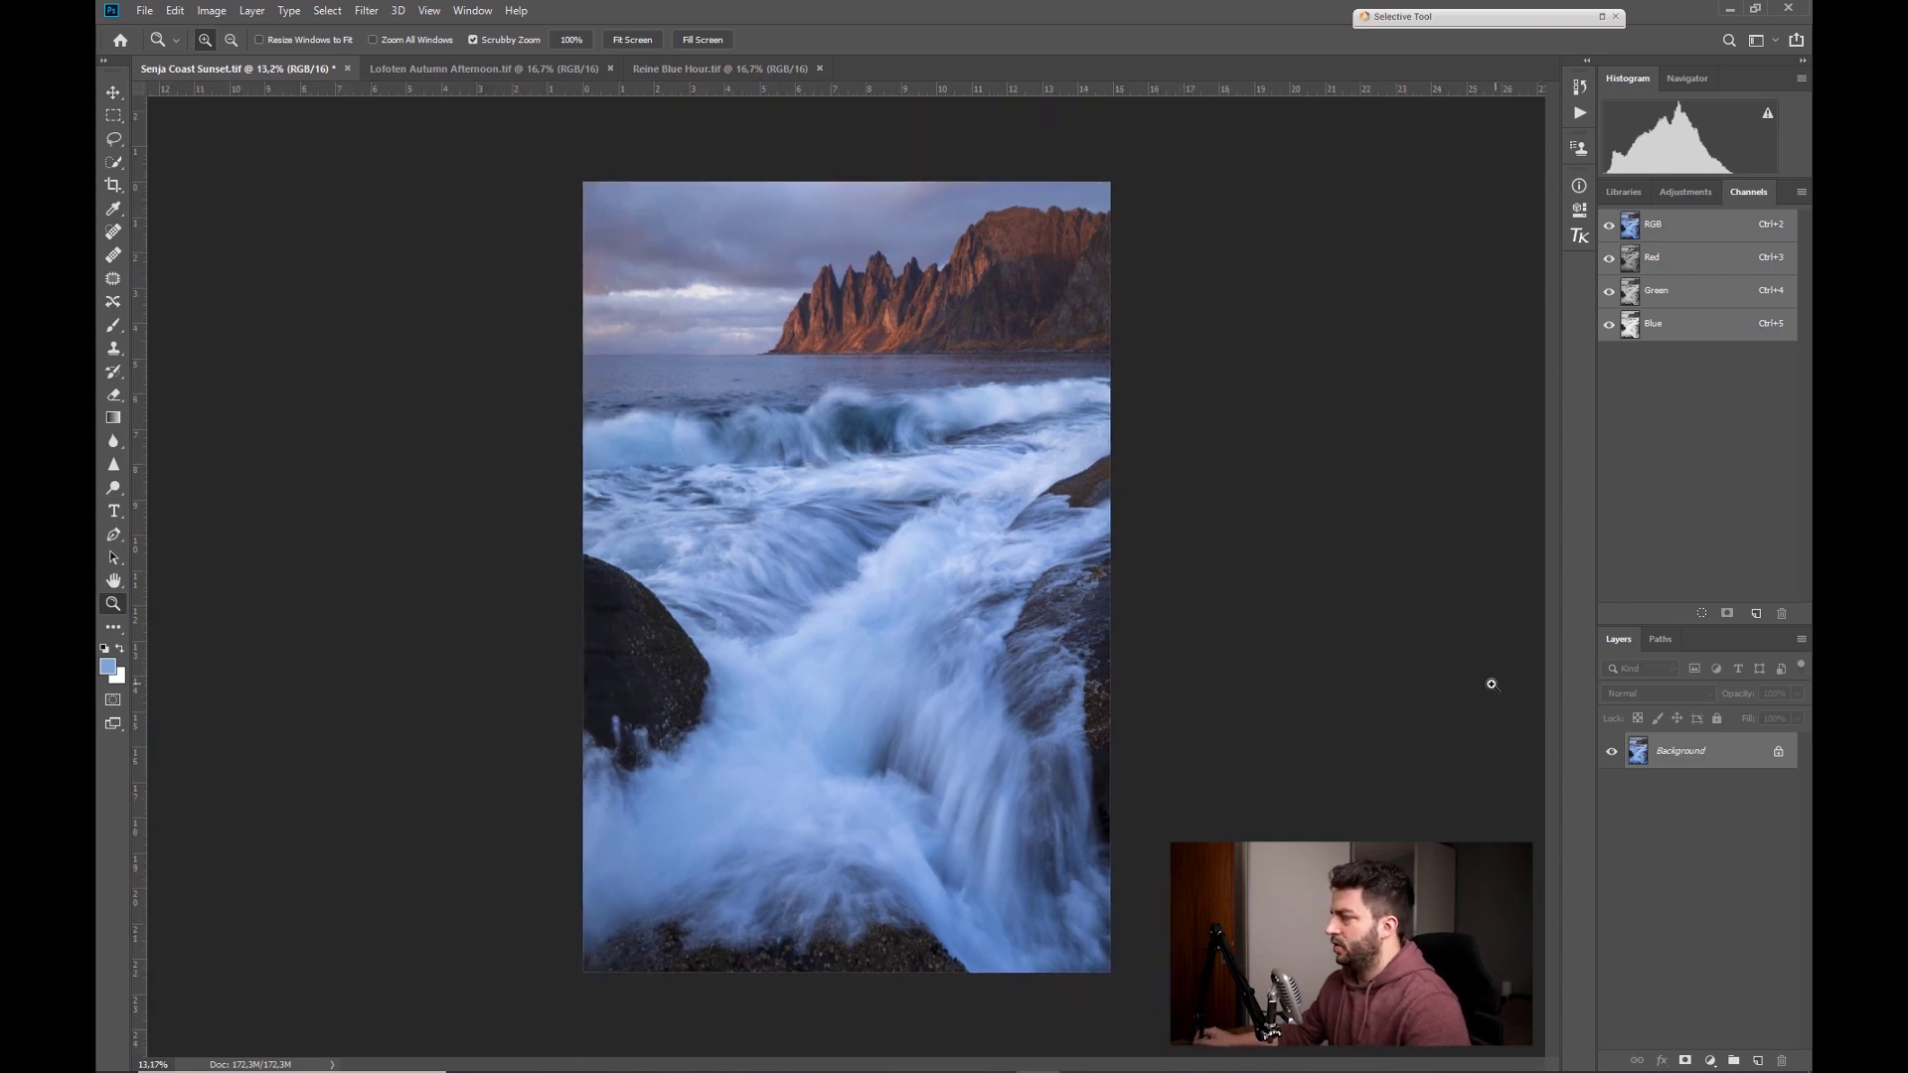
left_click(1711, 1061)
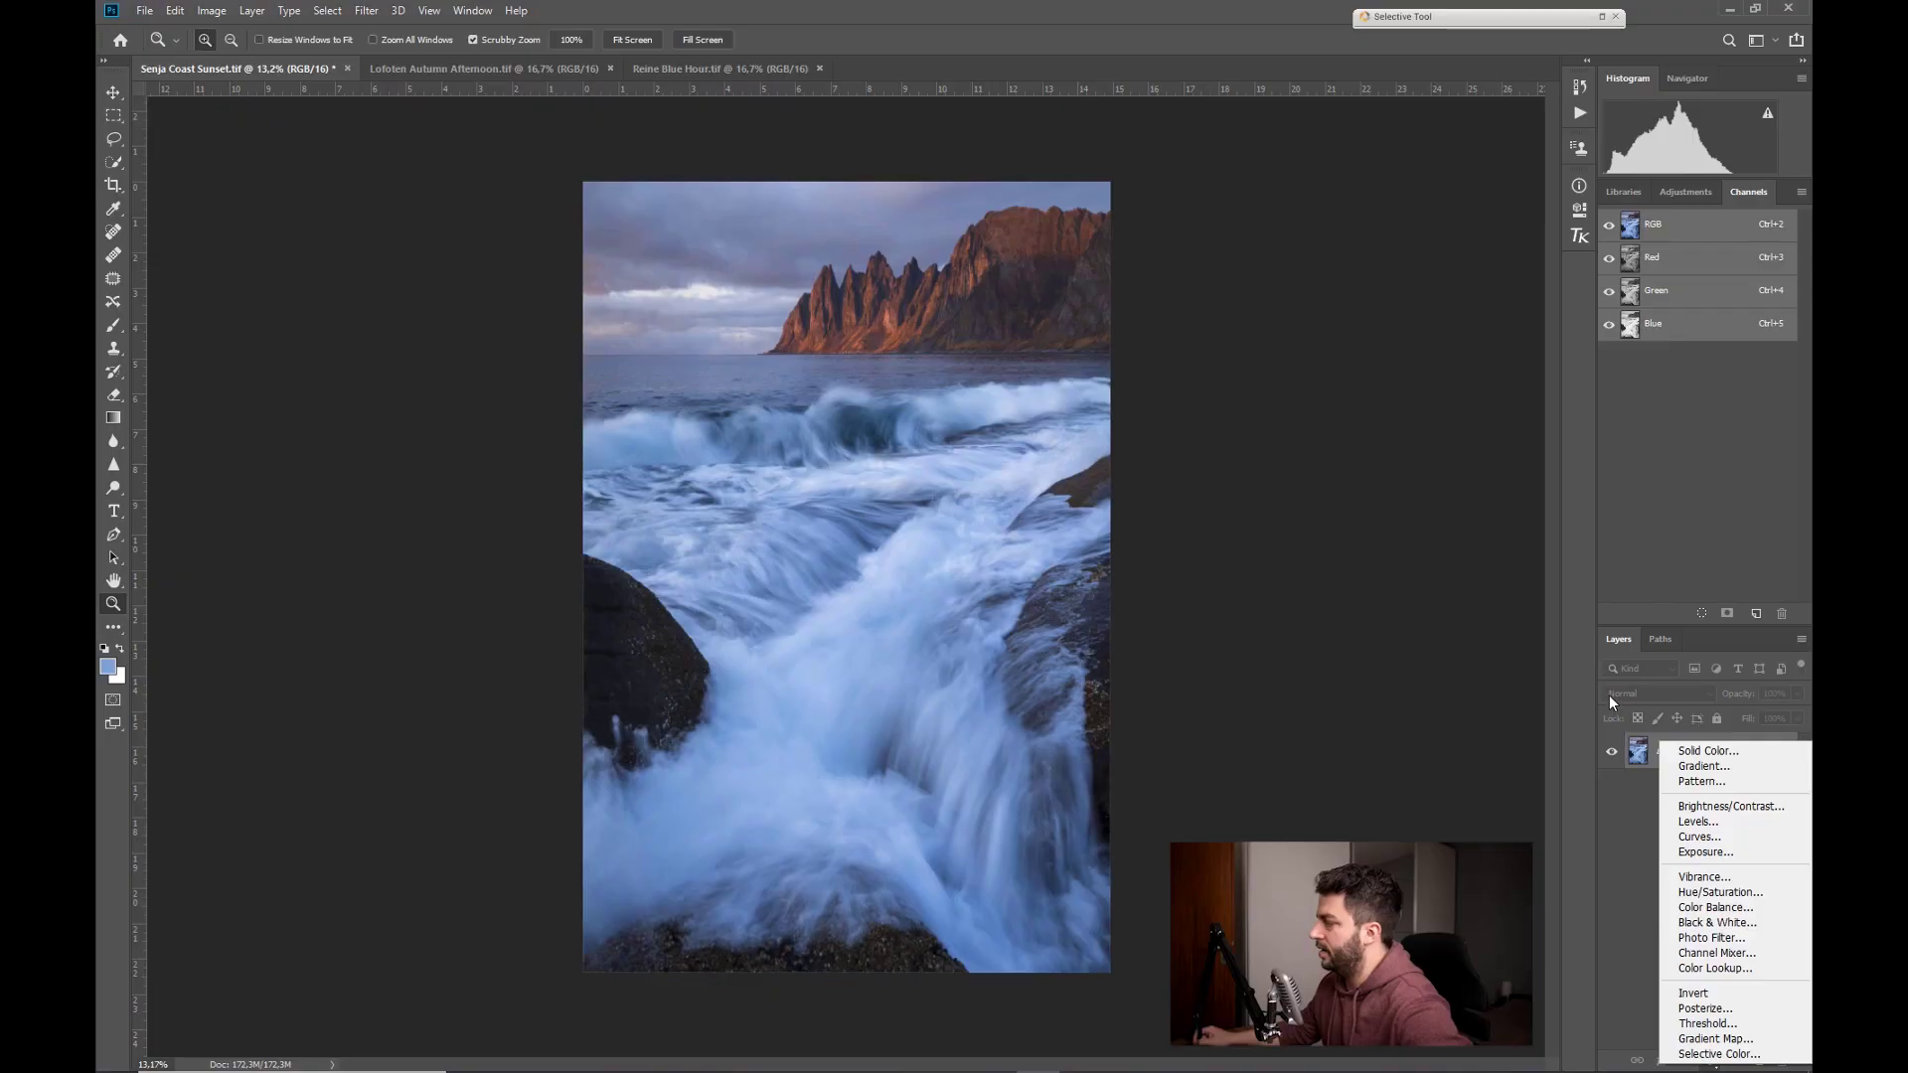
left_click(1638, 850)
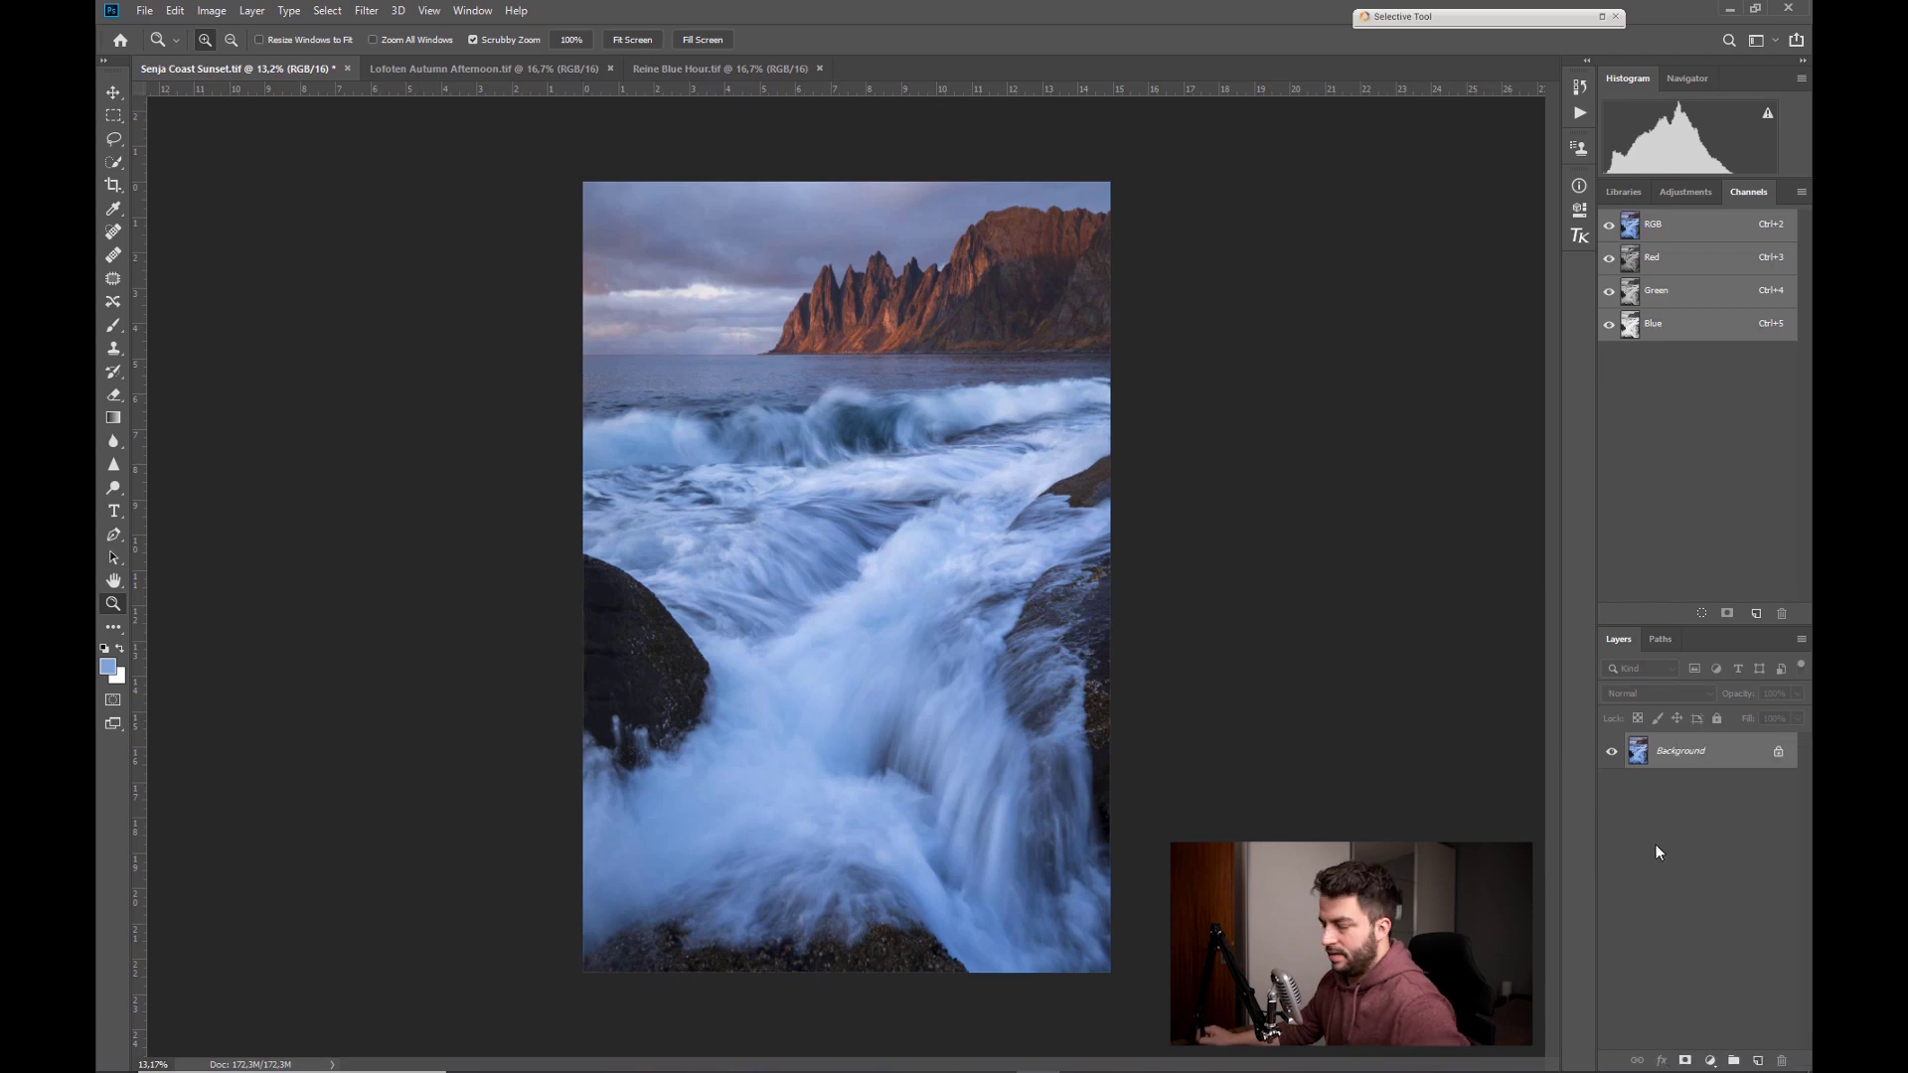
- Add a Curves adjustment layer above the Background, keeping its blend mode at Normal
left_click(1712, 1062)
left_click(1690, 839)
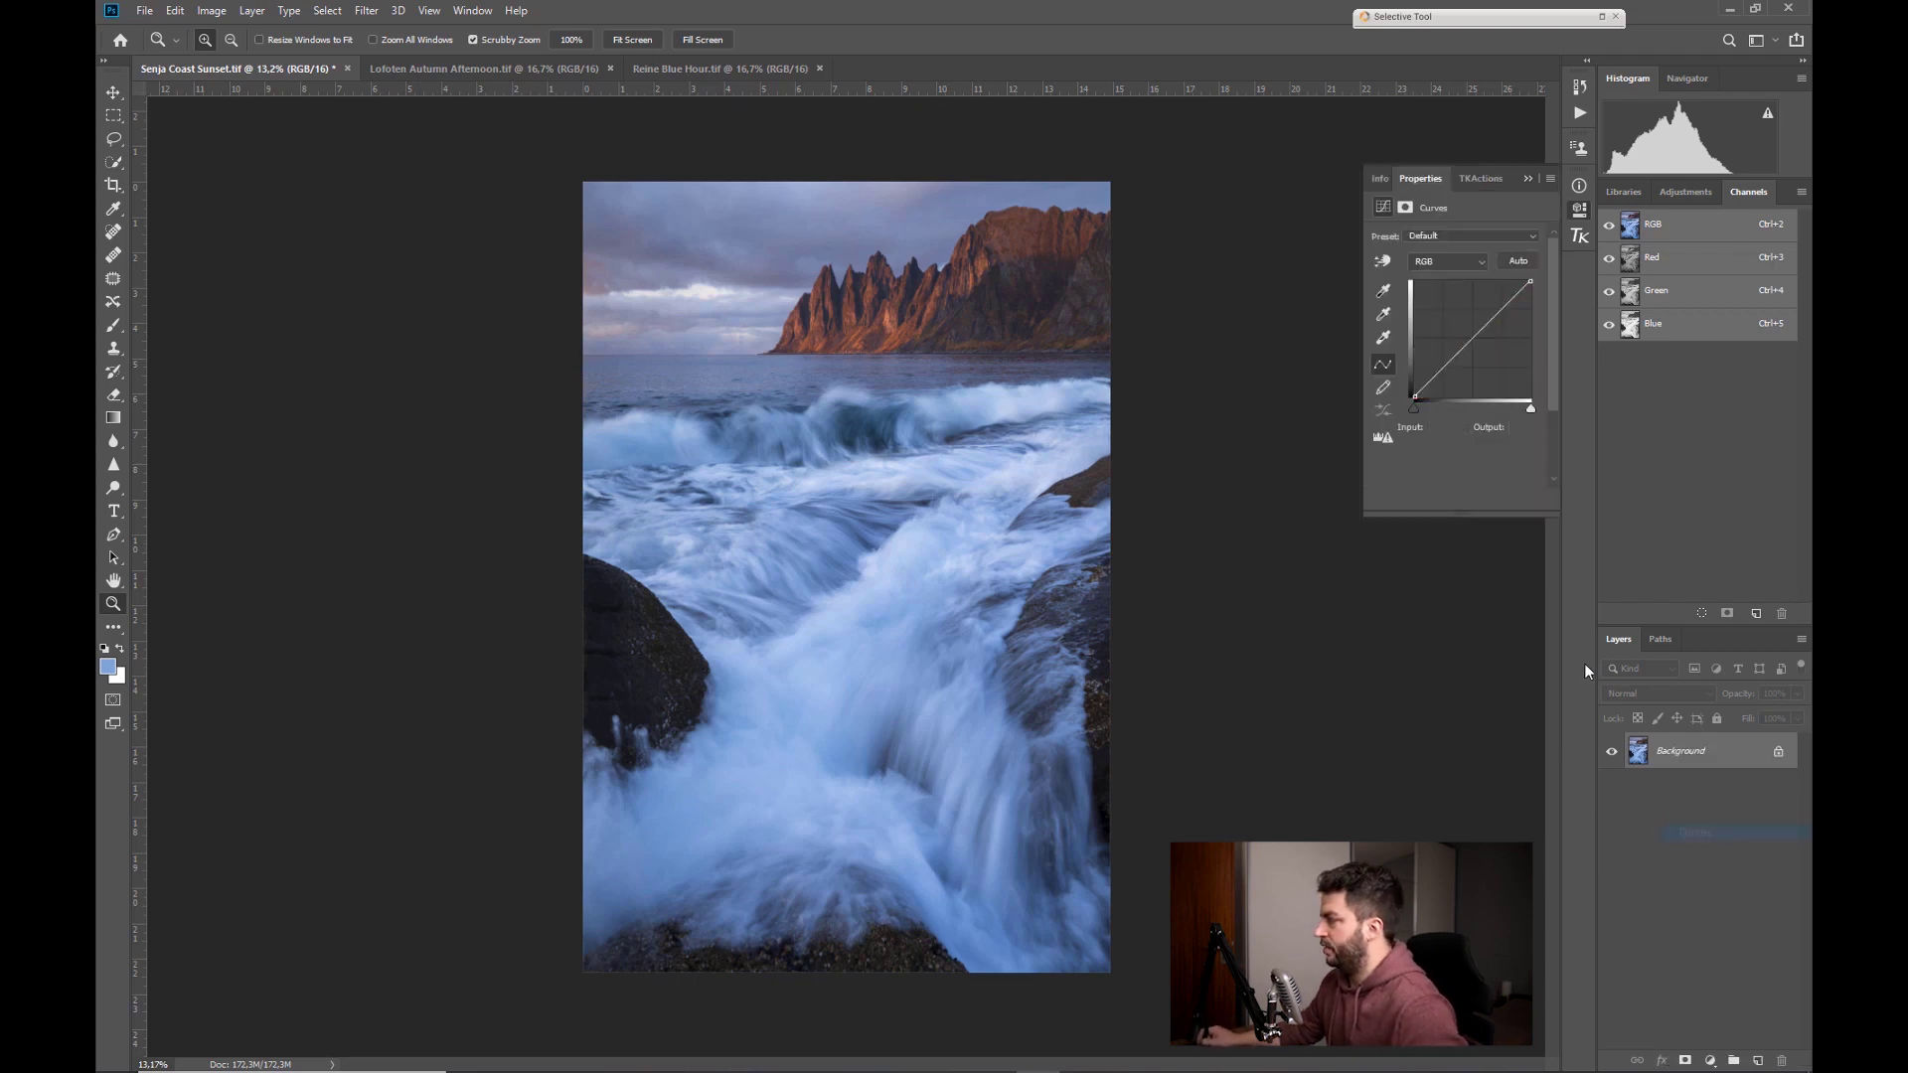
left_click(1648, 693)
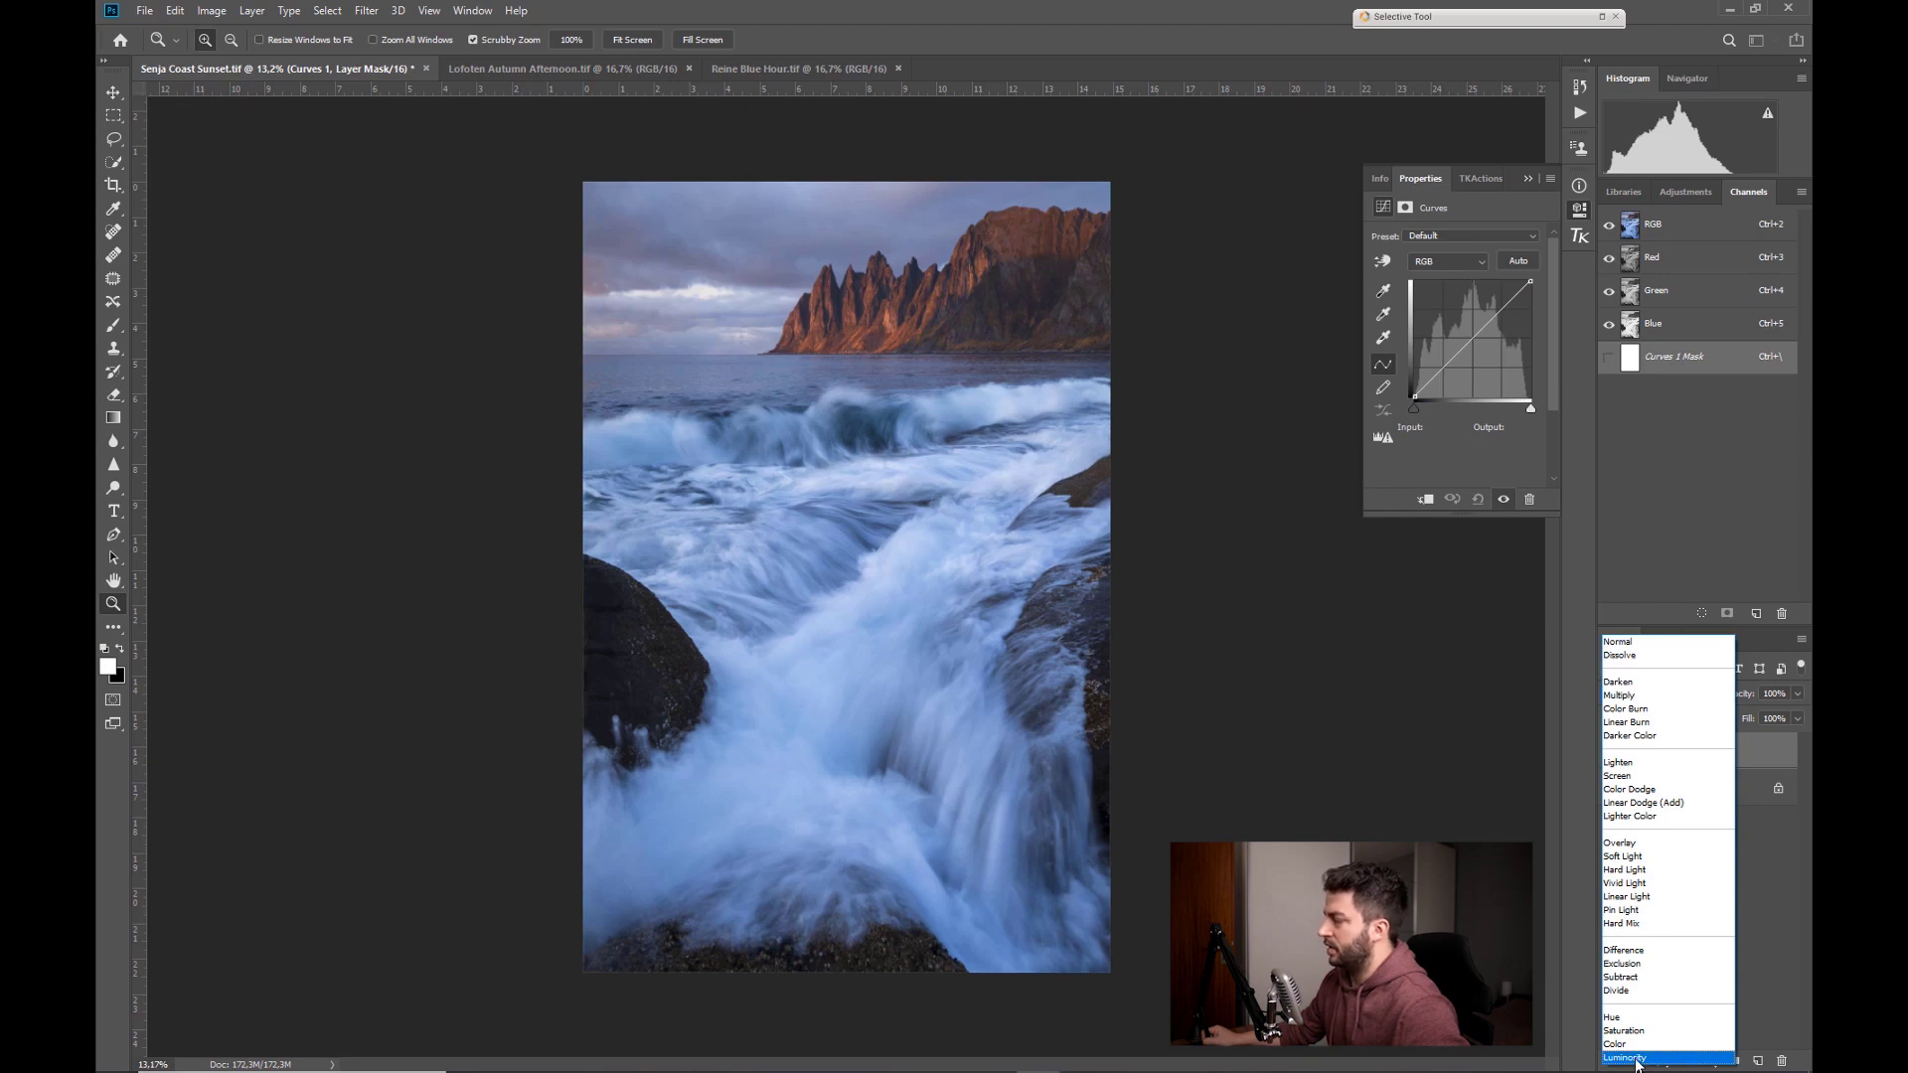
left_click(1630, 643)
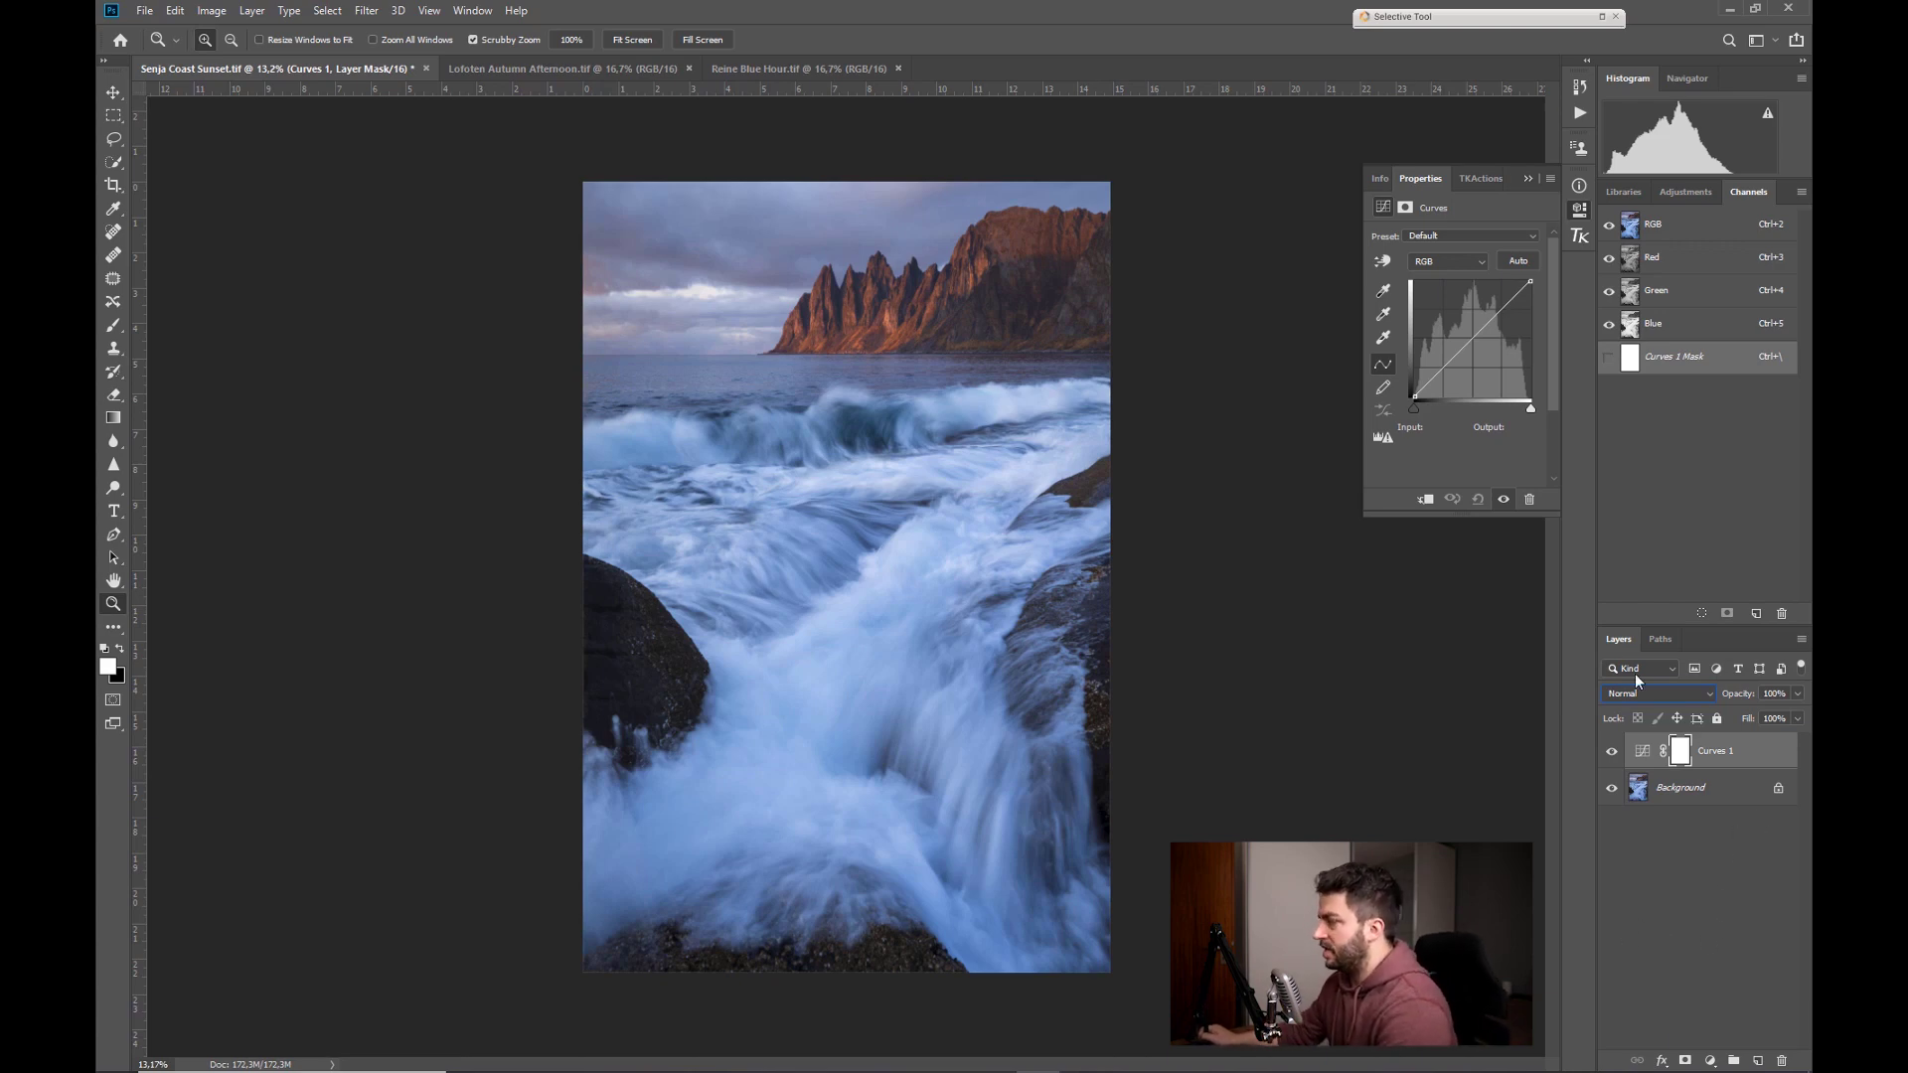
left_click(1528, 179)
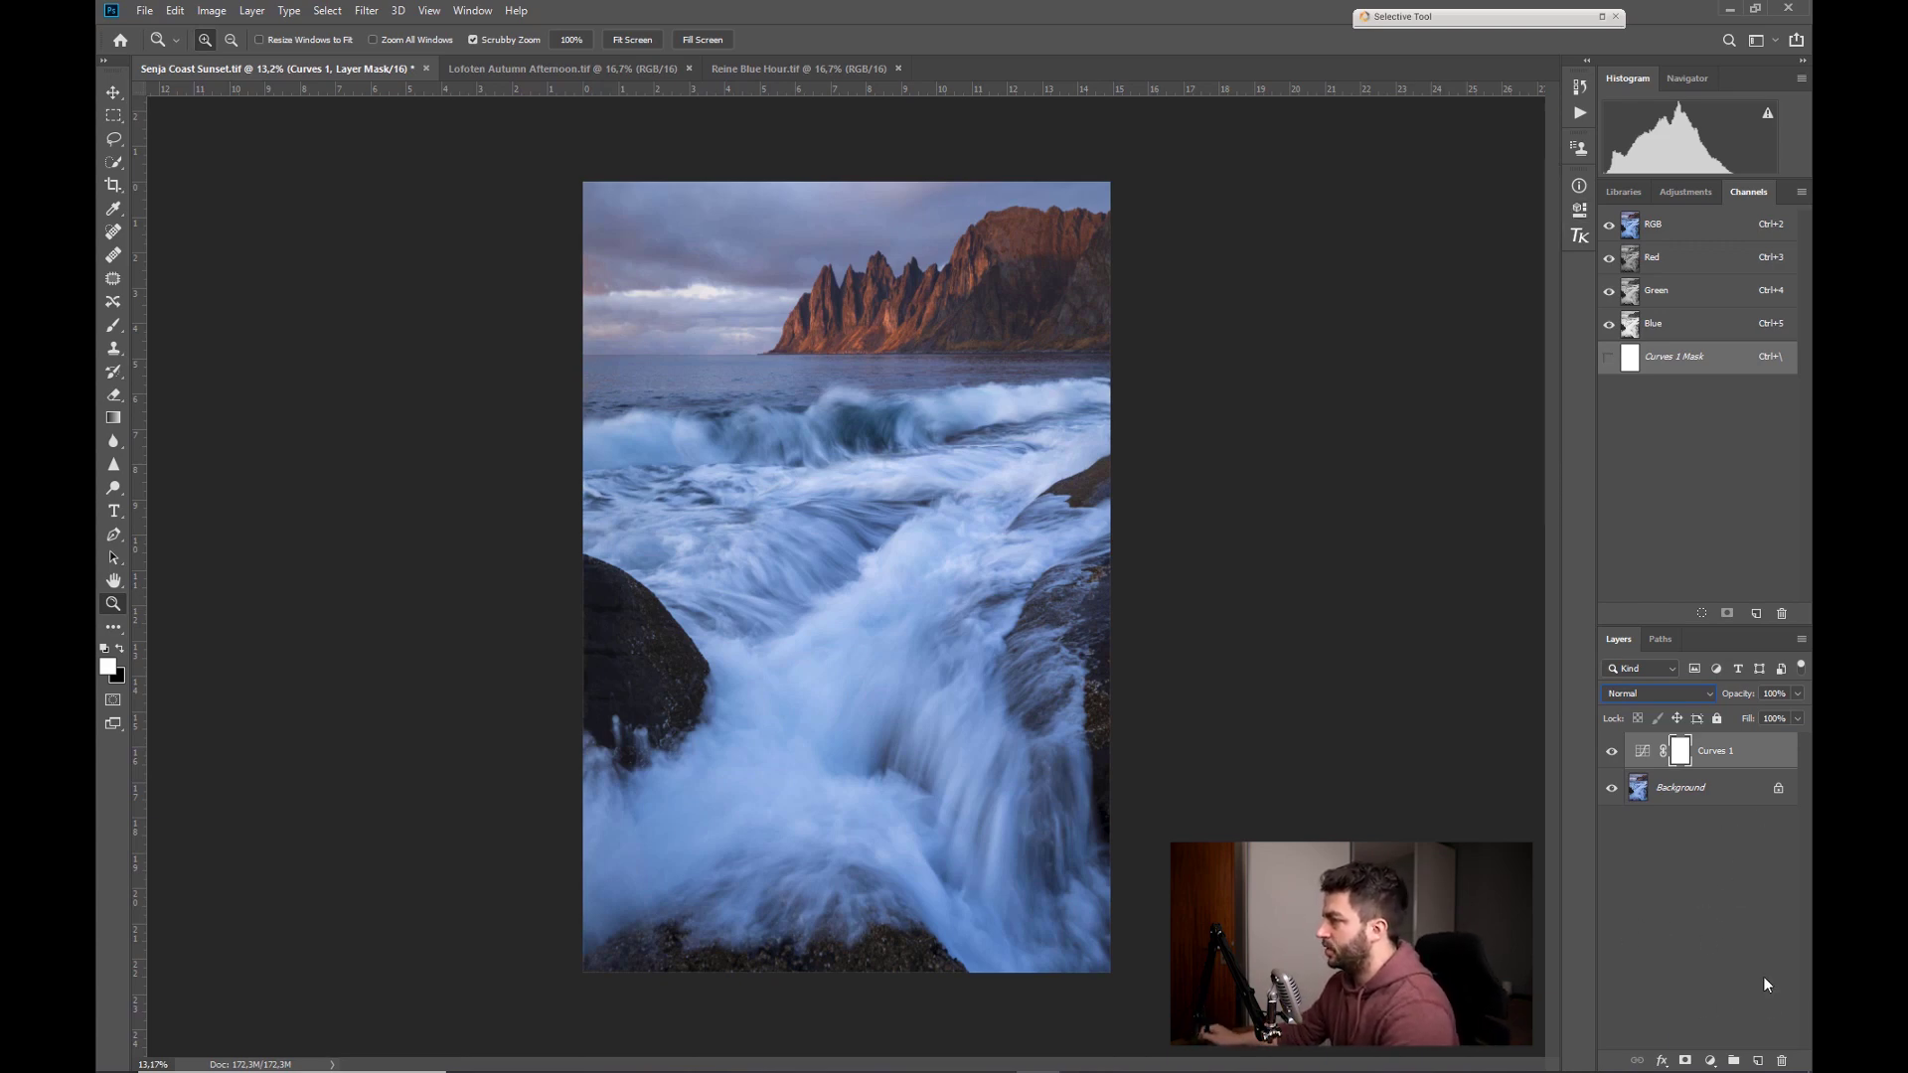
- Delete the Curves adjustment layer together with its layer mask
left_click(1784, 1061)
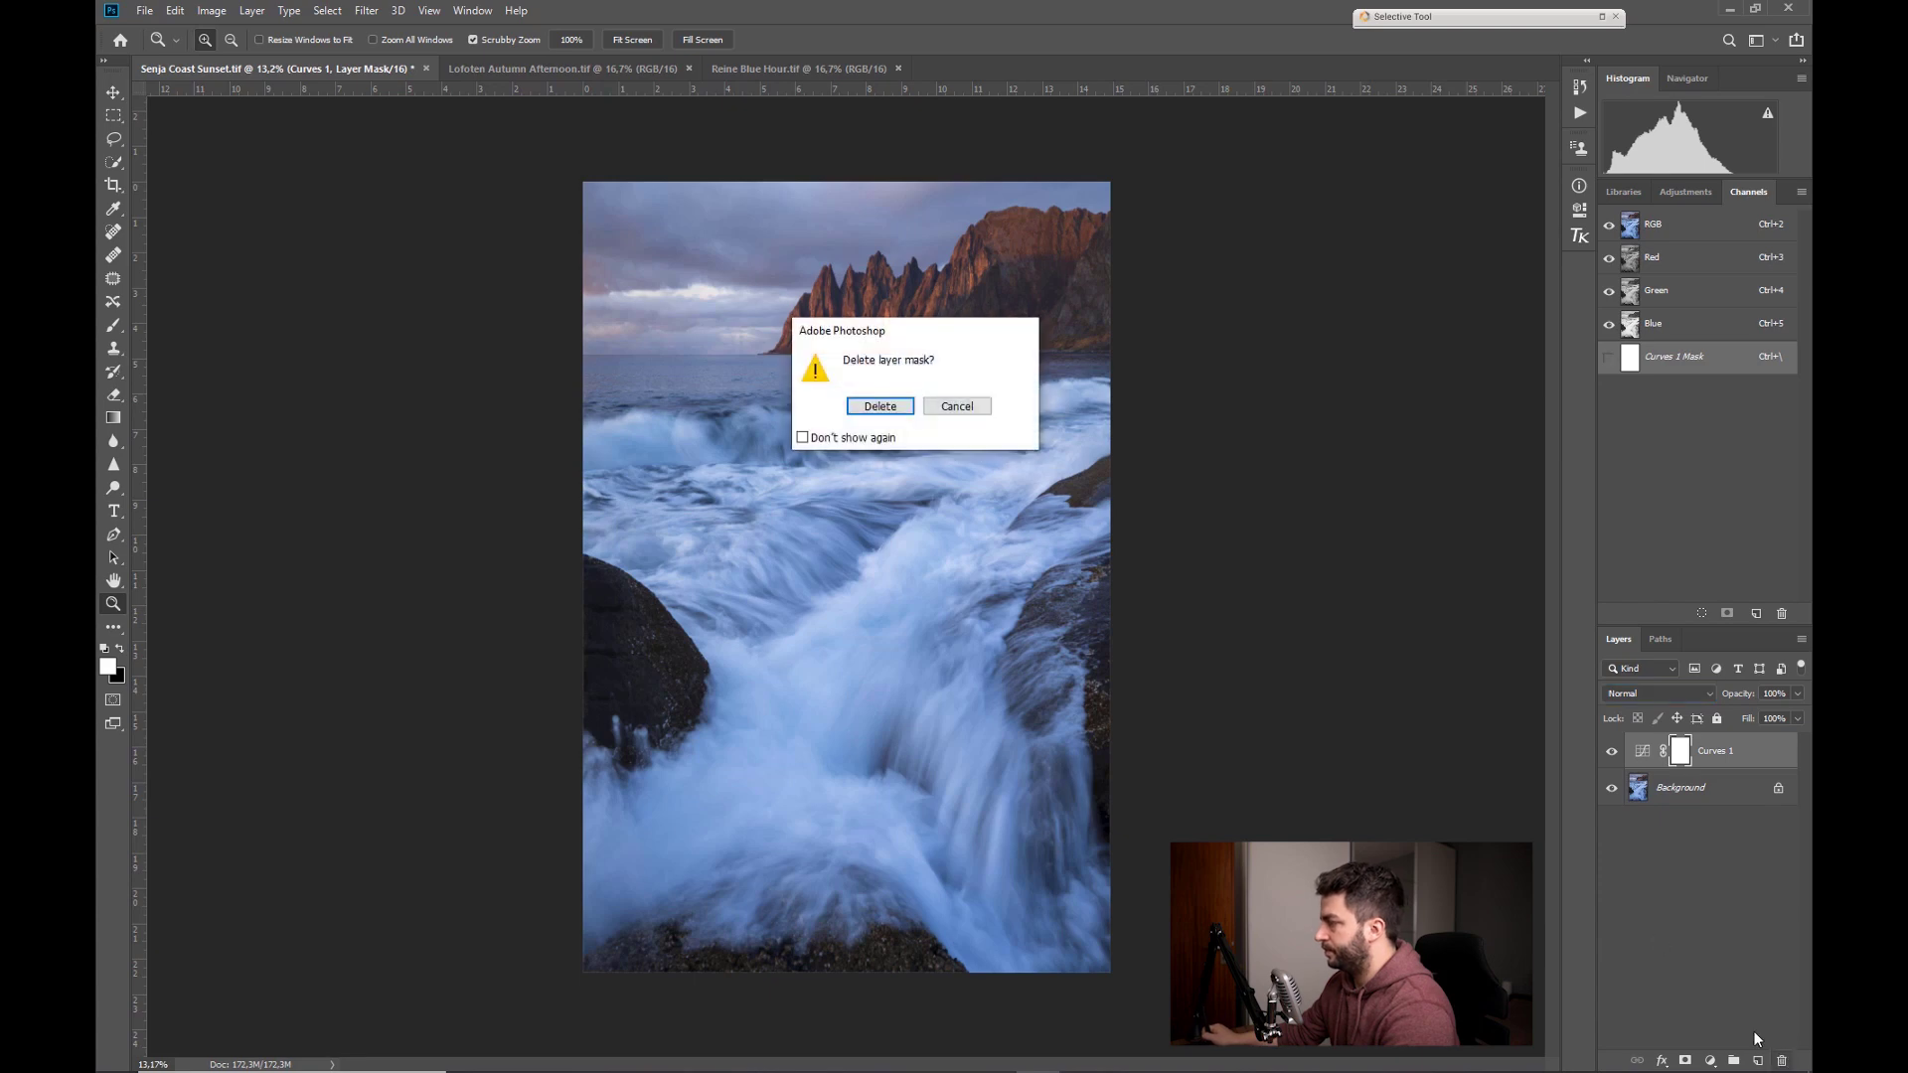
left_click(880, 407)
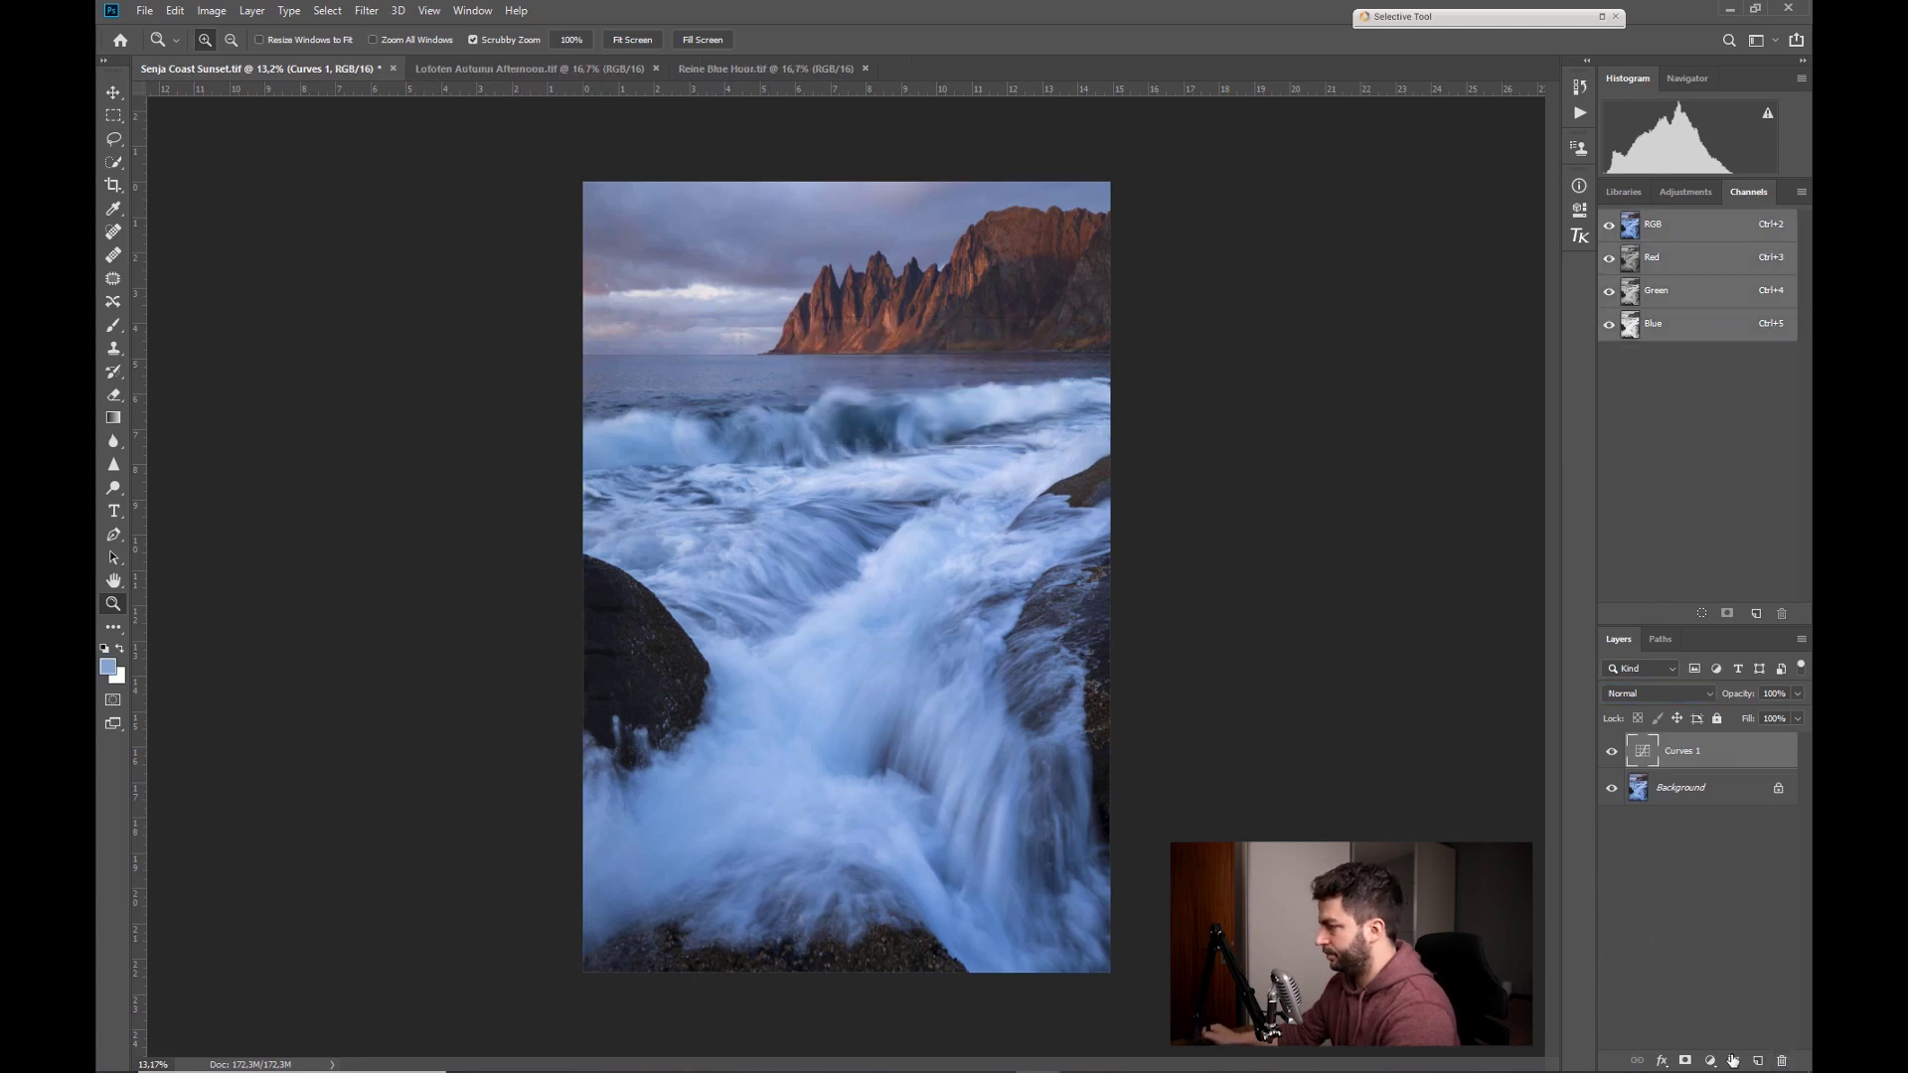
left_click(1784, 1062)
key("Return")
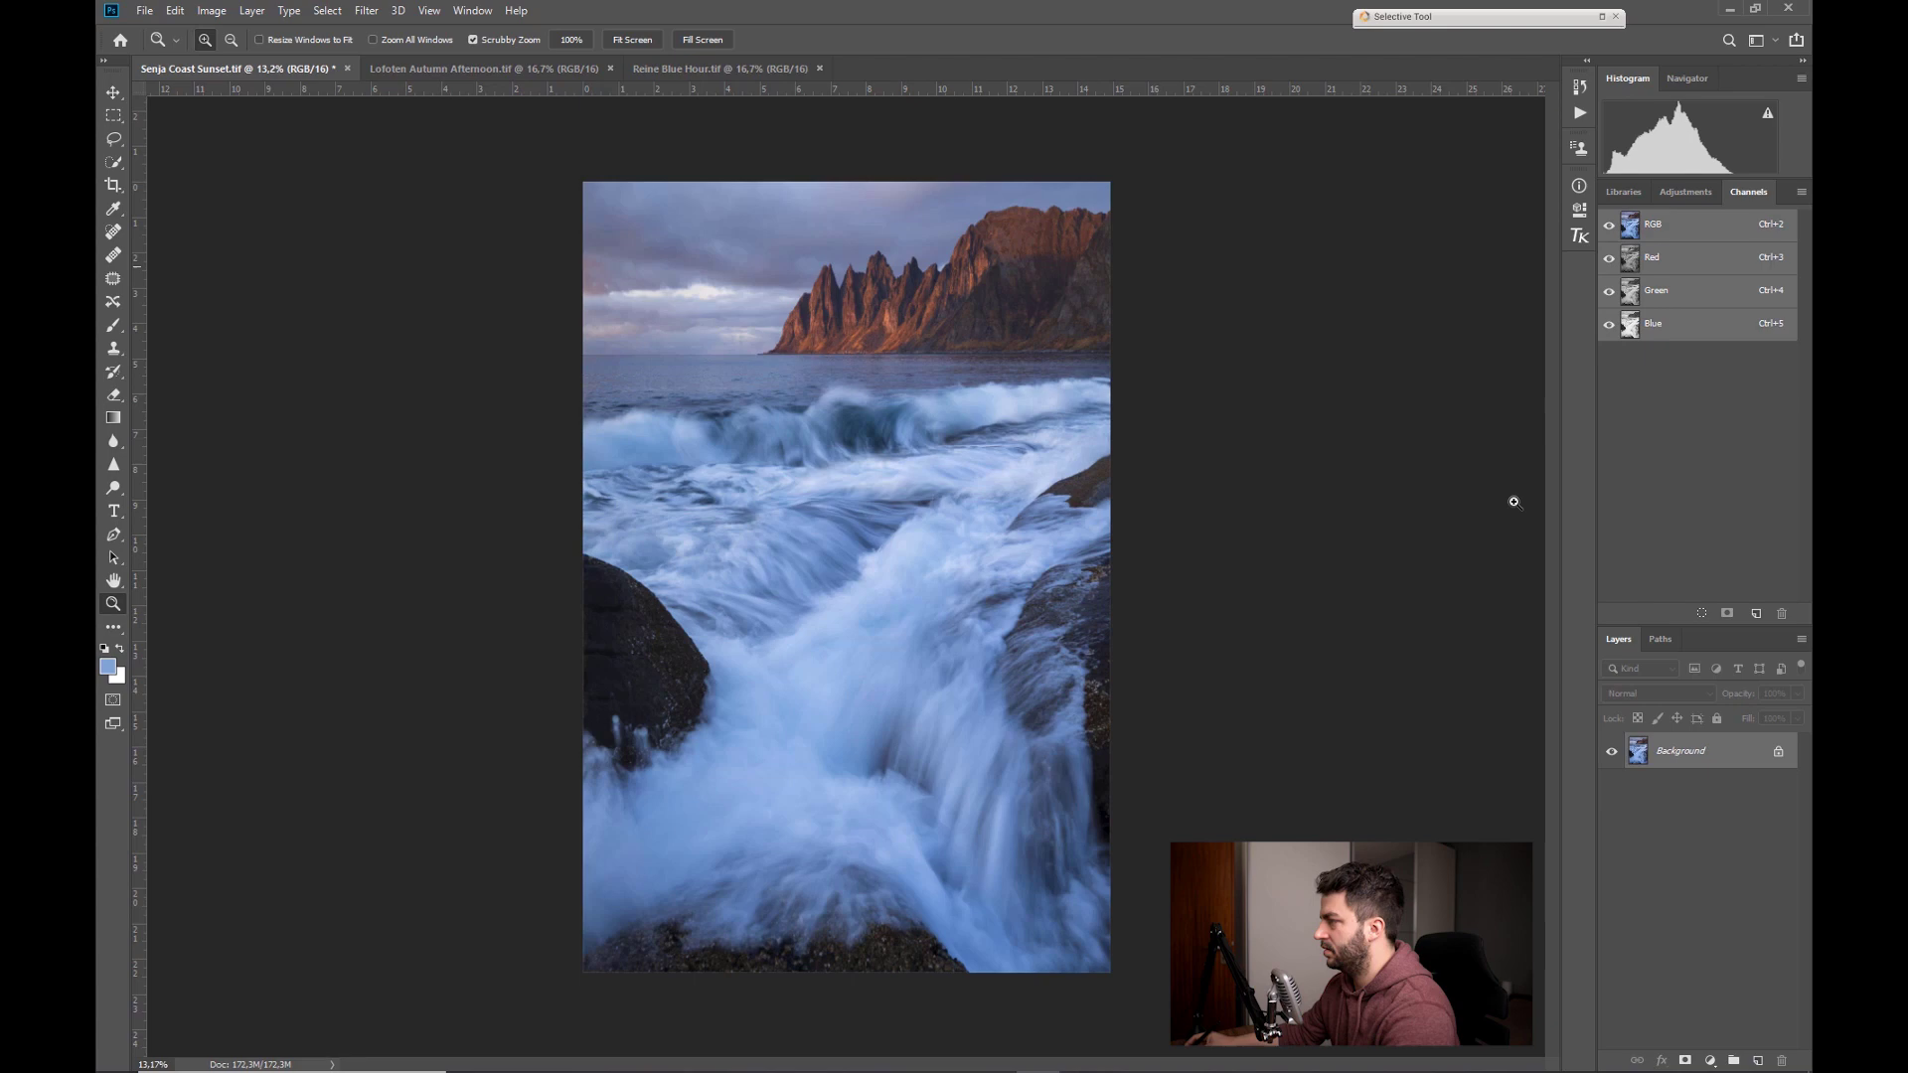
- Add a Hue/Saturation adjustment layer and try stronger and weaker Master saturation, ending at +13
left_click(1709, 1061)
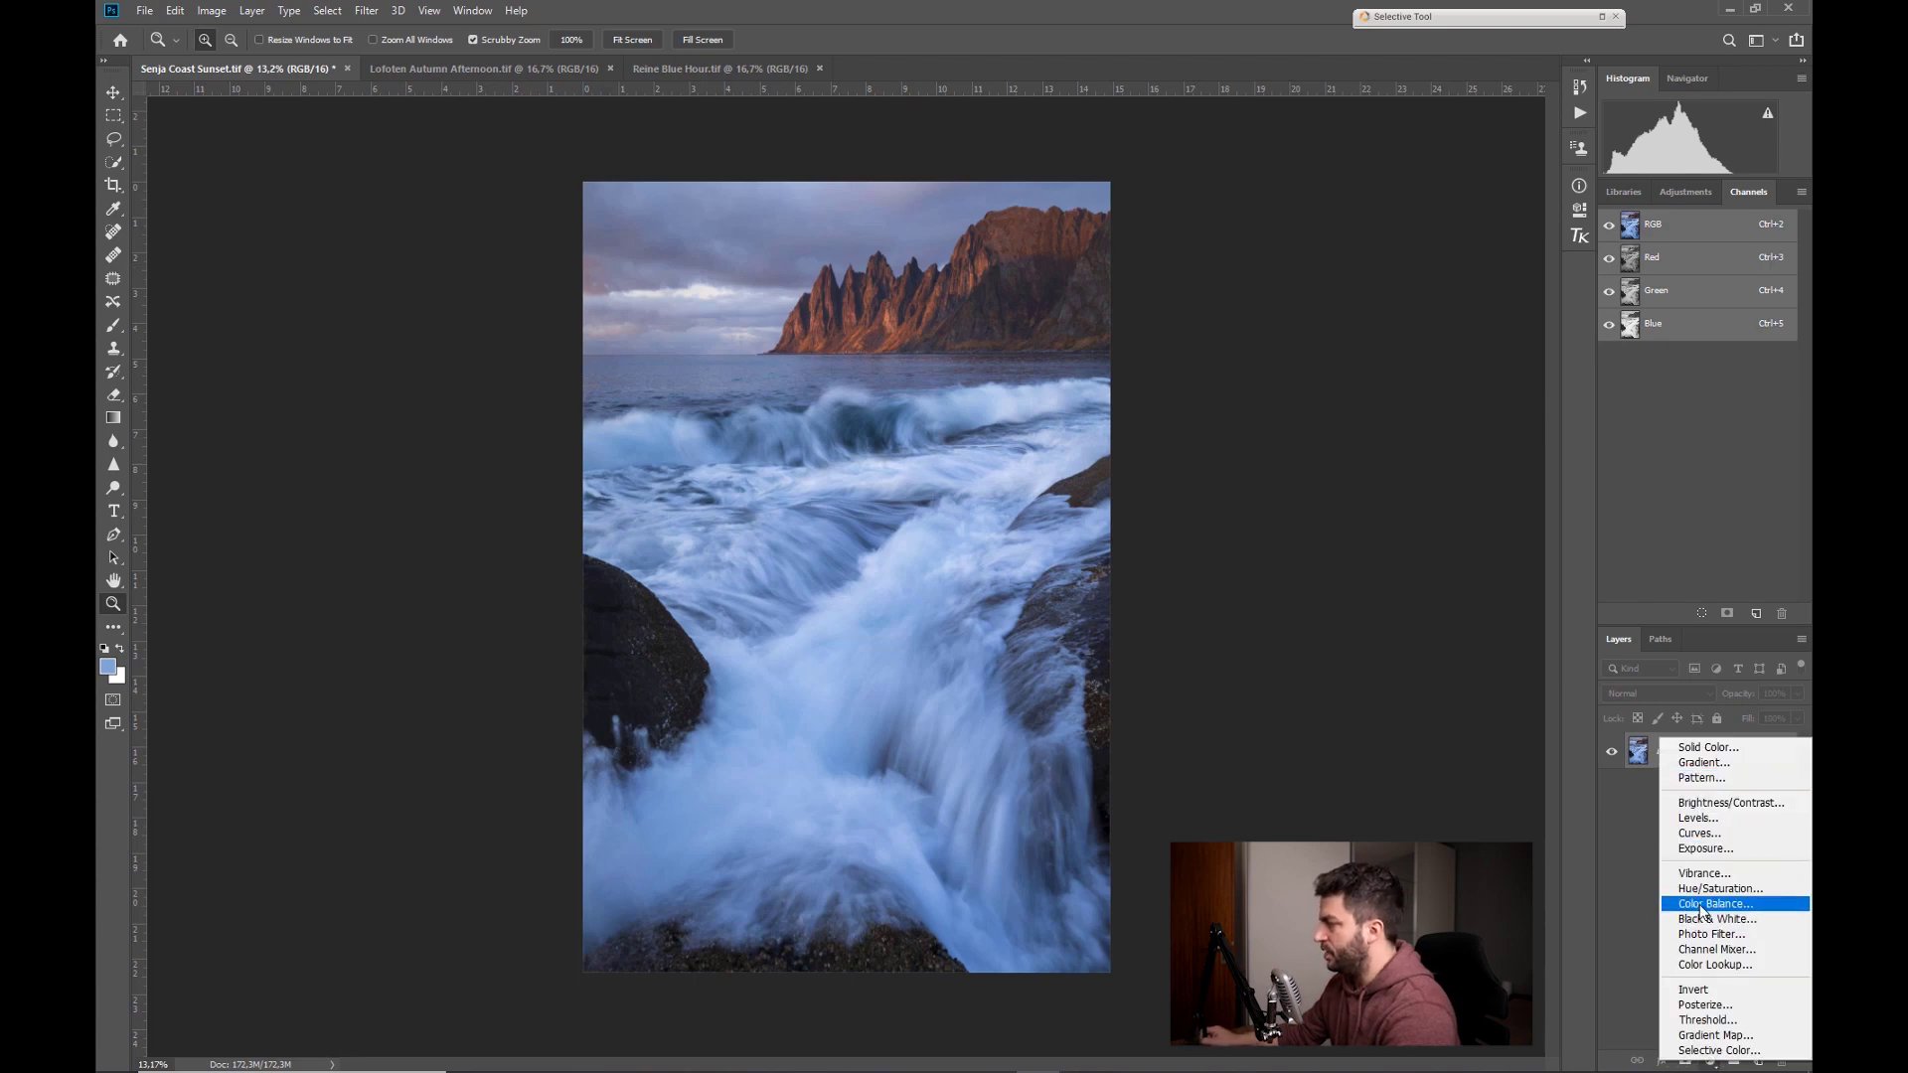
left_click(1709, 889)
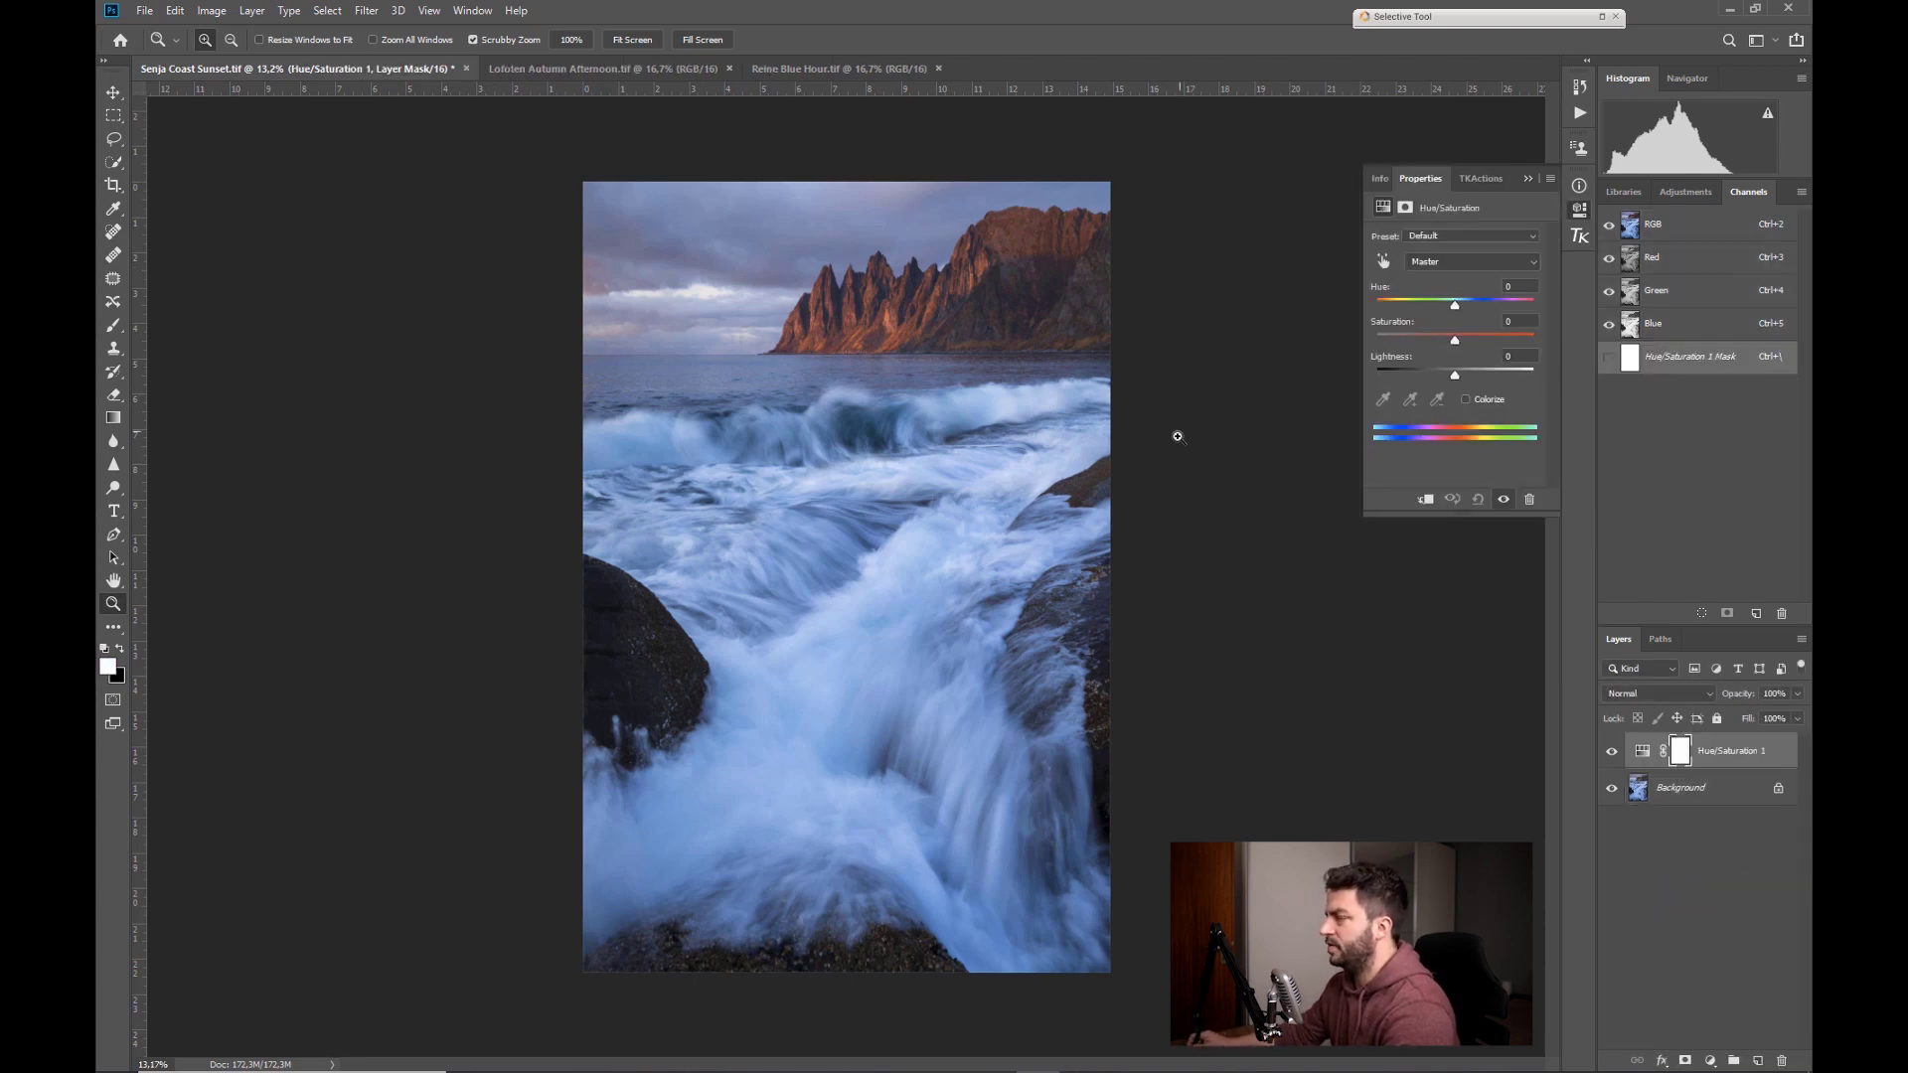
left_click_drag(1457, 342, 1476, 336)
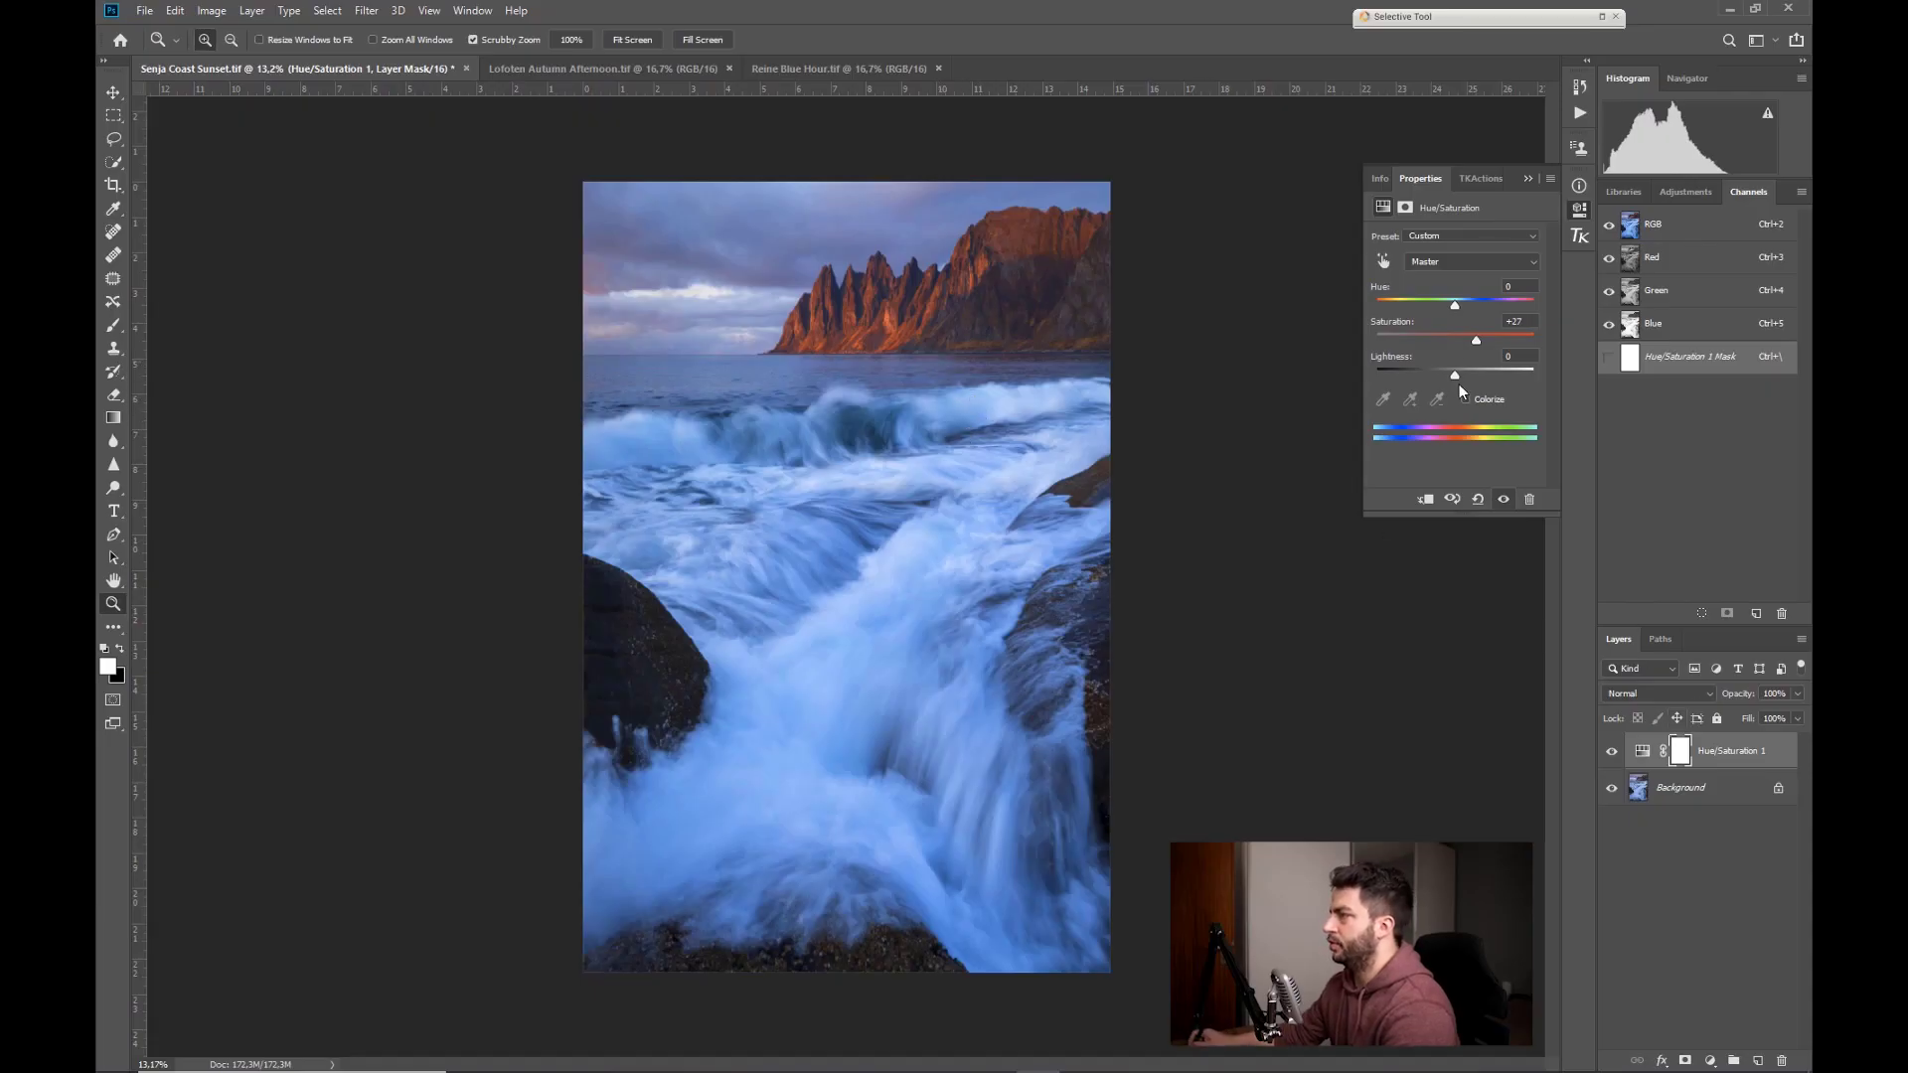
left_click_drag(1476, 342, 1458, 344)
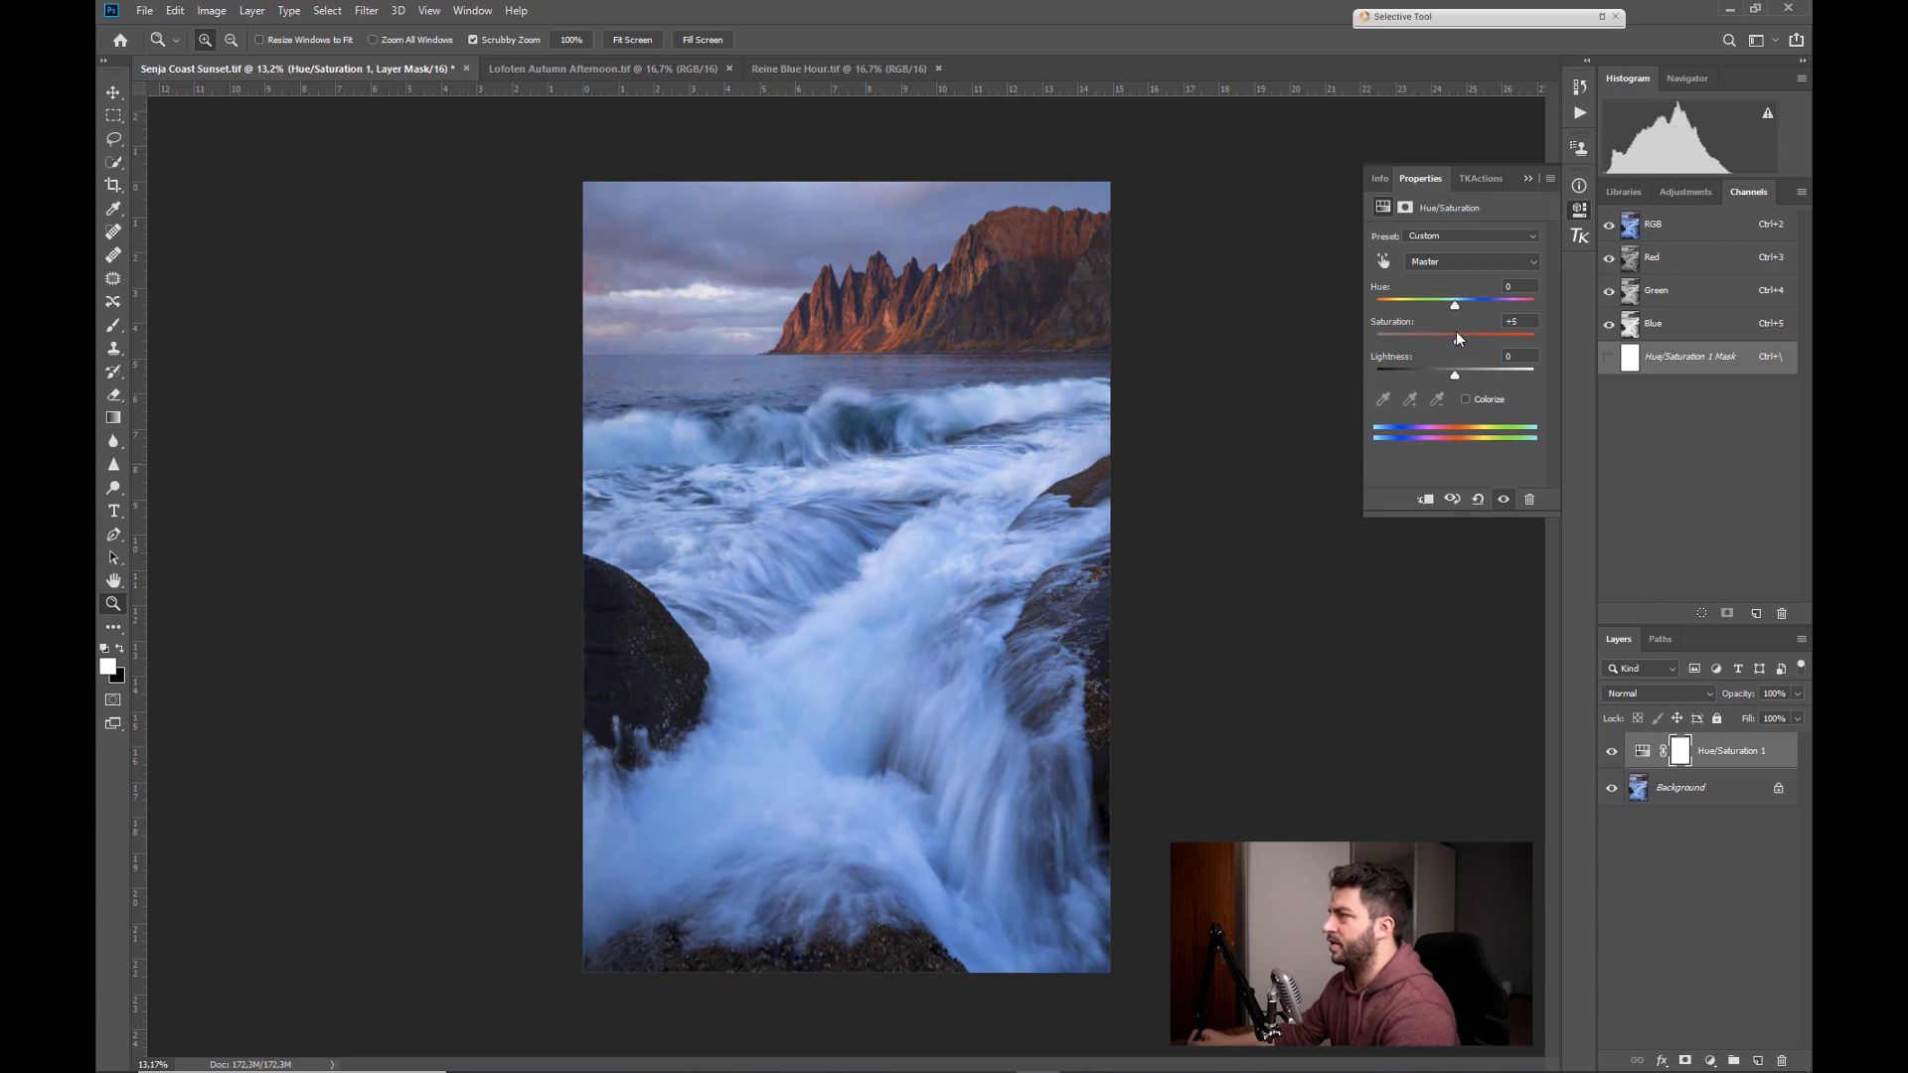
left_click_drag(1457, 338, 1422, 337)
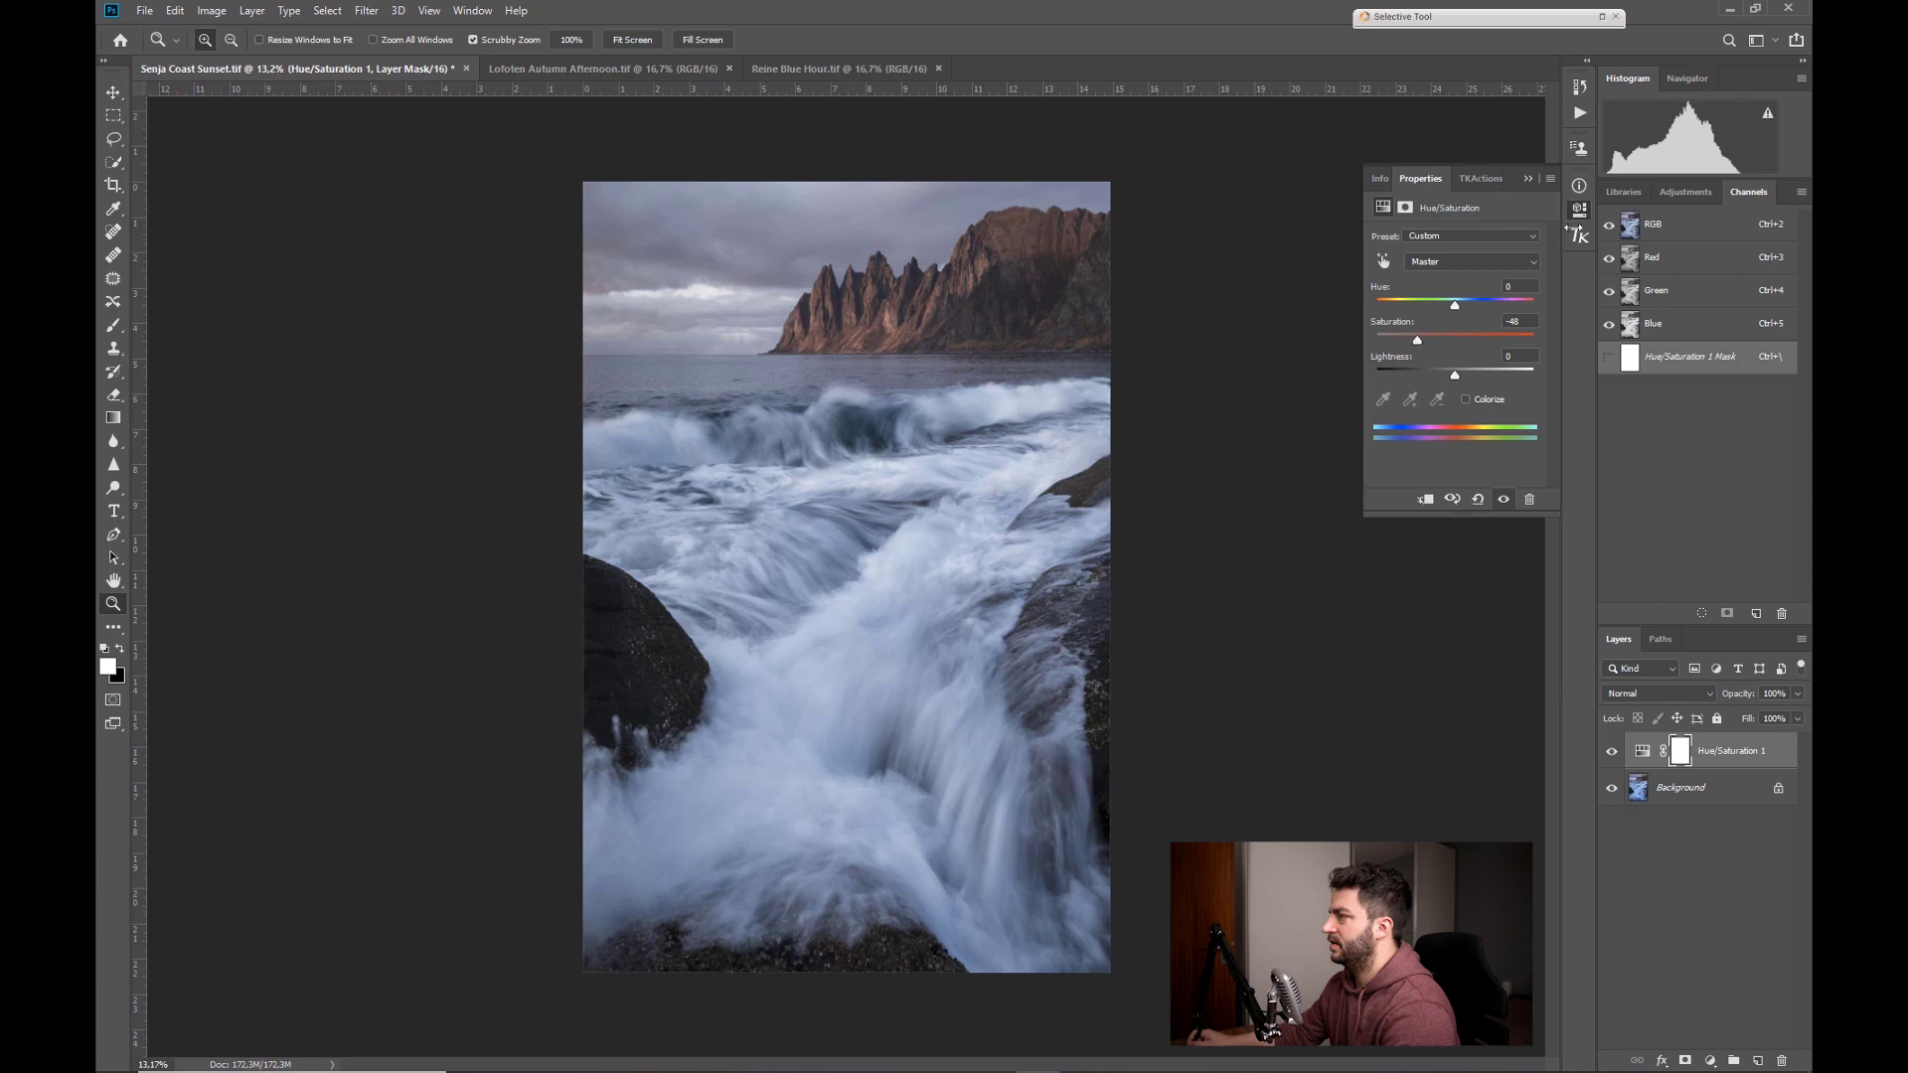
left_click_drag(1417, 342, 1478, 340)
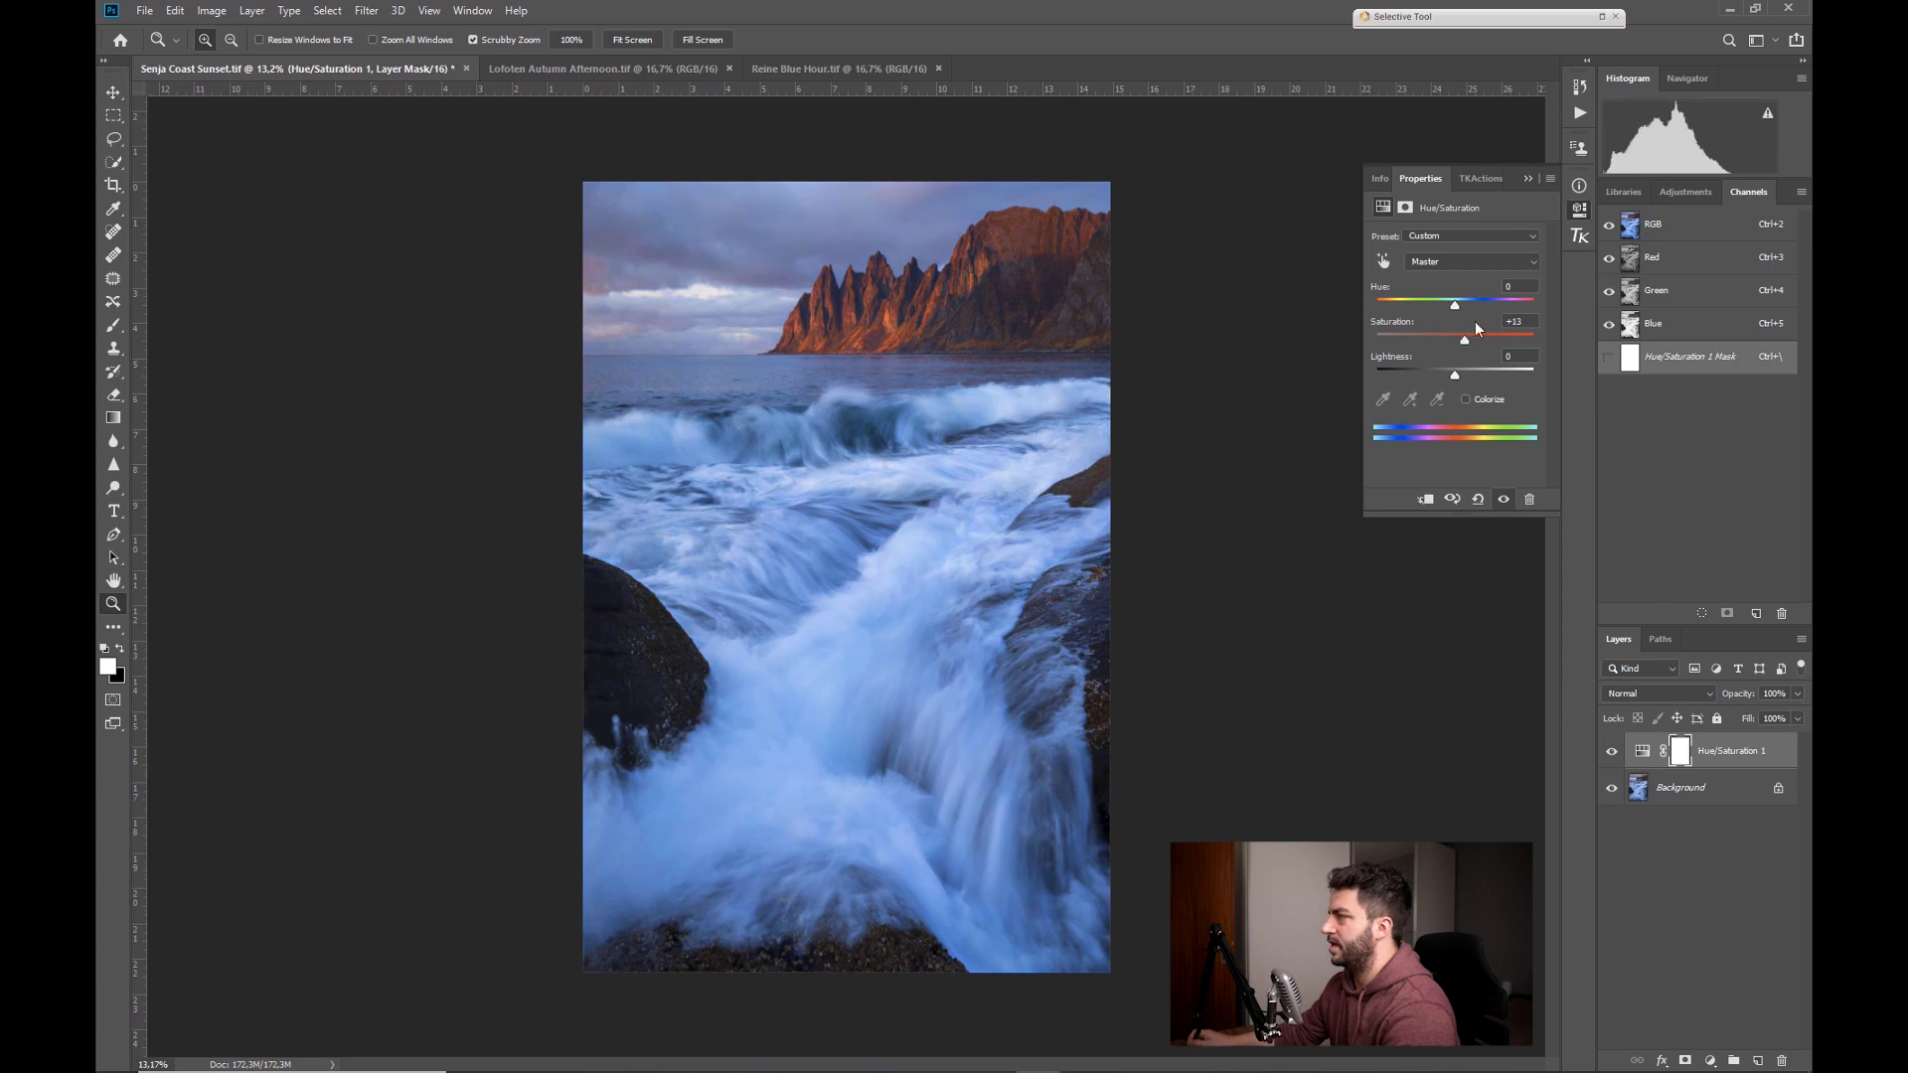
- Try the Color blend mode on the Hue/Saturation layer while toggling its visibility to compare, and return the blend mode to Normal
left_click(1528, 178)
left_click(1646, 698)
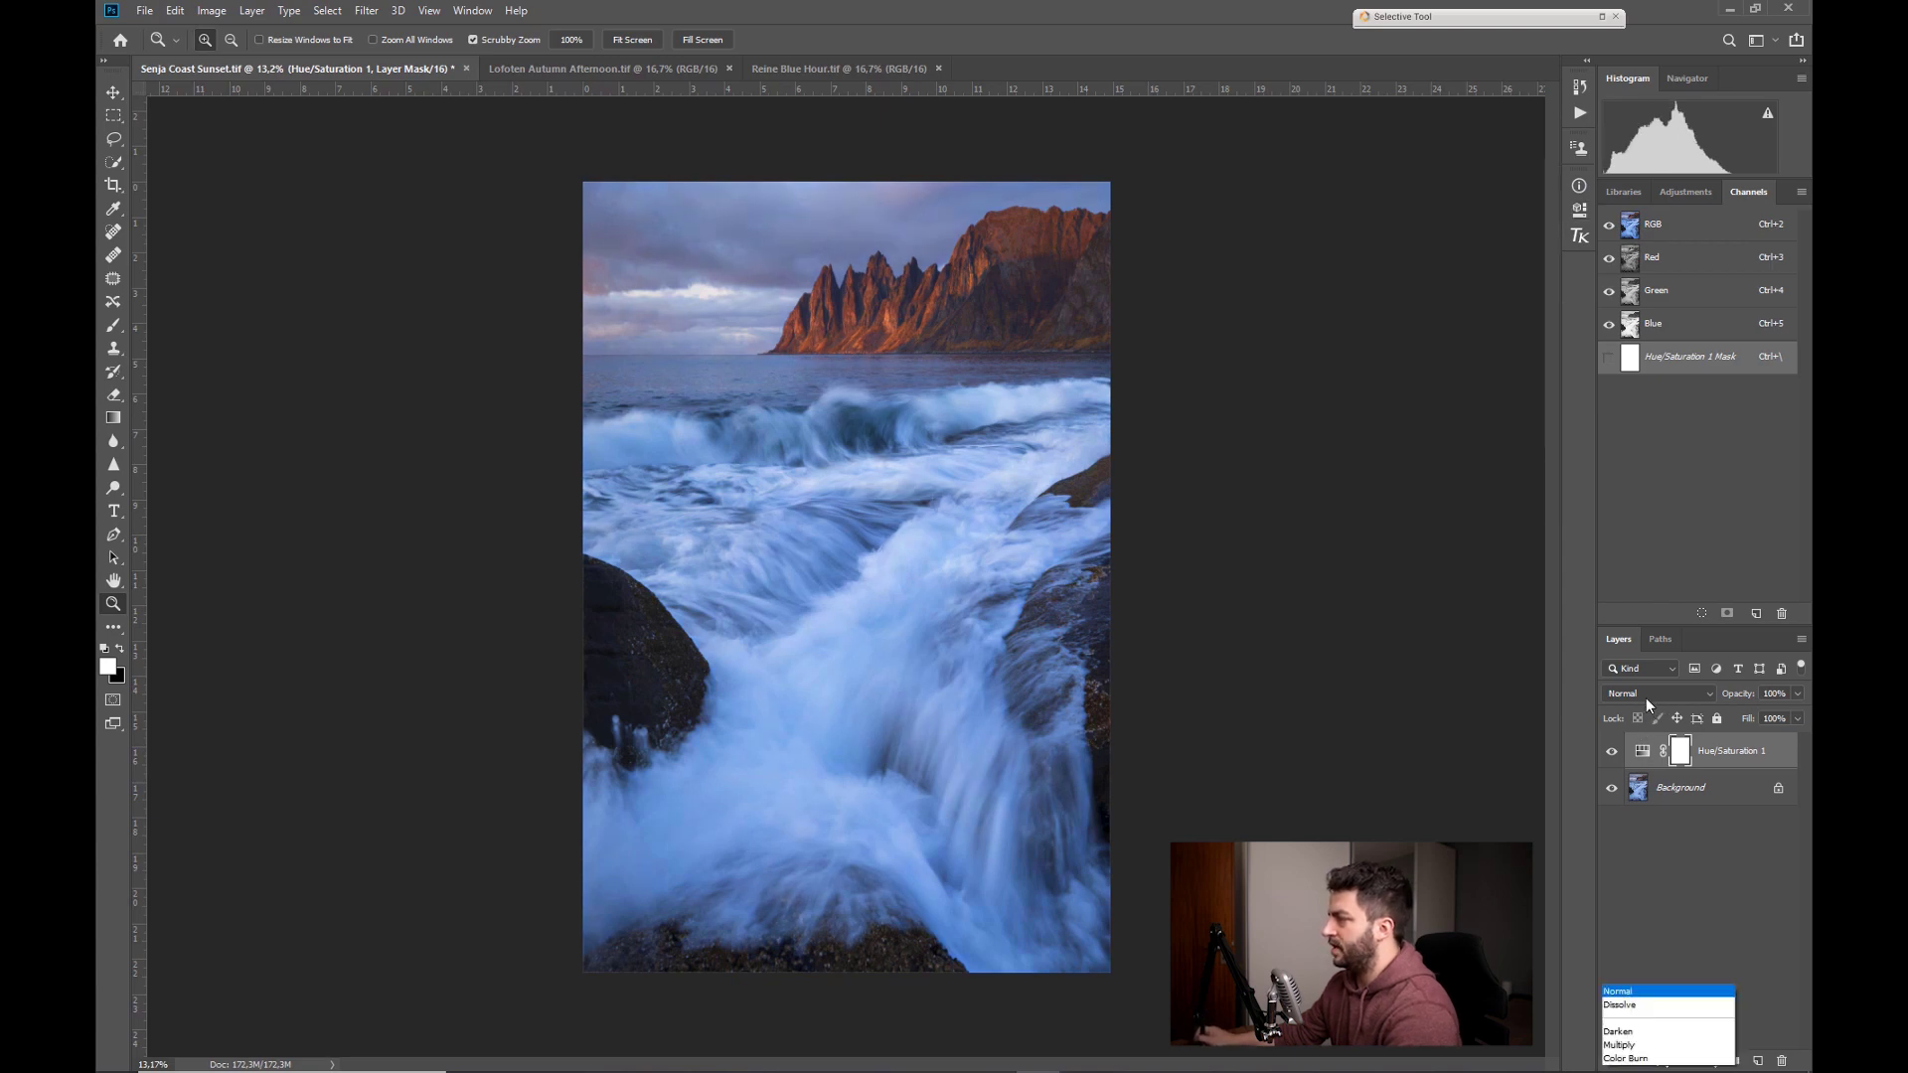
left_click(1618, 1044)
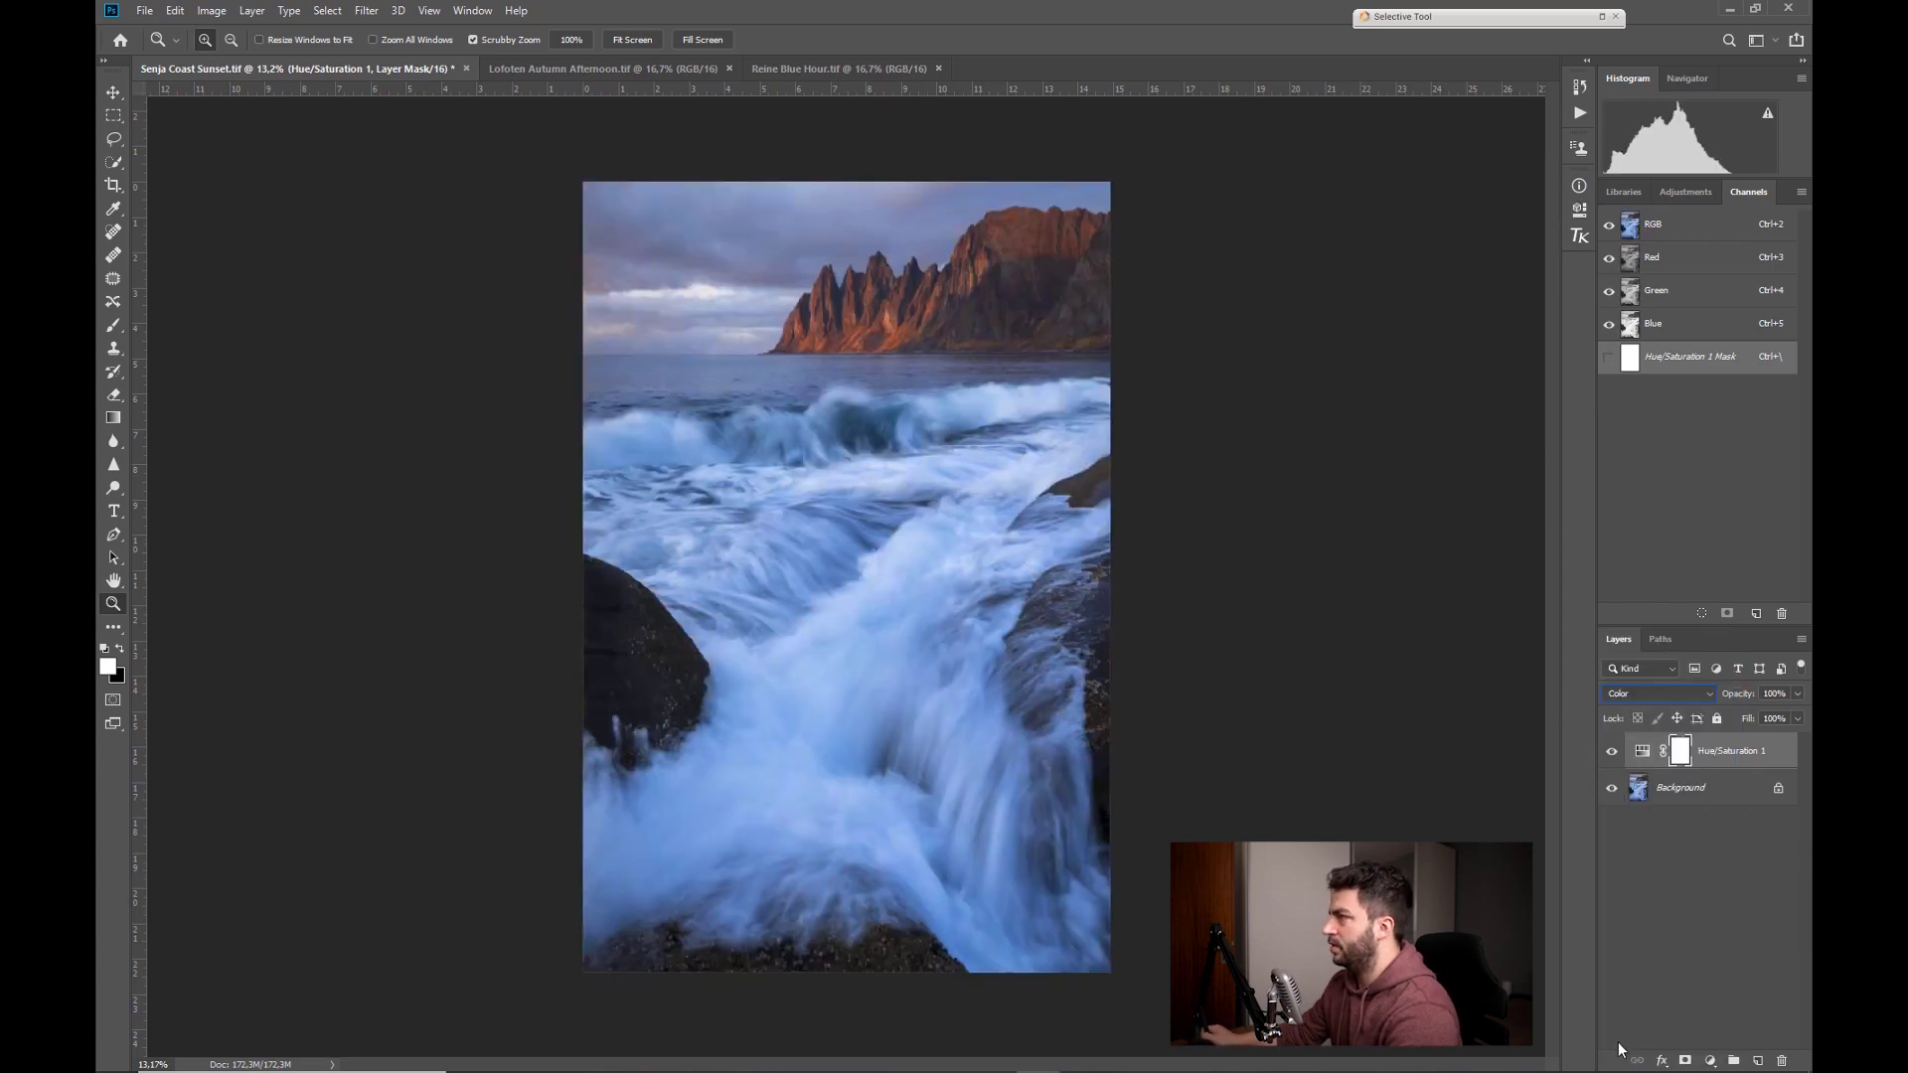
left_click(1612, 753)
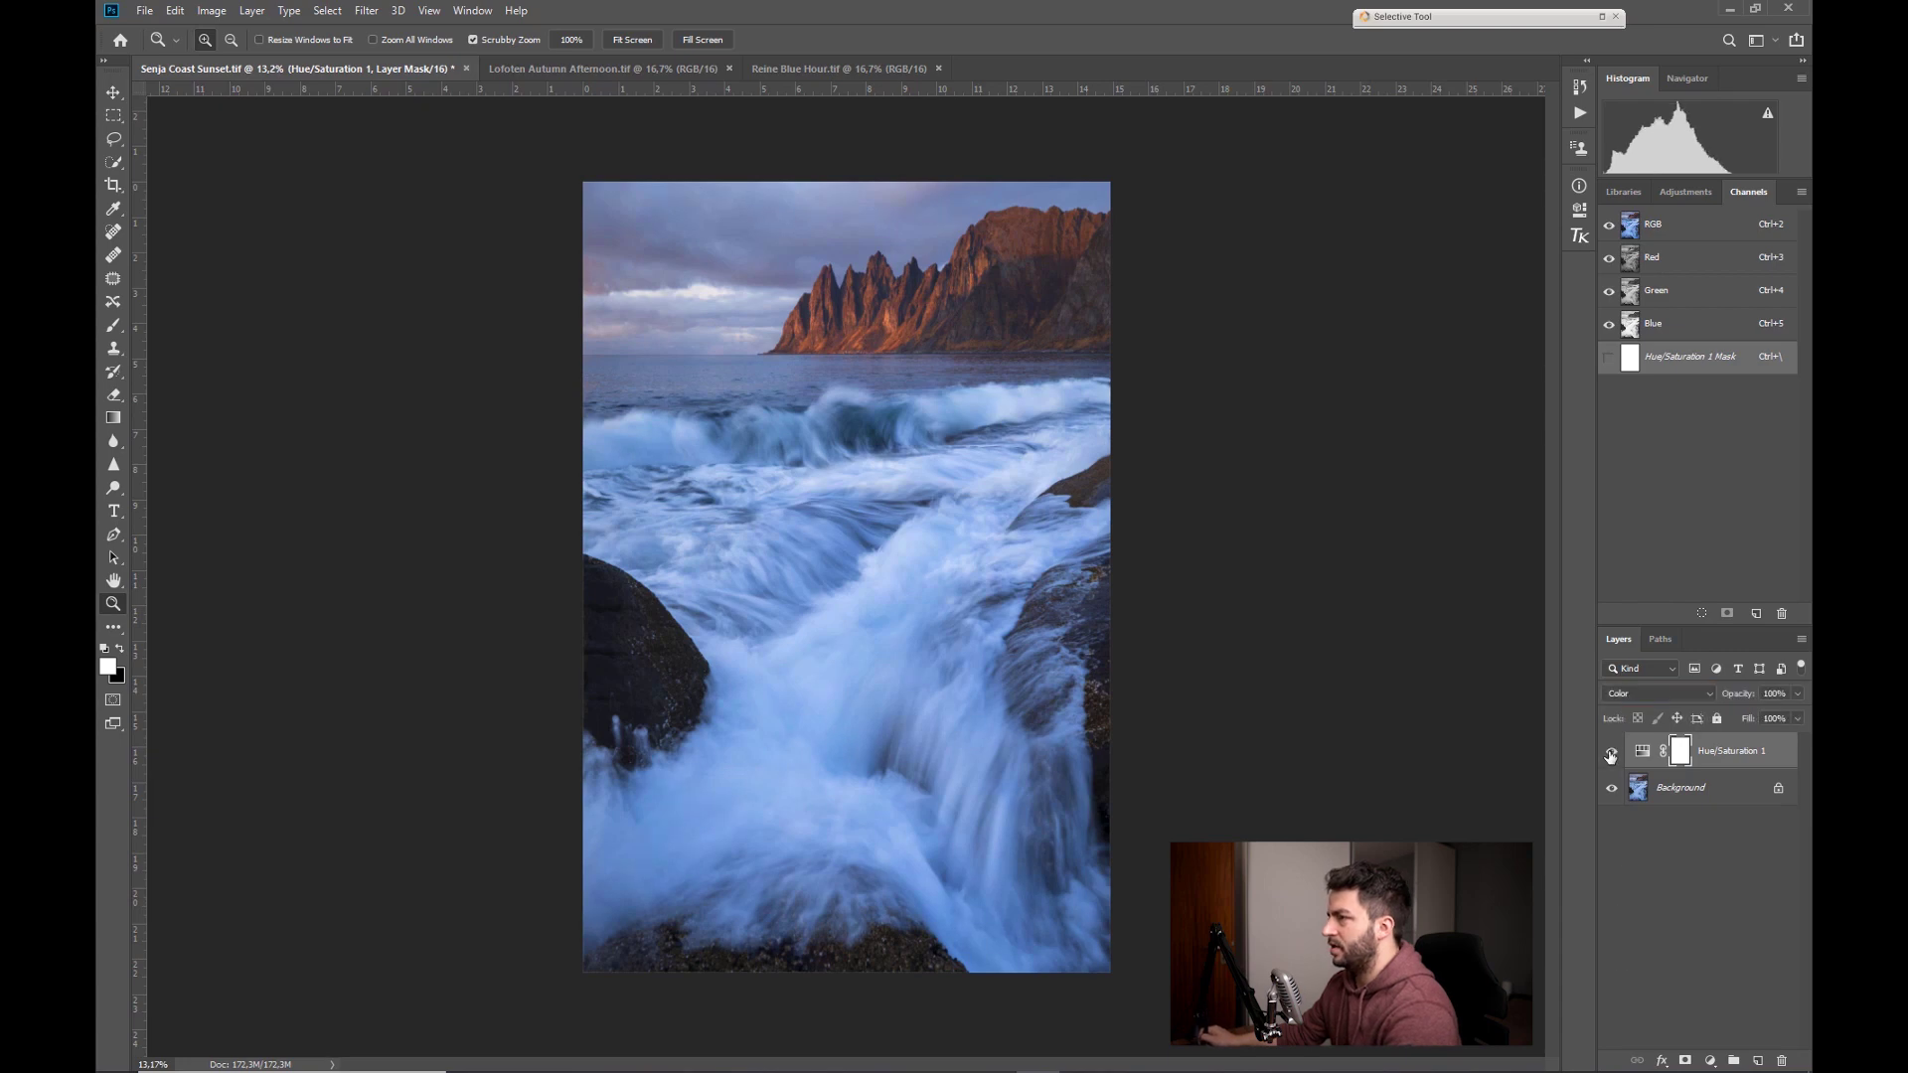
left_click(1611, 754)
left_click(1611, 754)
left_click(1611, 753)
left_click(1610, 755)
left_click(1644, 694)
left_click(1622, 646)
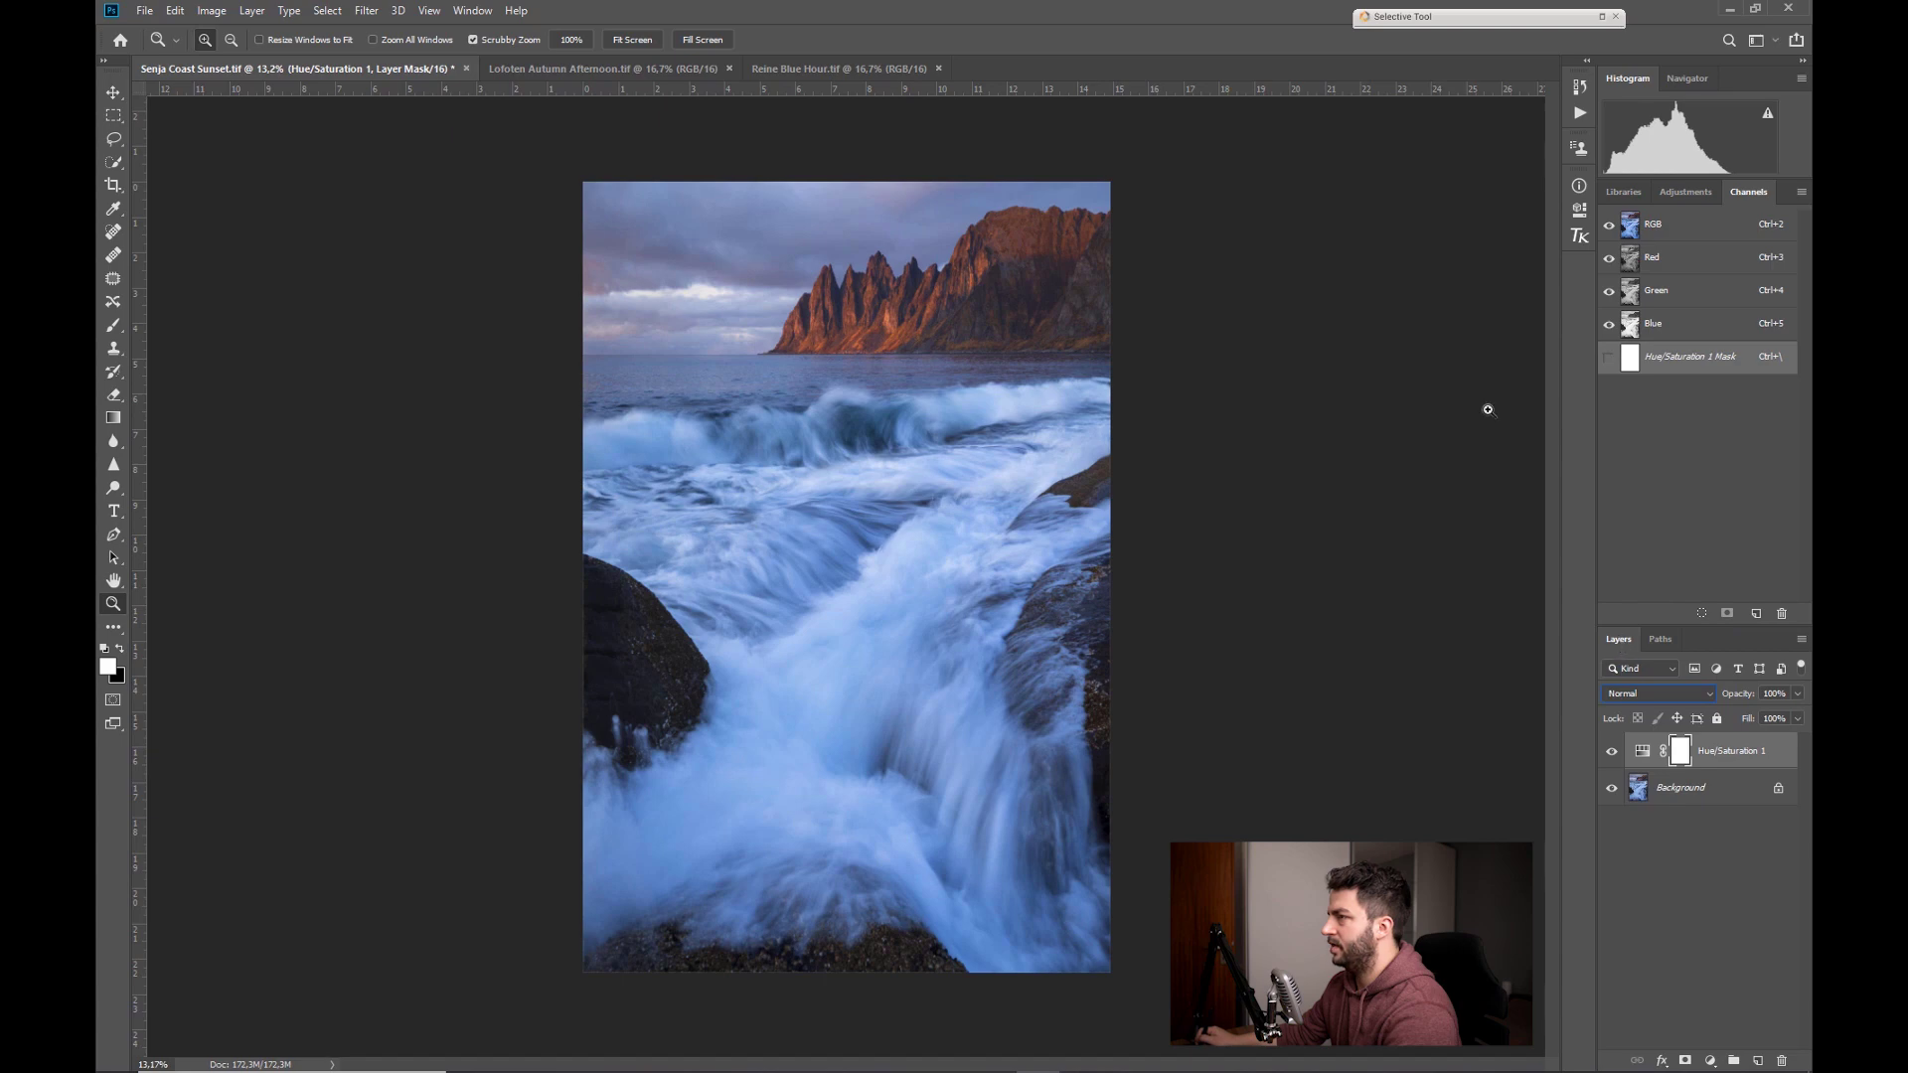
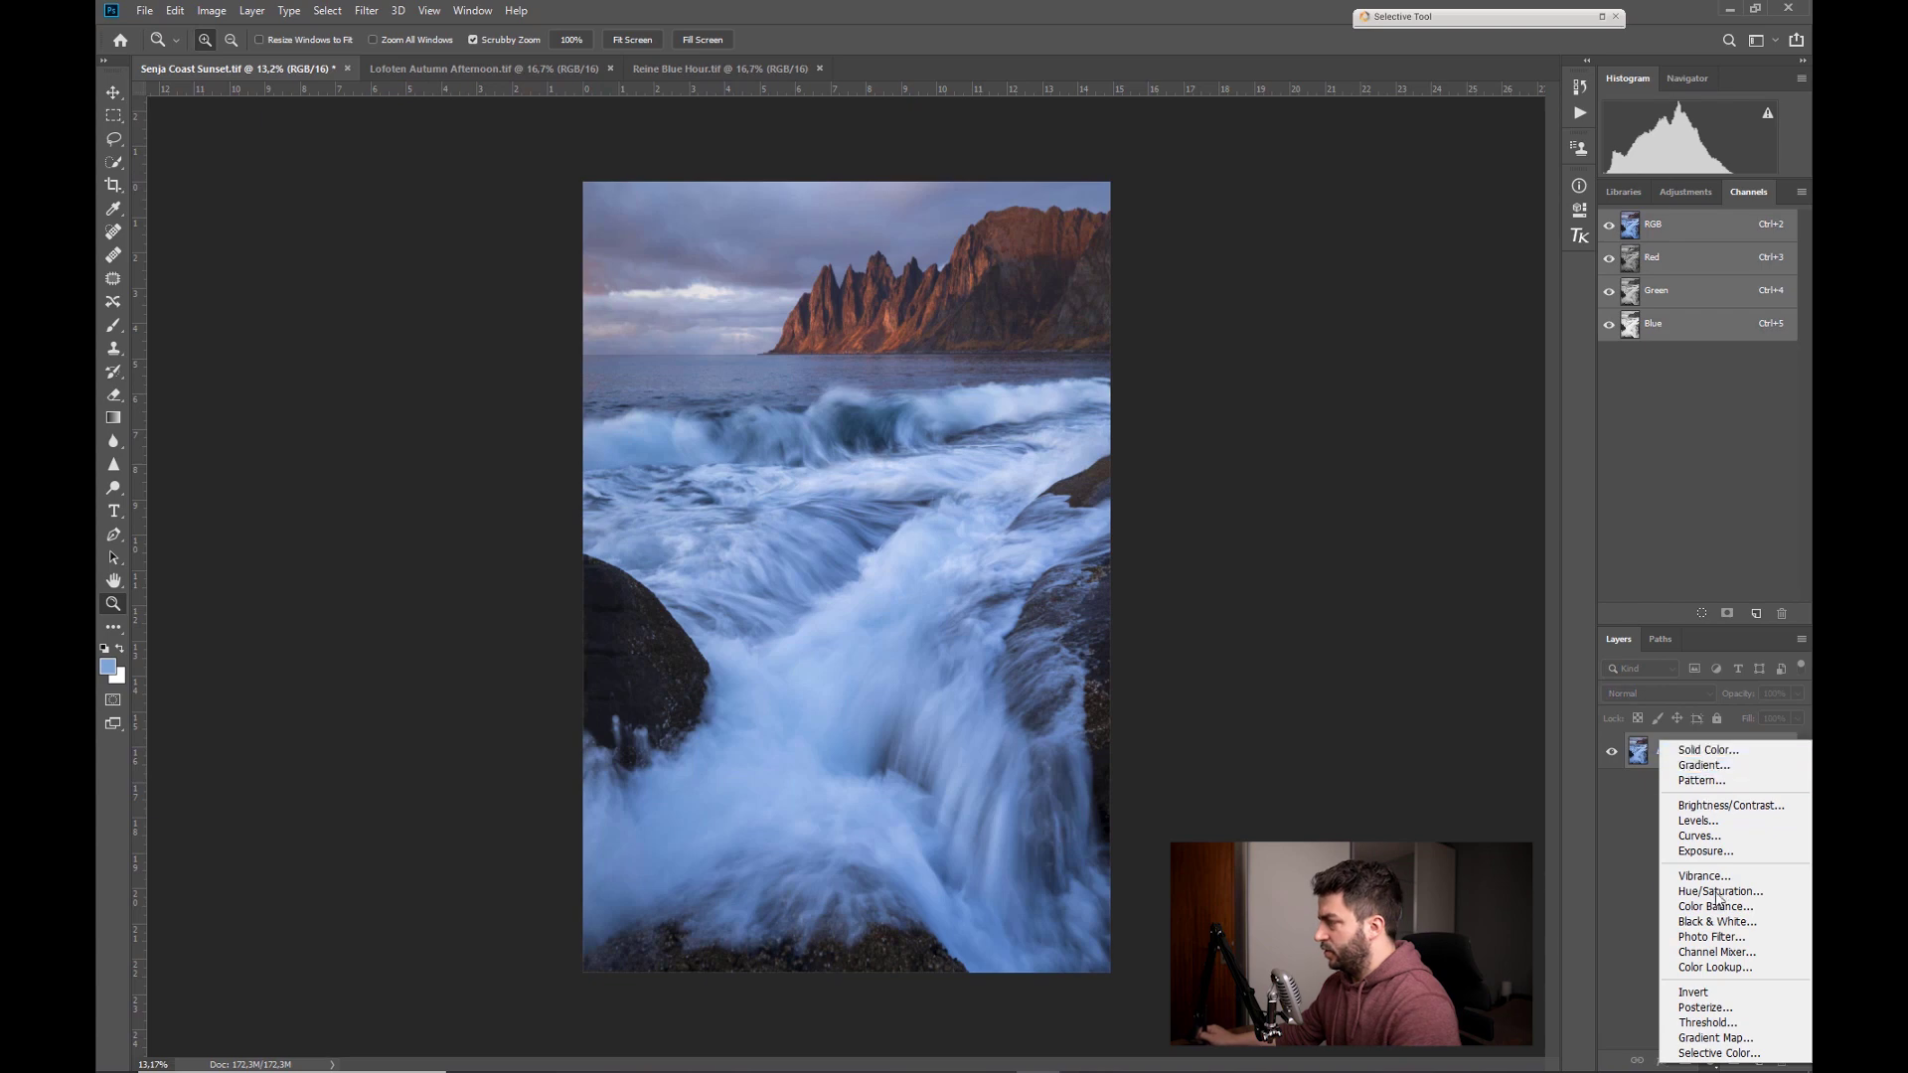
- Add a Color Balance adjustment layer above the Background and set its tone range to Highlights
left_click(1708, 907)
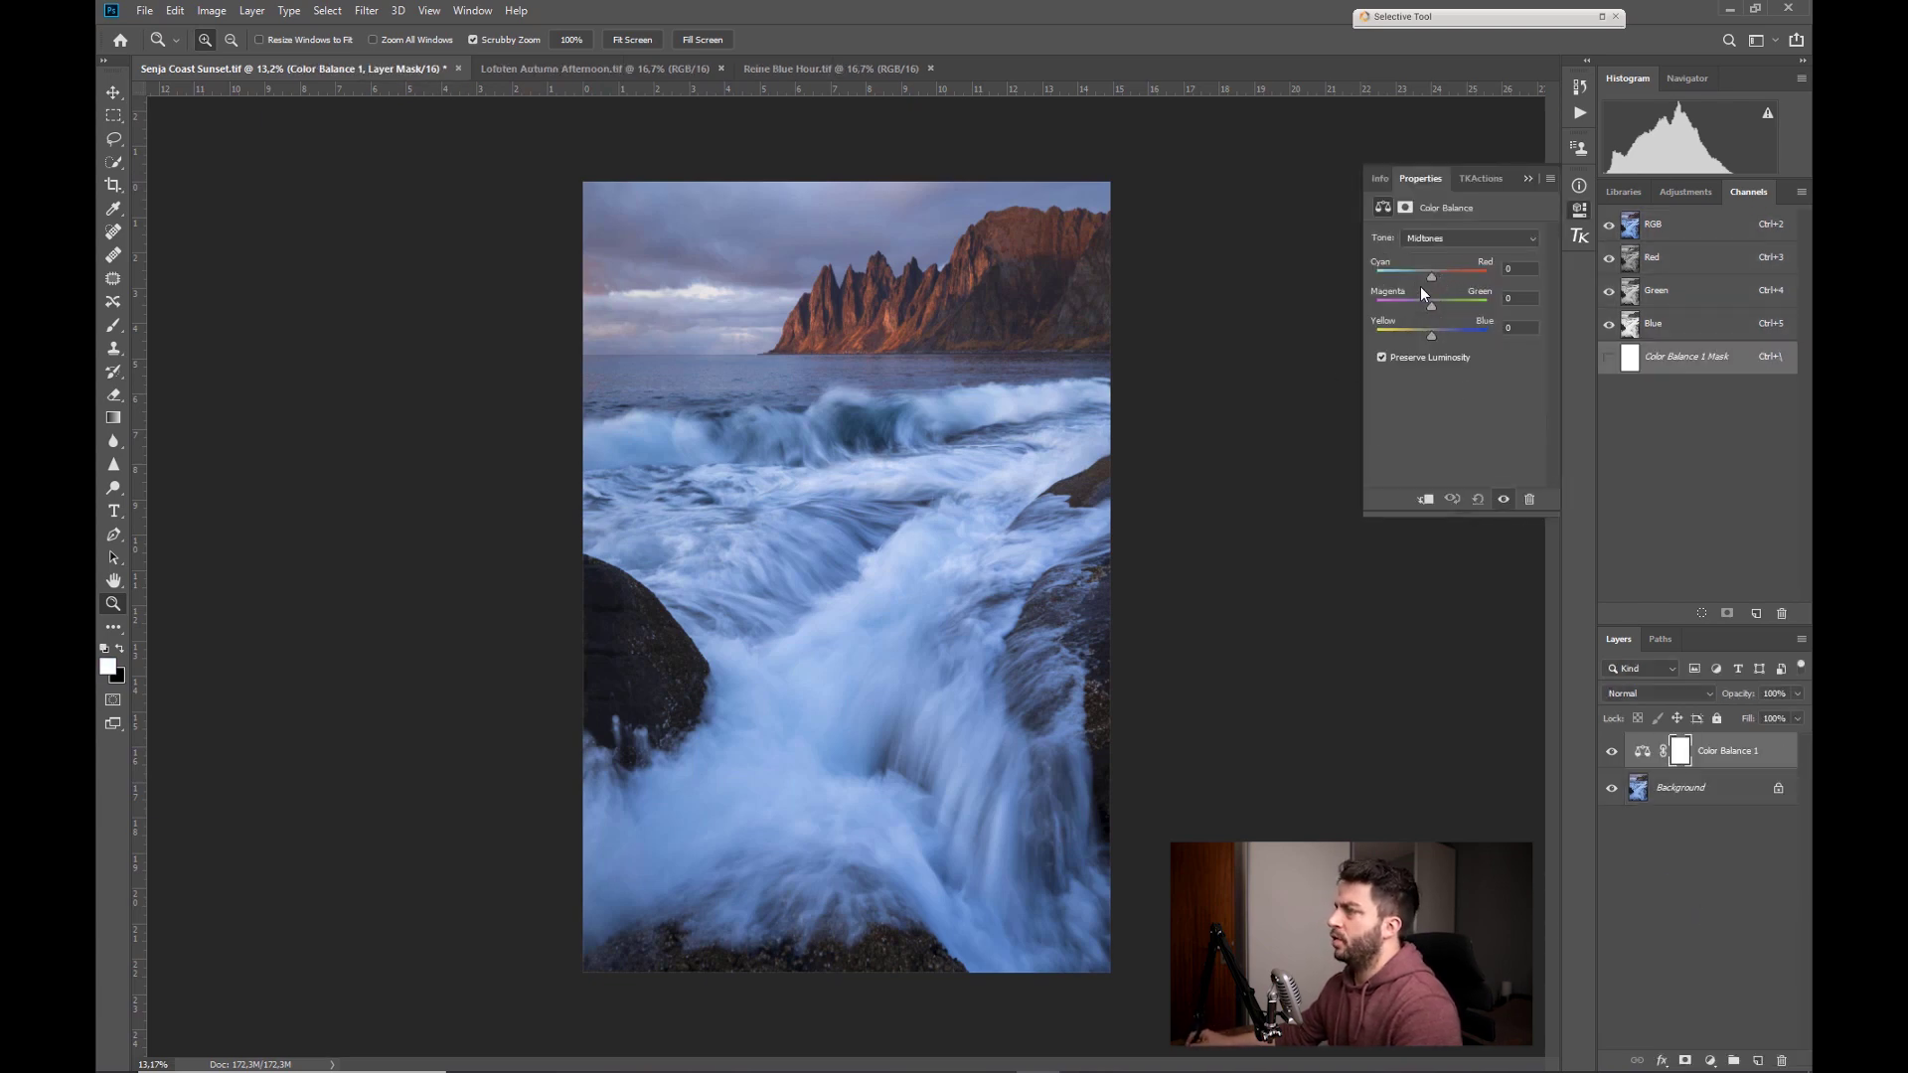
left_click(1435, 239)
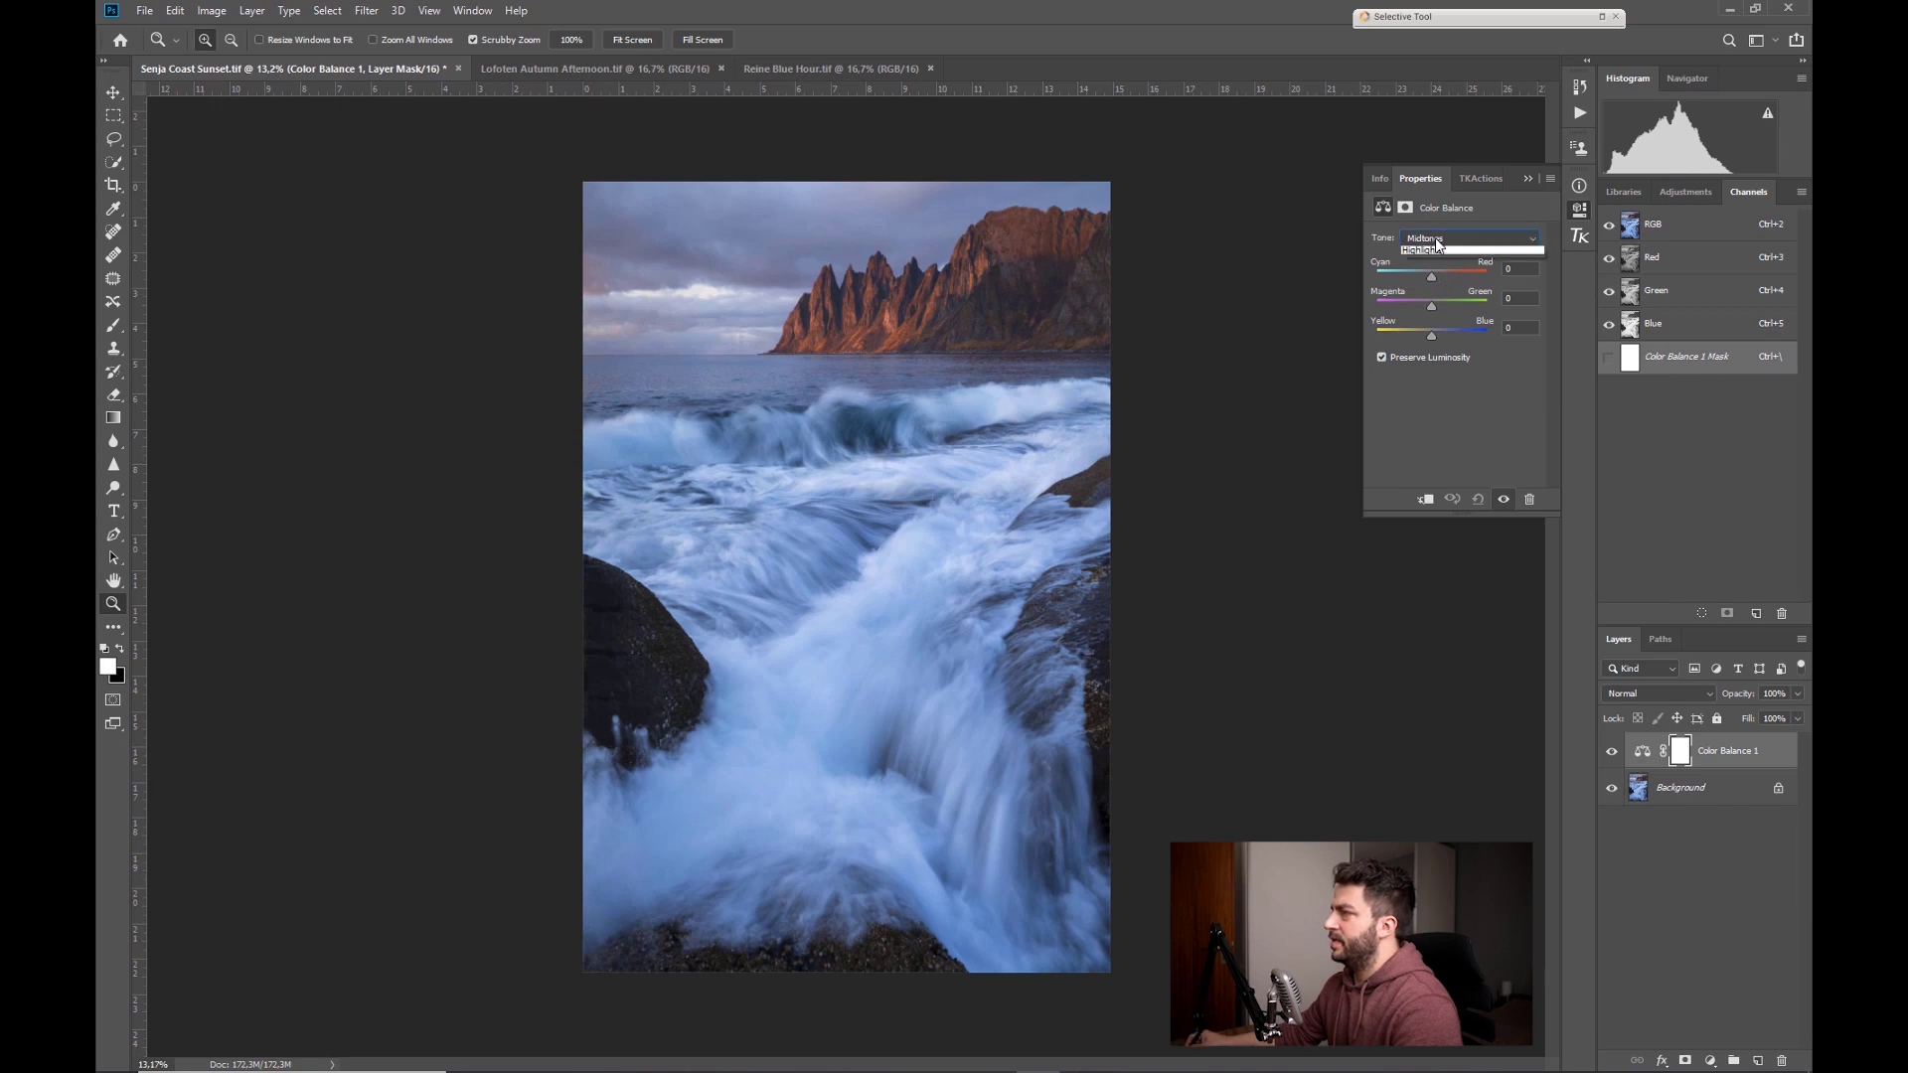
left_click(1439, 234)
left_click(1439, 234)
left_click(1434, 280)
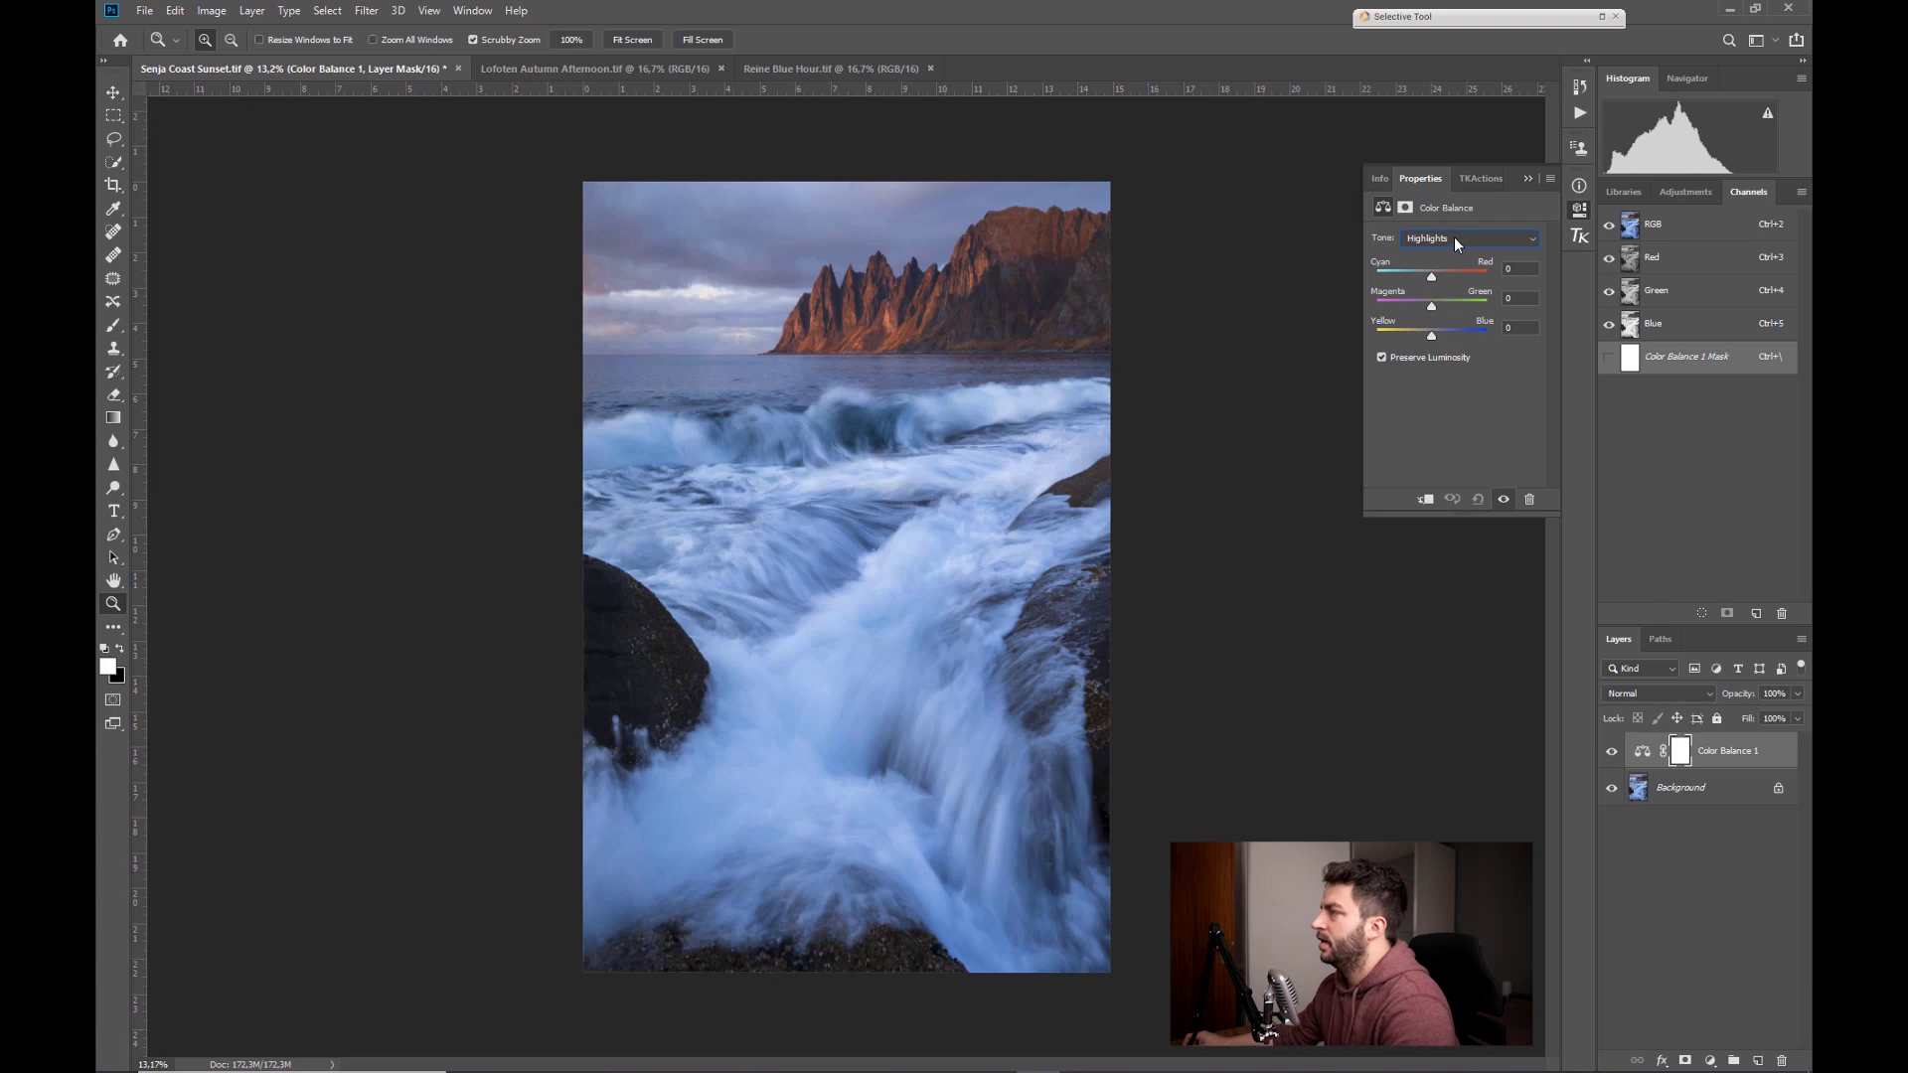
left_click(1455, 240)
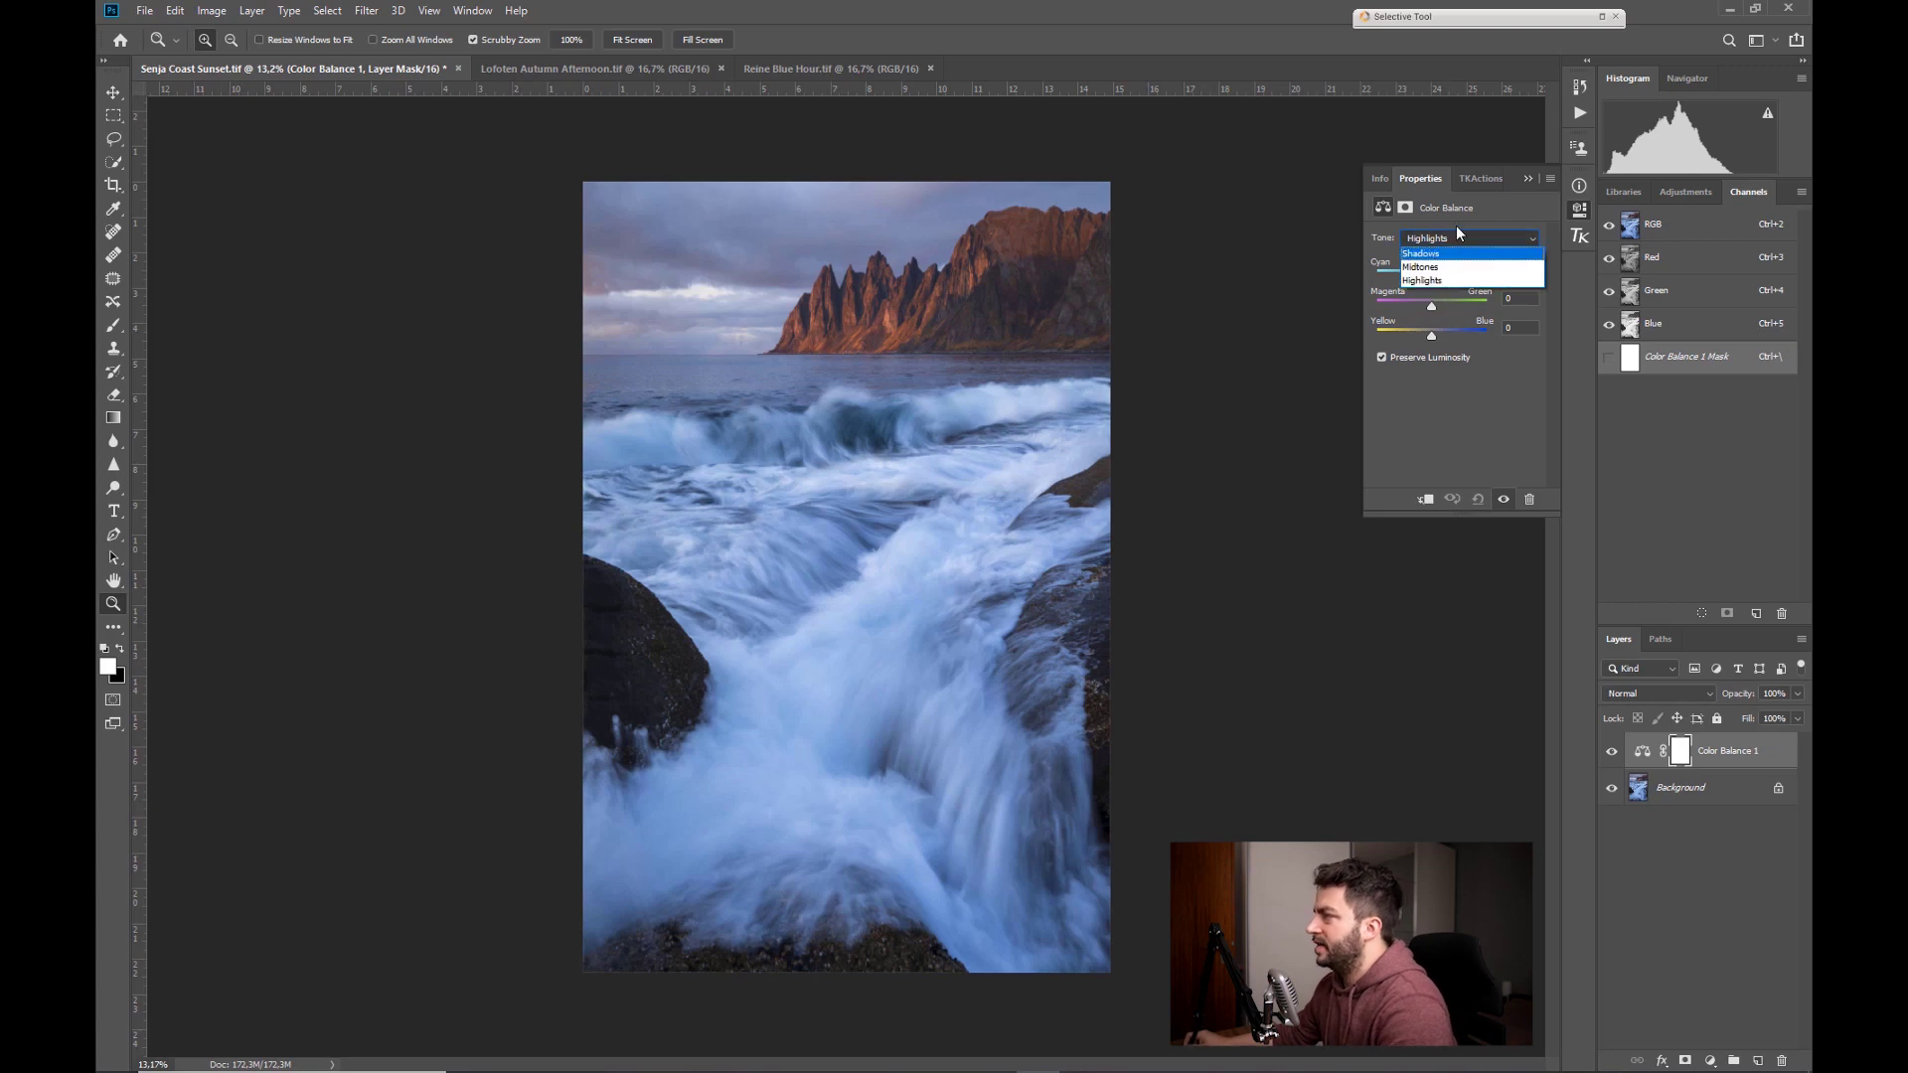
left_click(1529, 179)
left_click(1529, 179)
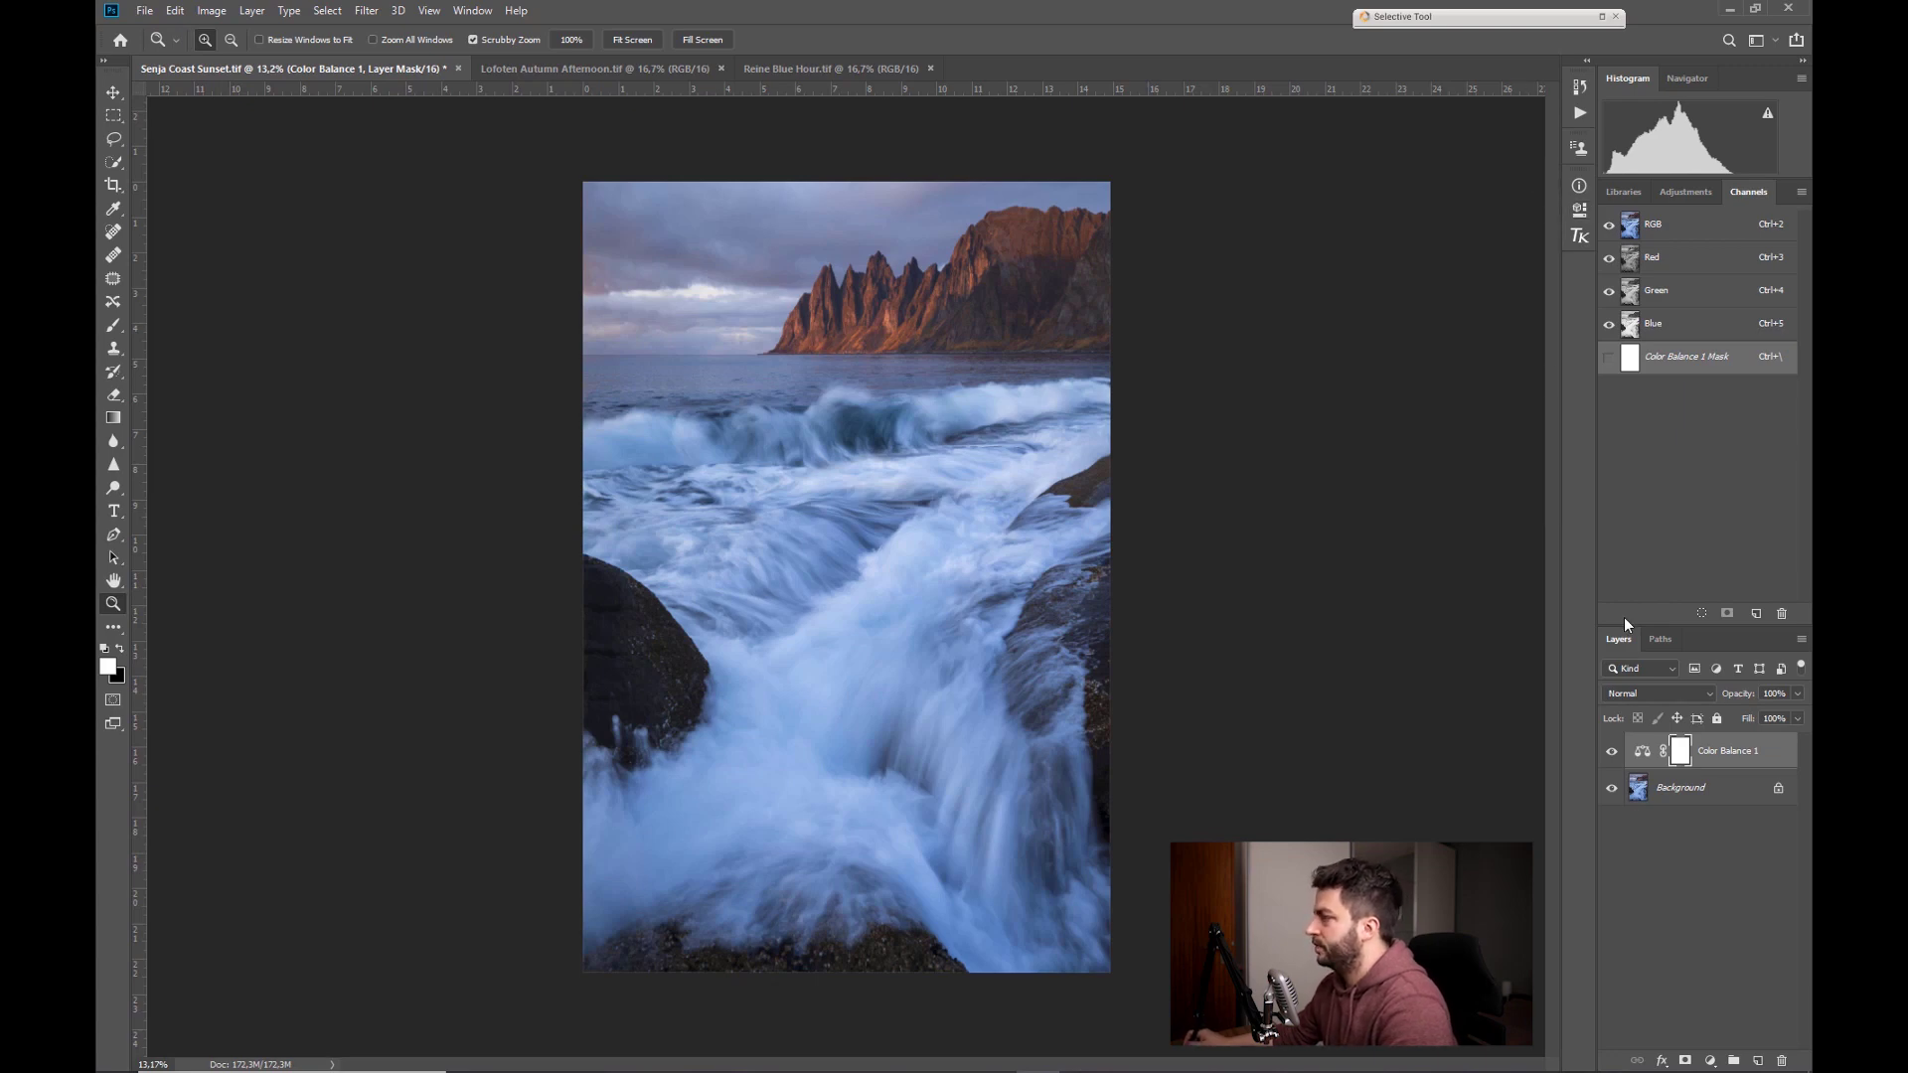
- Add a Hue/Saturation adjustment layer above the Color Balance layer and set its Master saturation to 0
left_click(1712, 1061)
left_click(1722, 895)
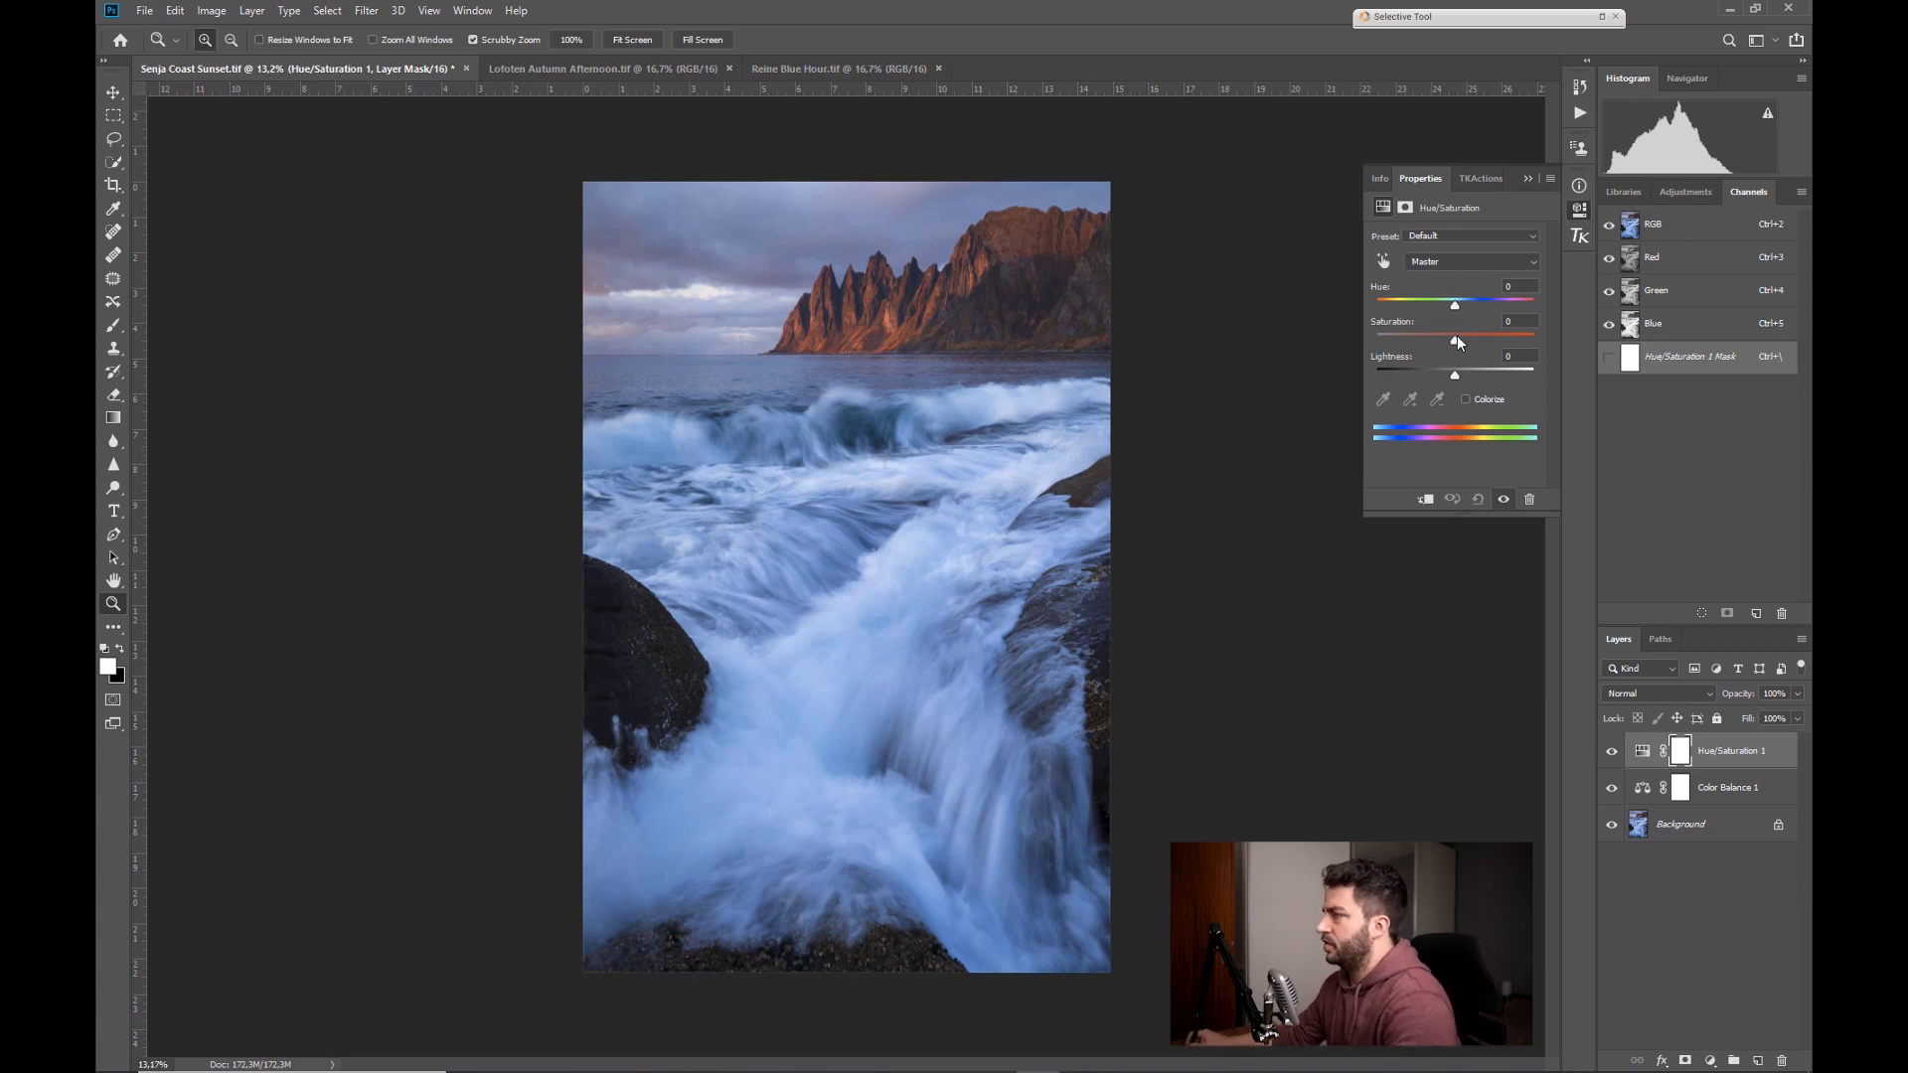
mouse_move(1457, 339)
left_mouse_down()
mouse_move(1479, 340)
mouse_move(1434, 342)
left_mouse_up()
double_click(1517, 321)
type("0")
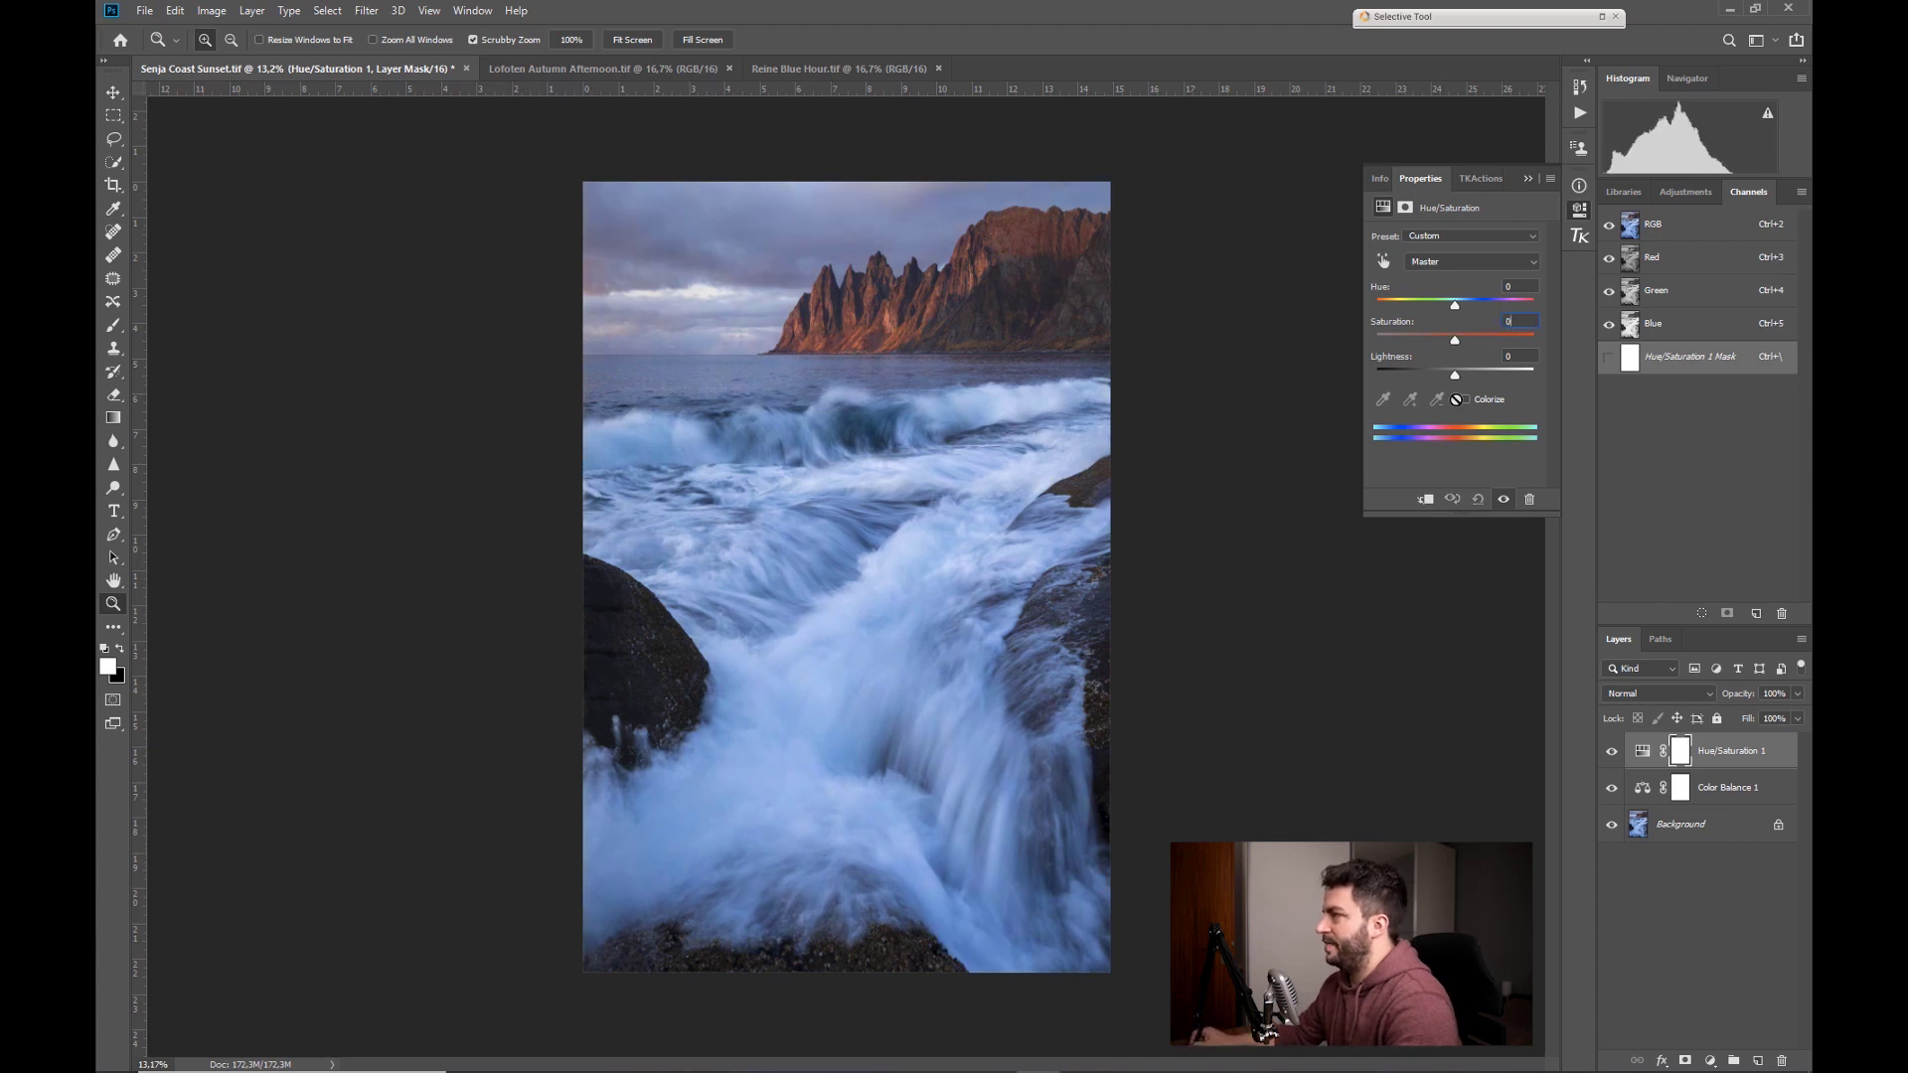
- Try saturation and hue shifts on only the Reds of the Hue/Saturation layer, taking the hue to -40
left_click(1445, 261)
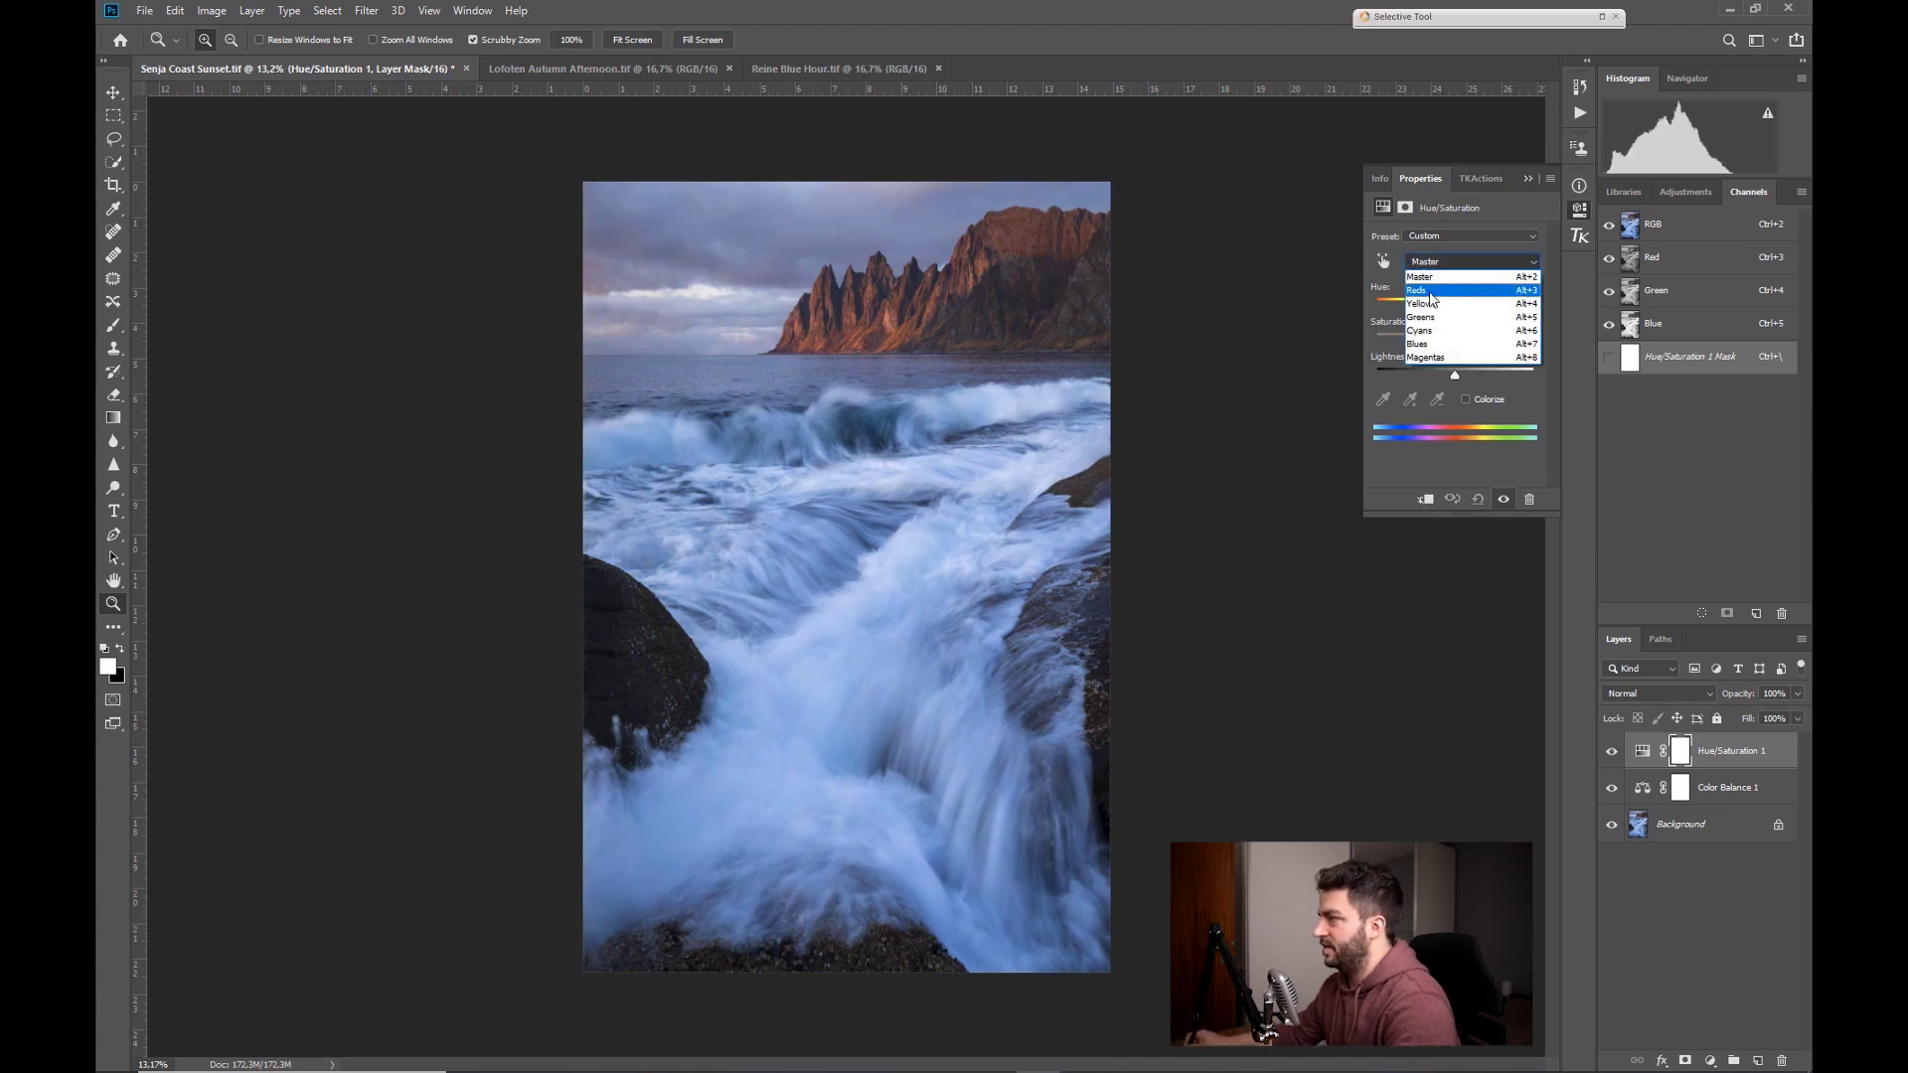
left_click(1427, 291)
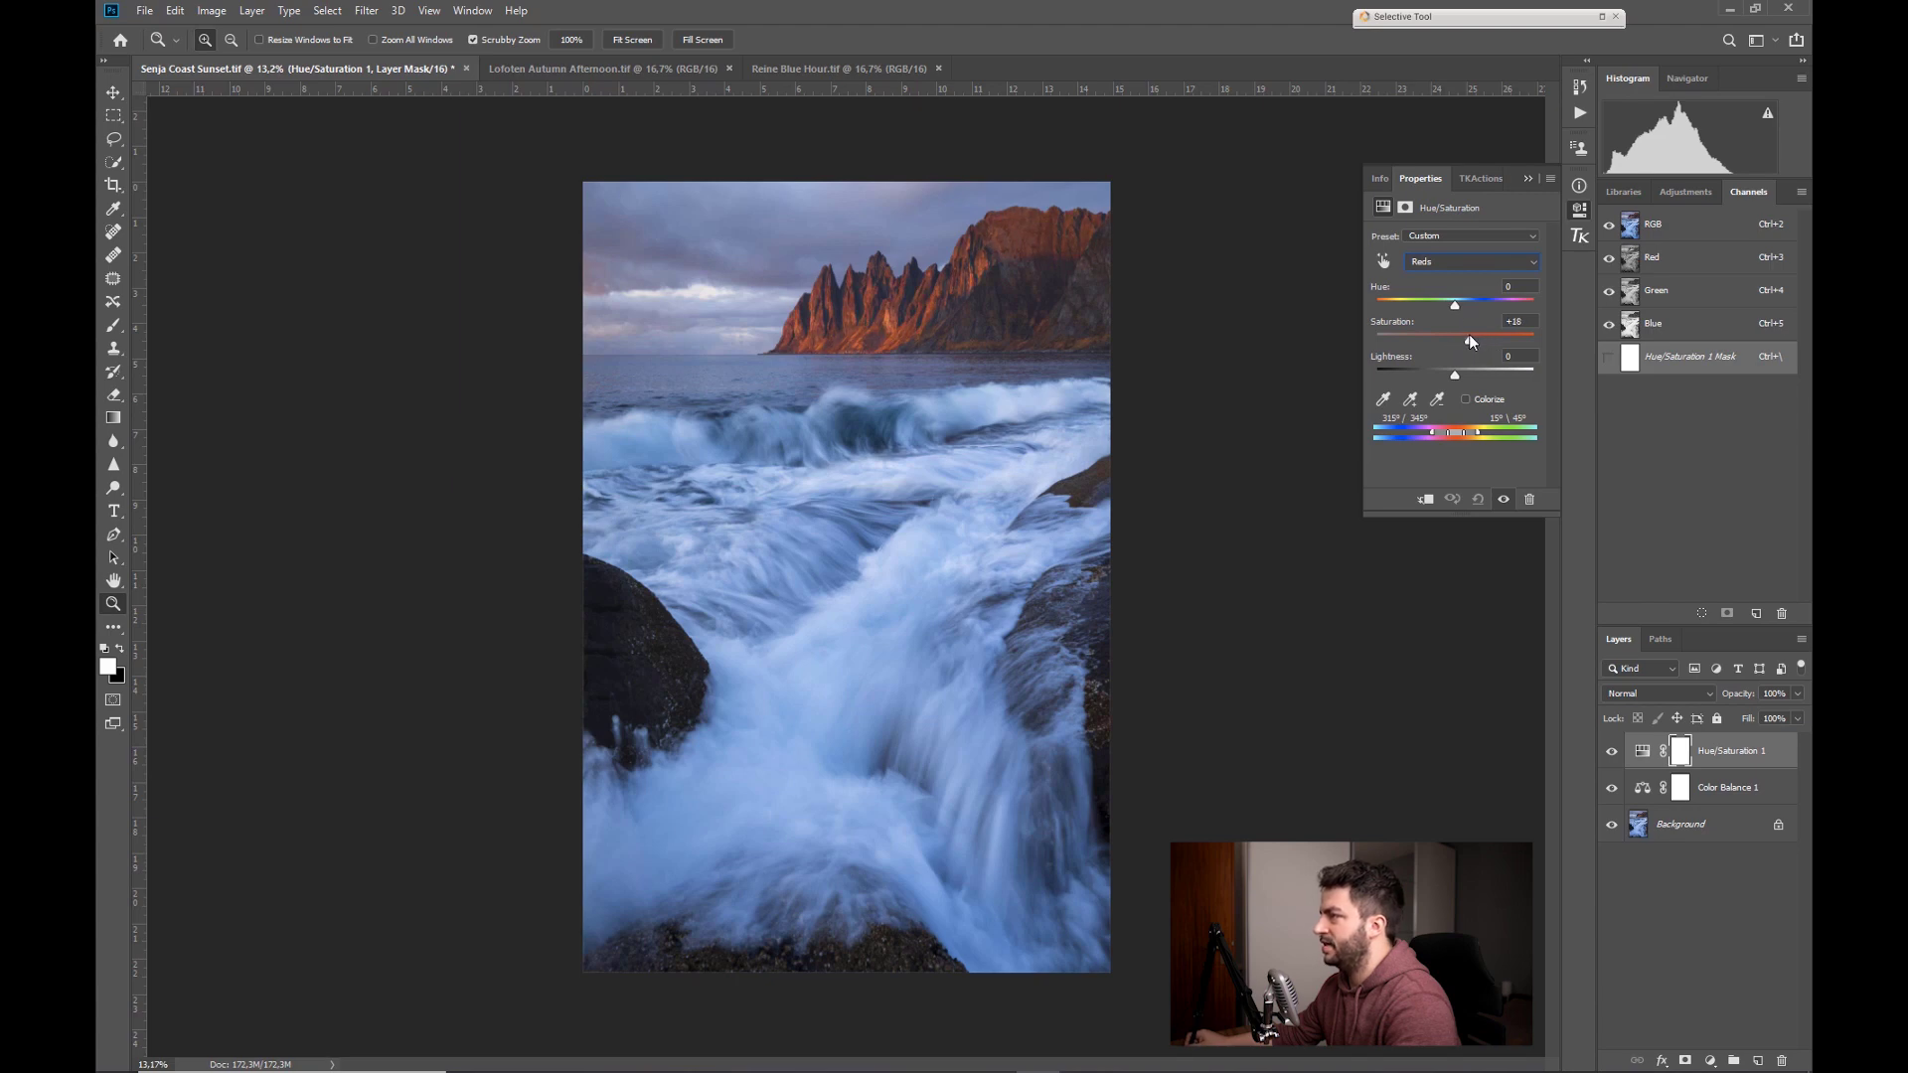
mouse_move(1469, 334)
left_mouse_down()
mouse_move(1427, 332)
mouse_move(1462, 331)
left_mouse_up()
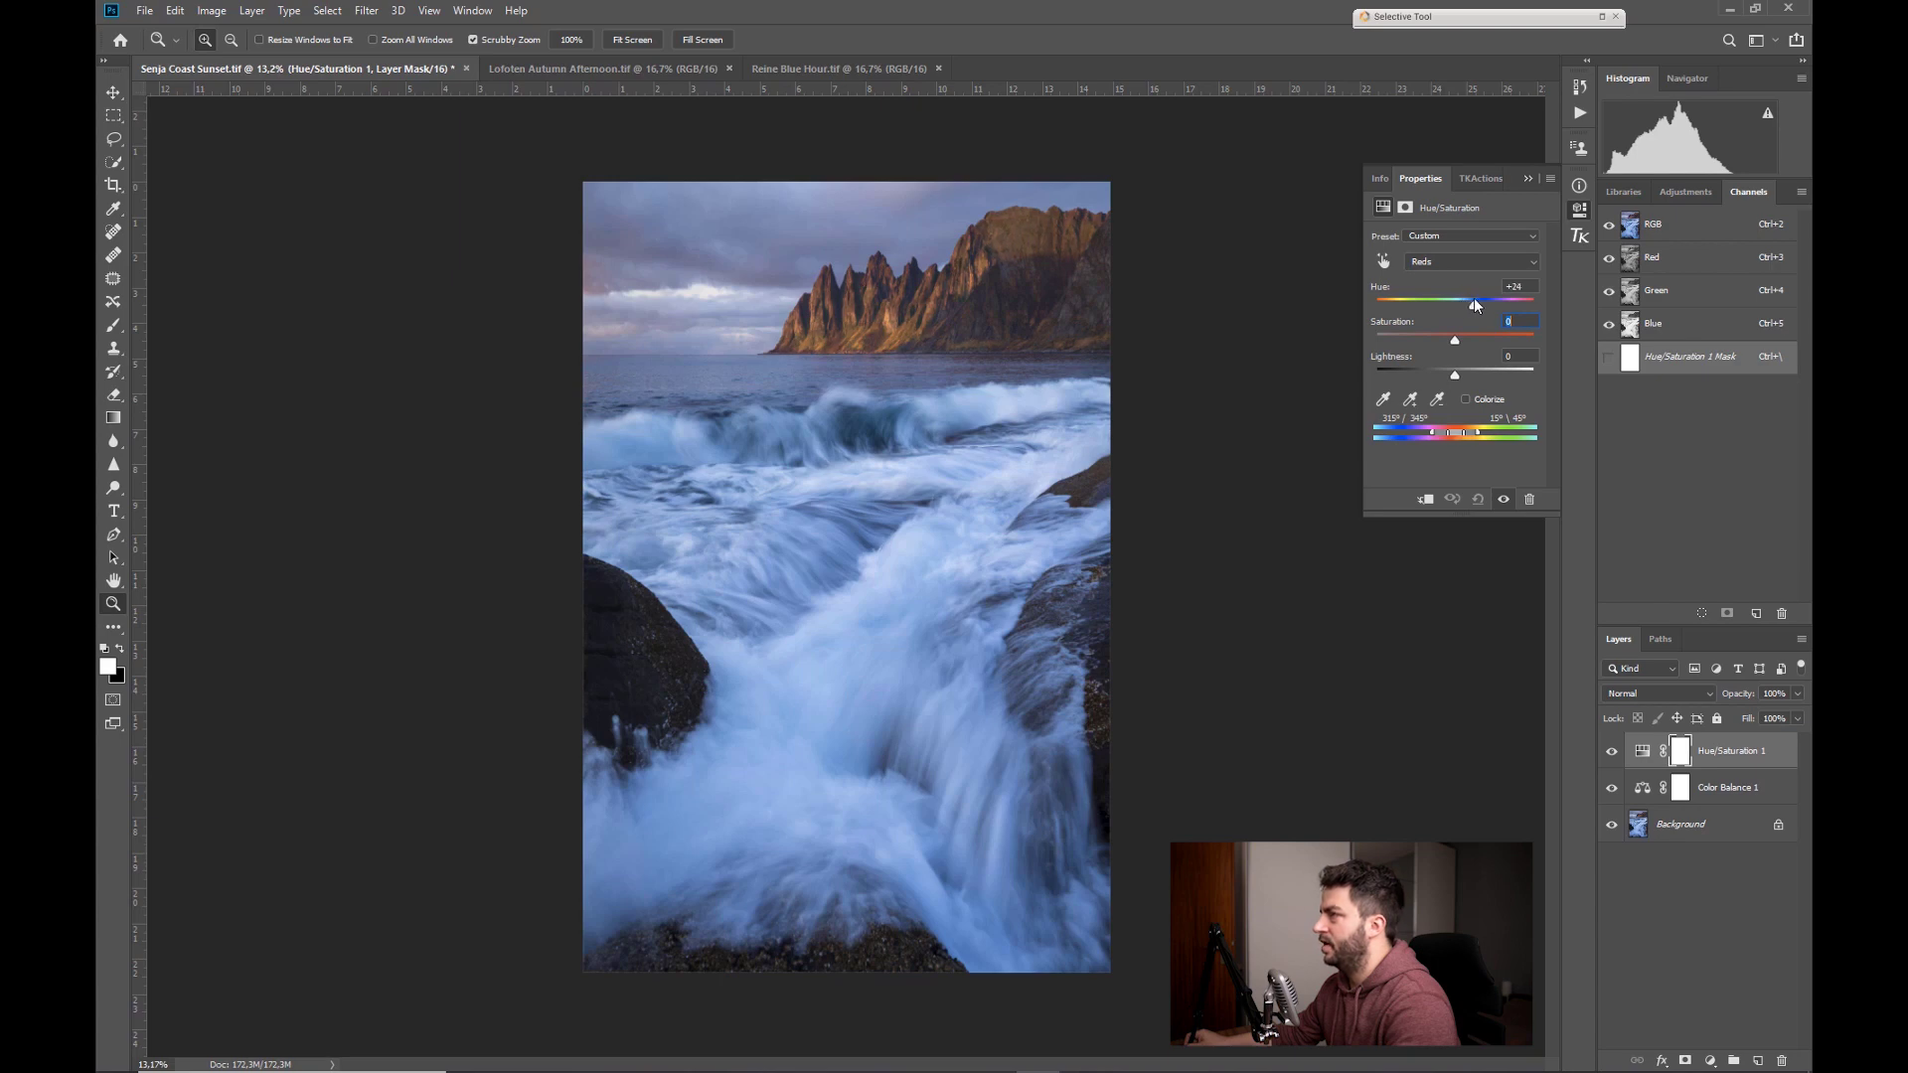
left_click_drag(1461, 299, 1425, 299)
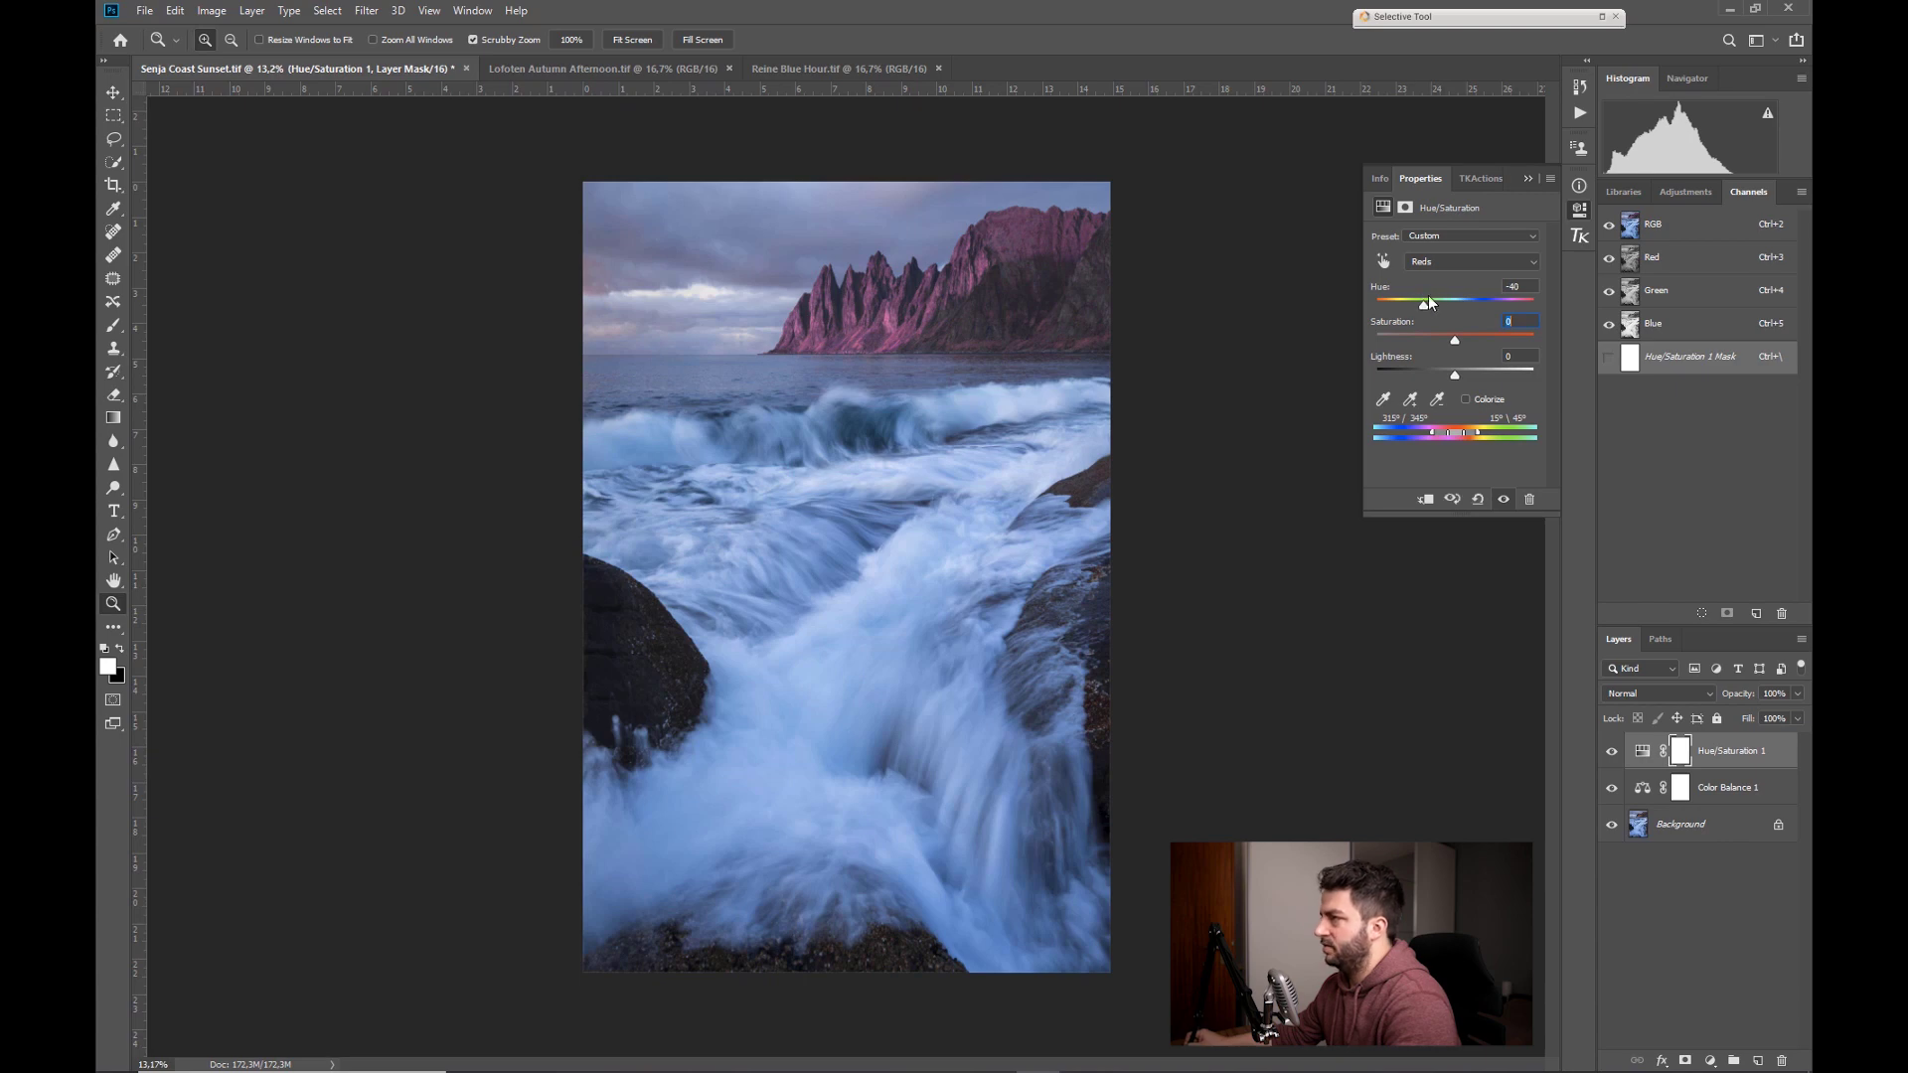
left_click_drag(1421, 299, 1422, 303)
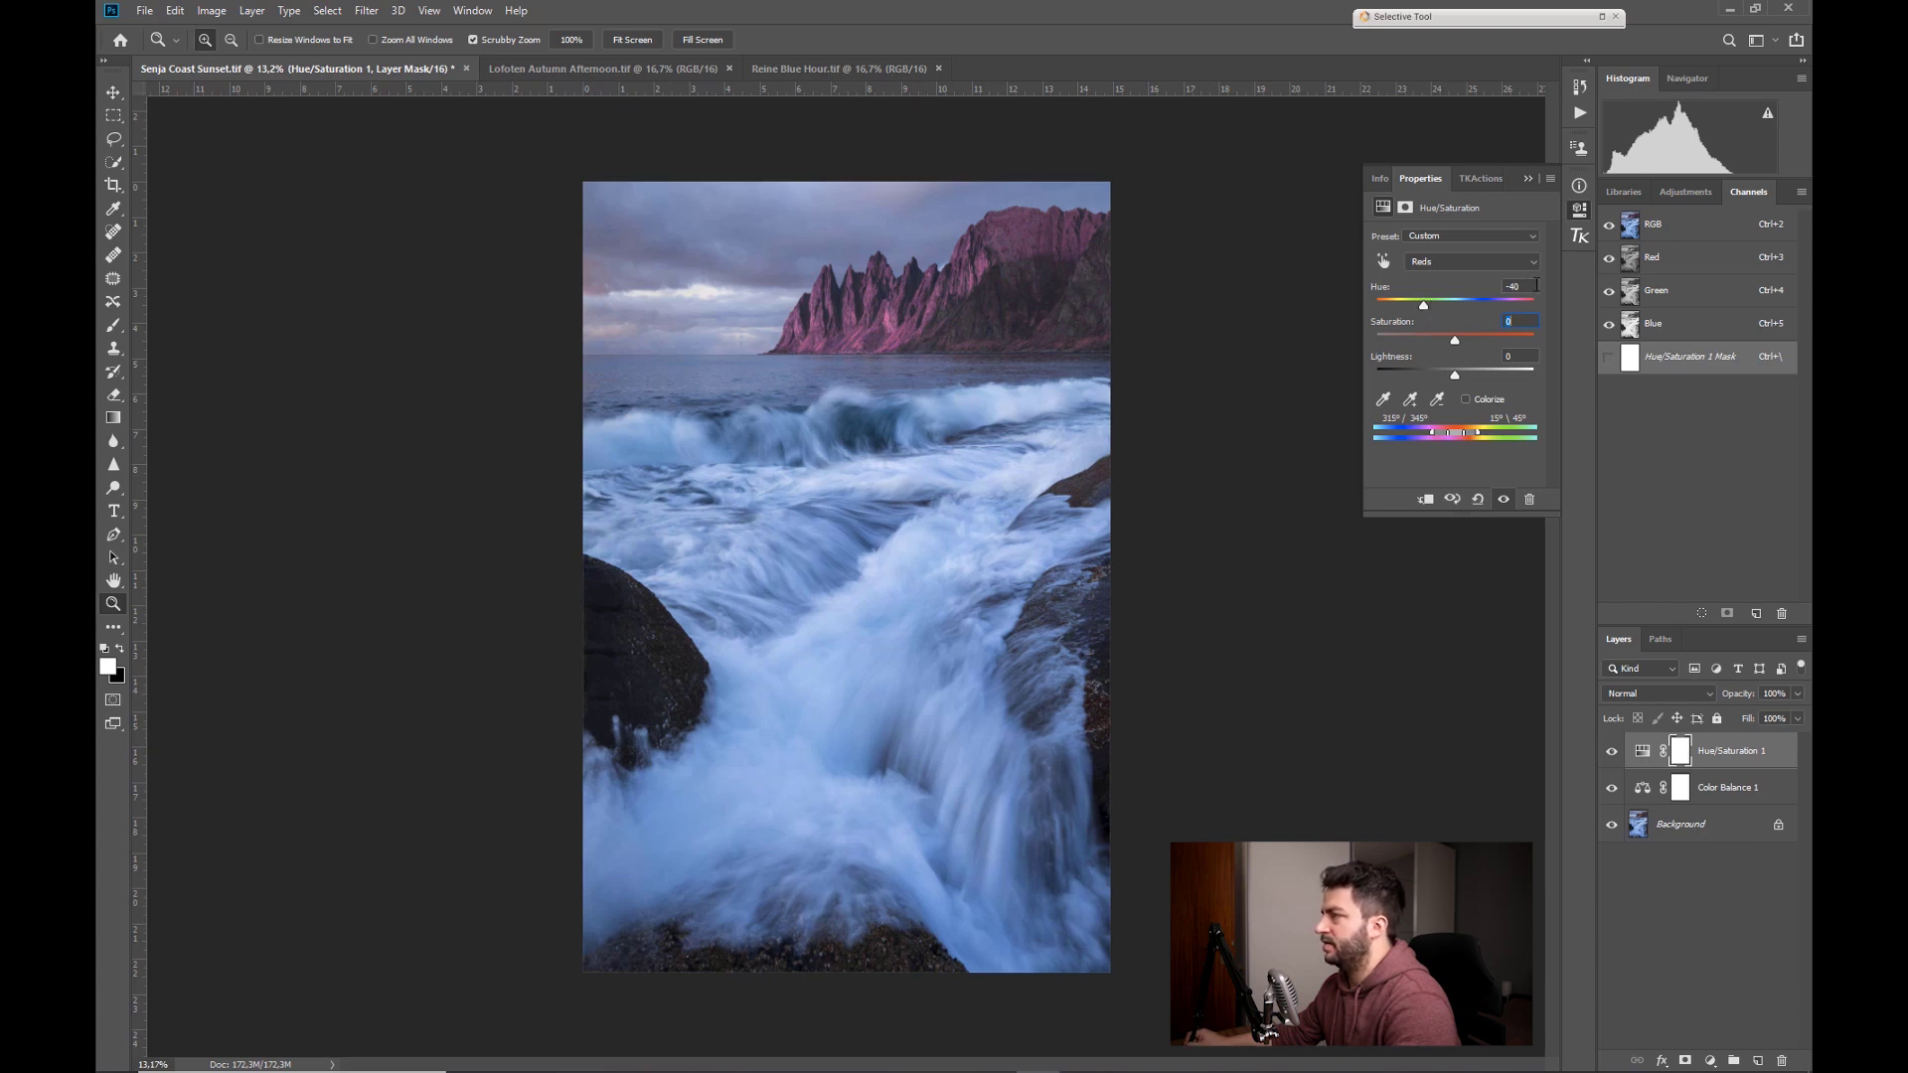
left_click(1471, 261)
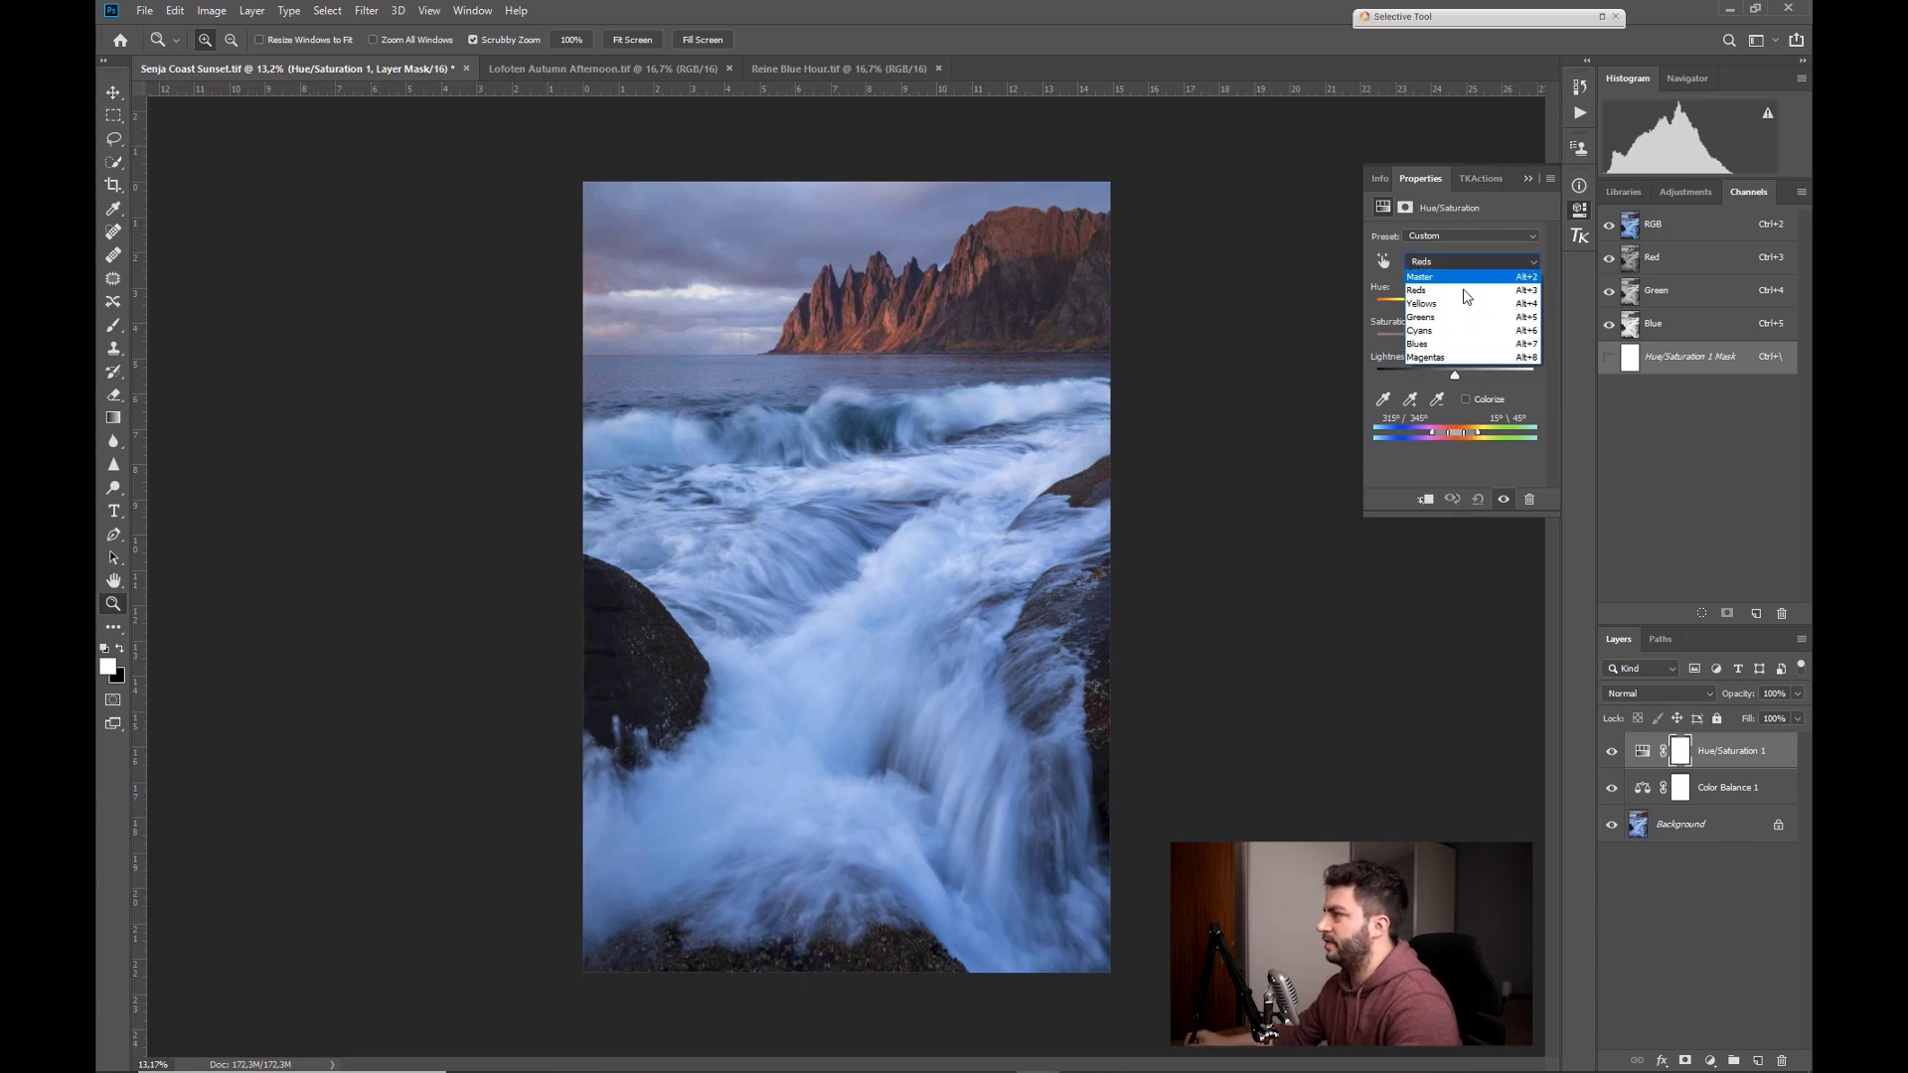
left_click(1524, 181)
left_click(1528, 177)
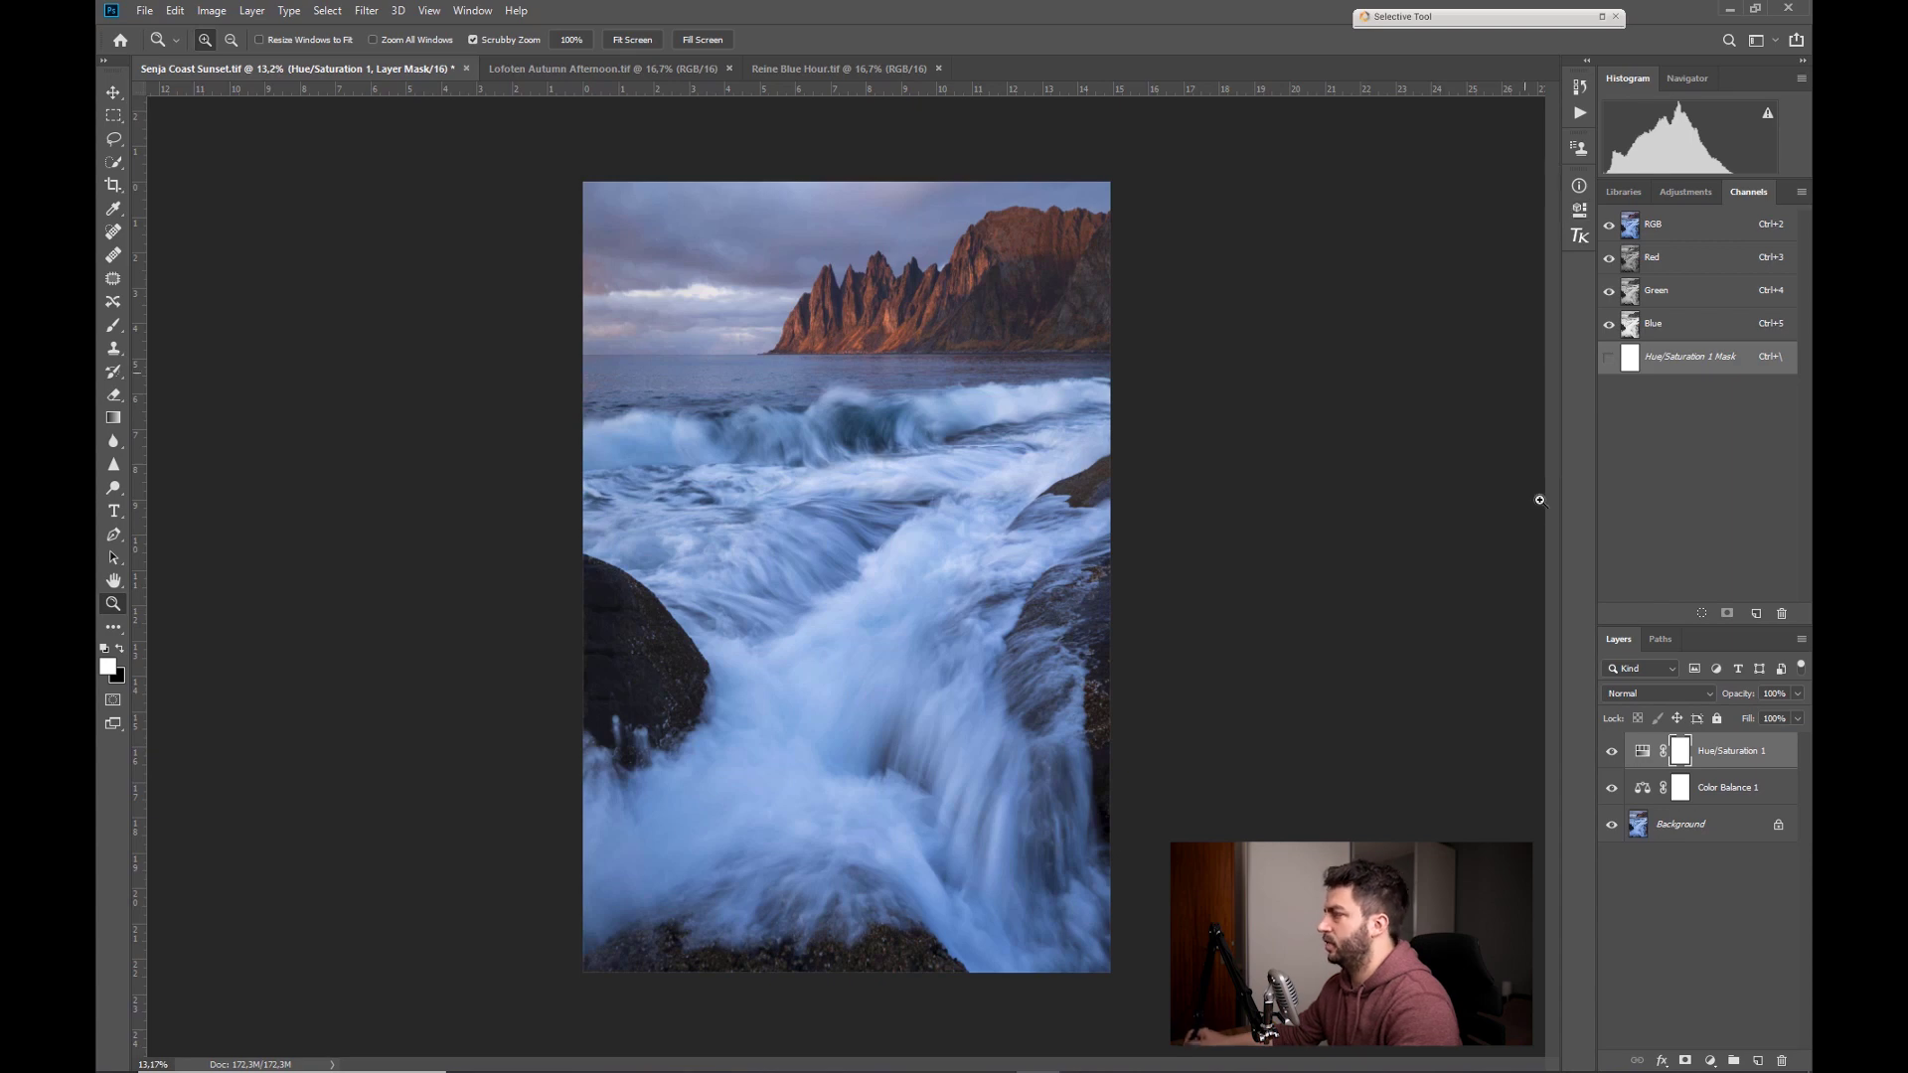
- Add a Selective Color adjustment layer above the Hue/Saturation layer and target the Cyans
left_click(1710, 1061)
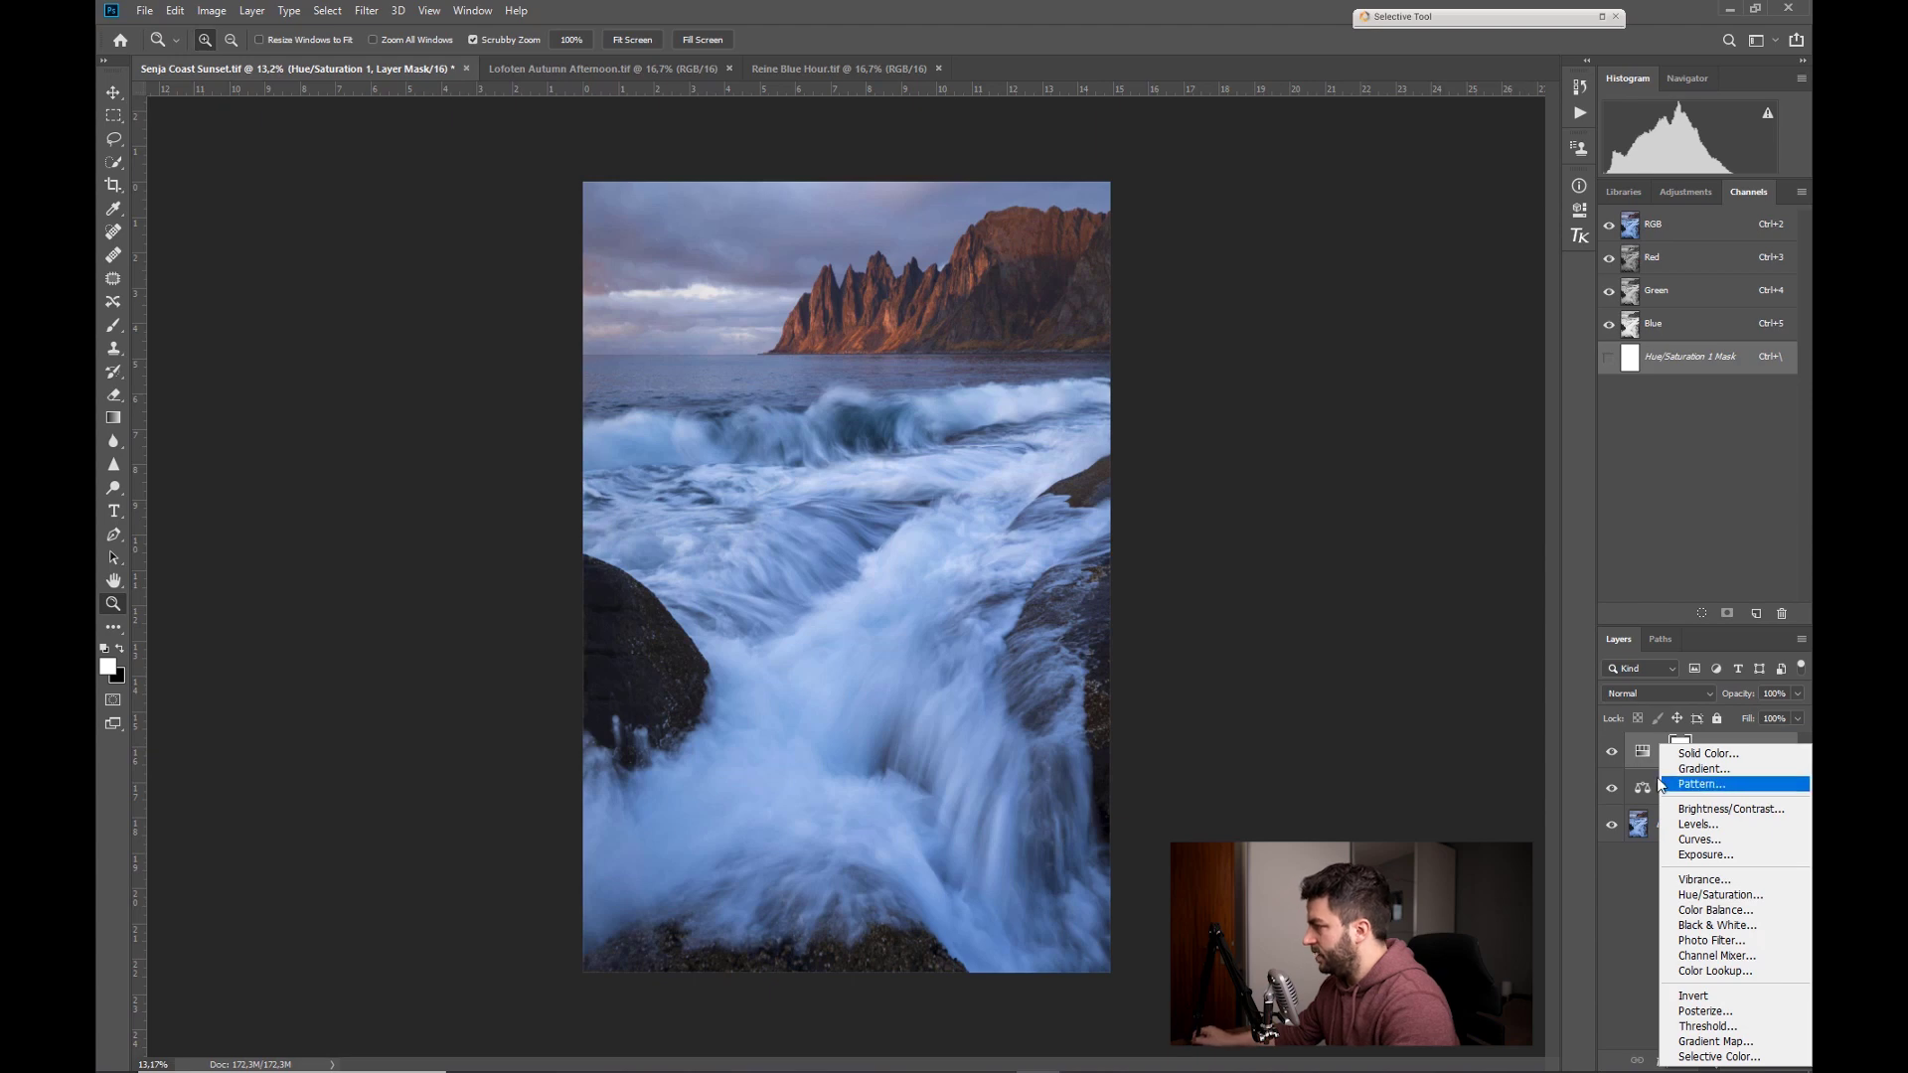
left_click(1711, 1058)
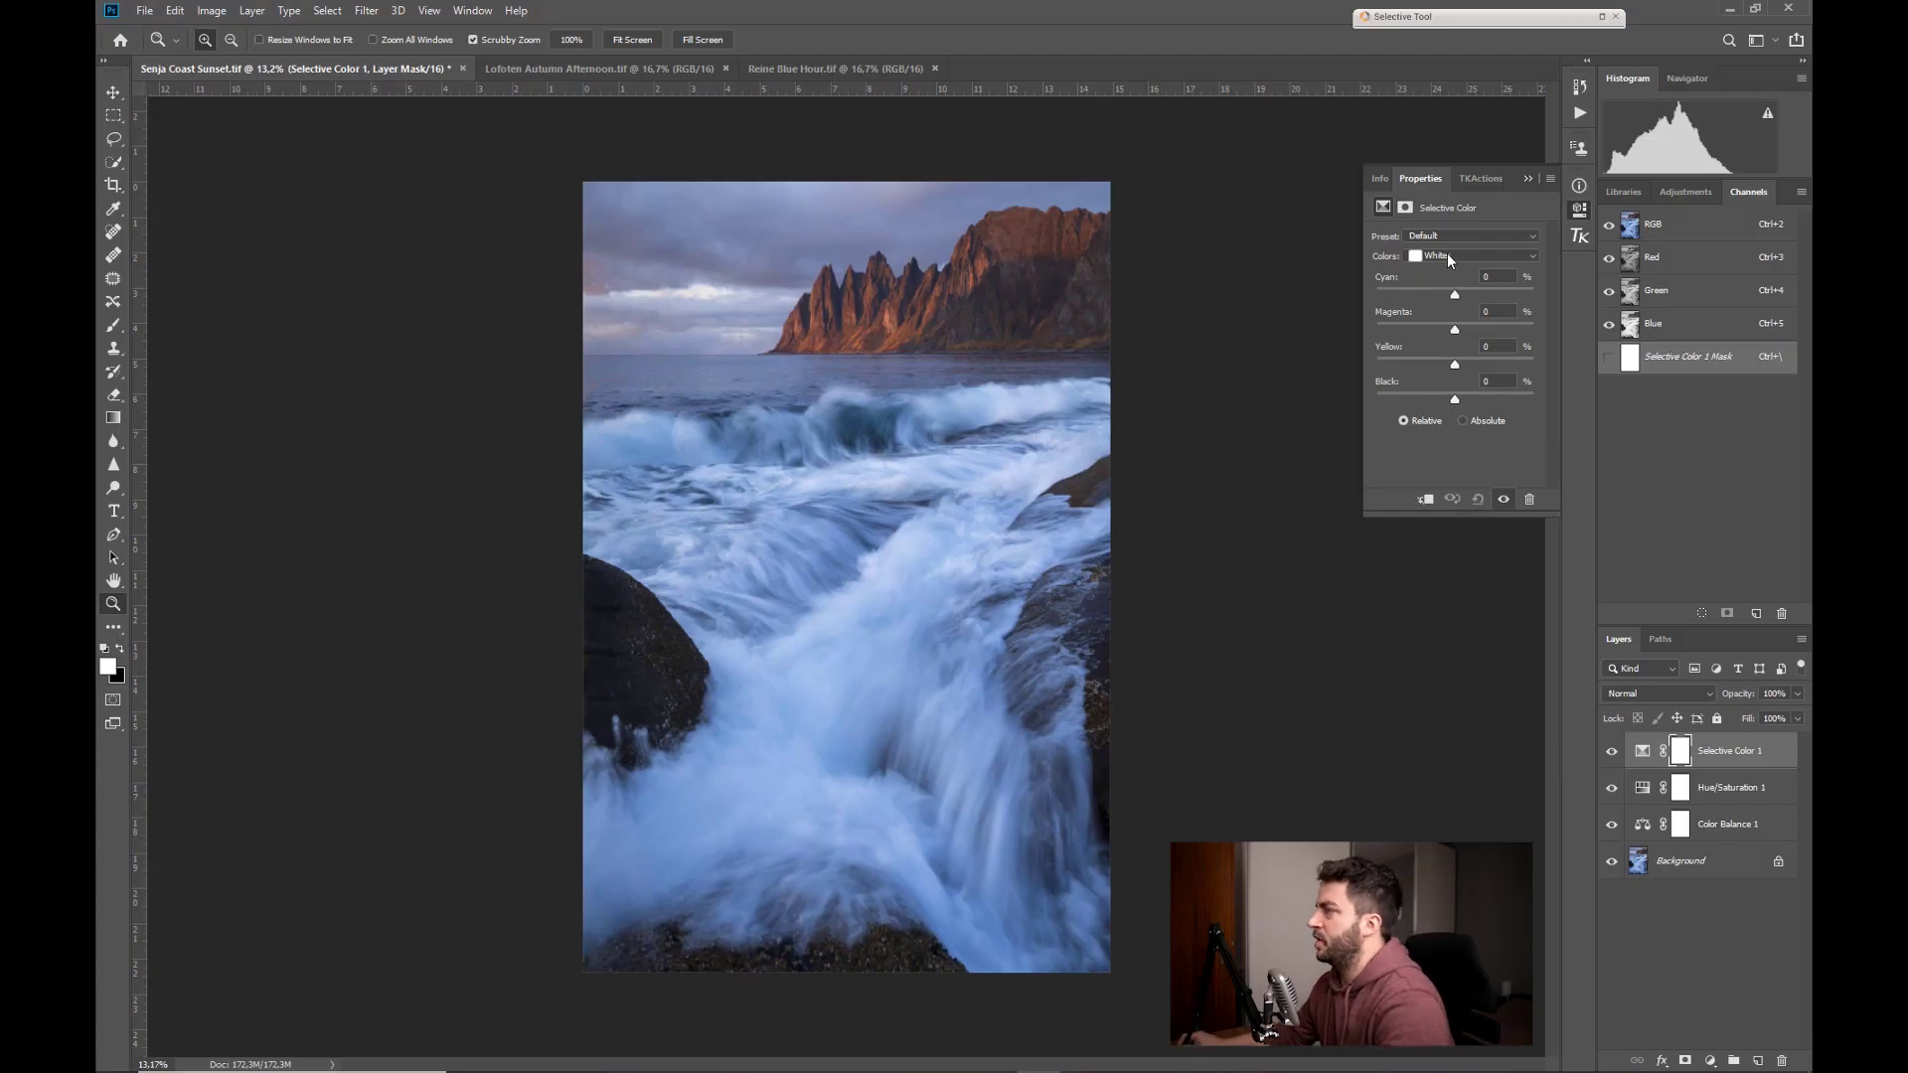
left_click(1447, 254)
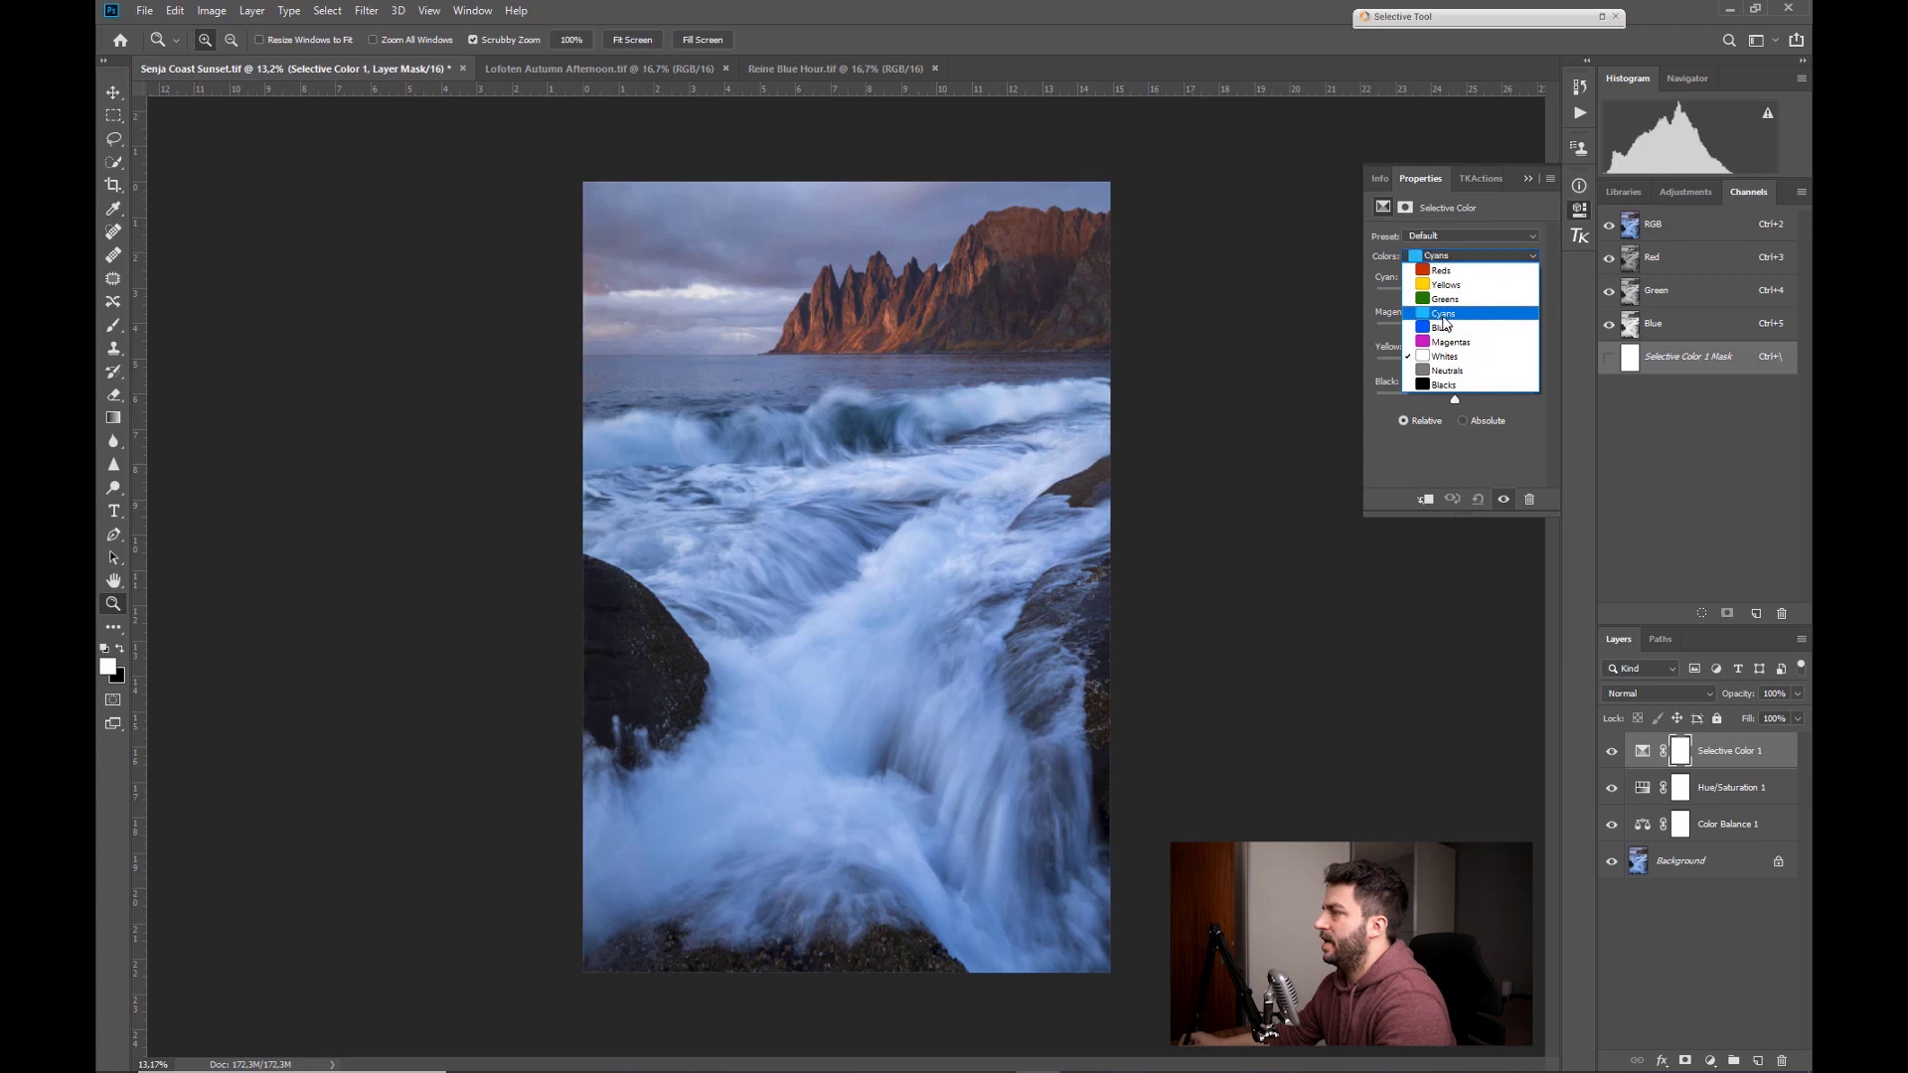
left_click(1443, 315)
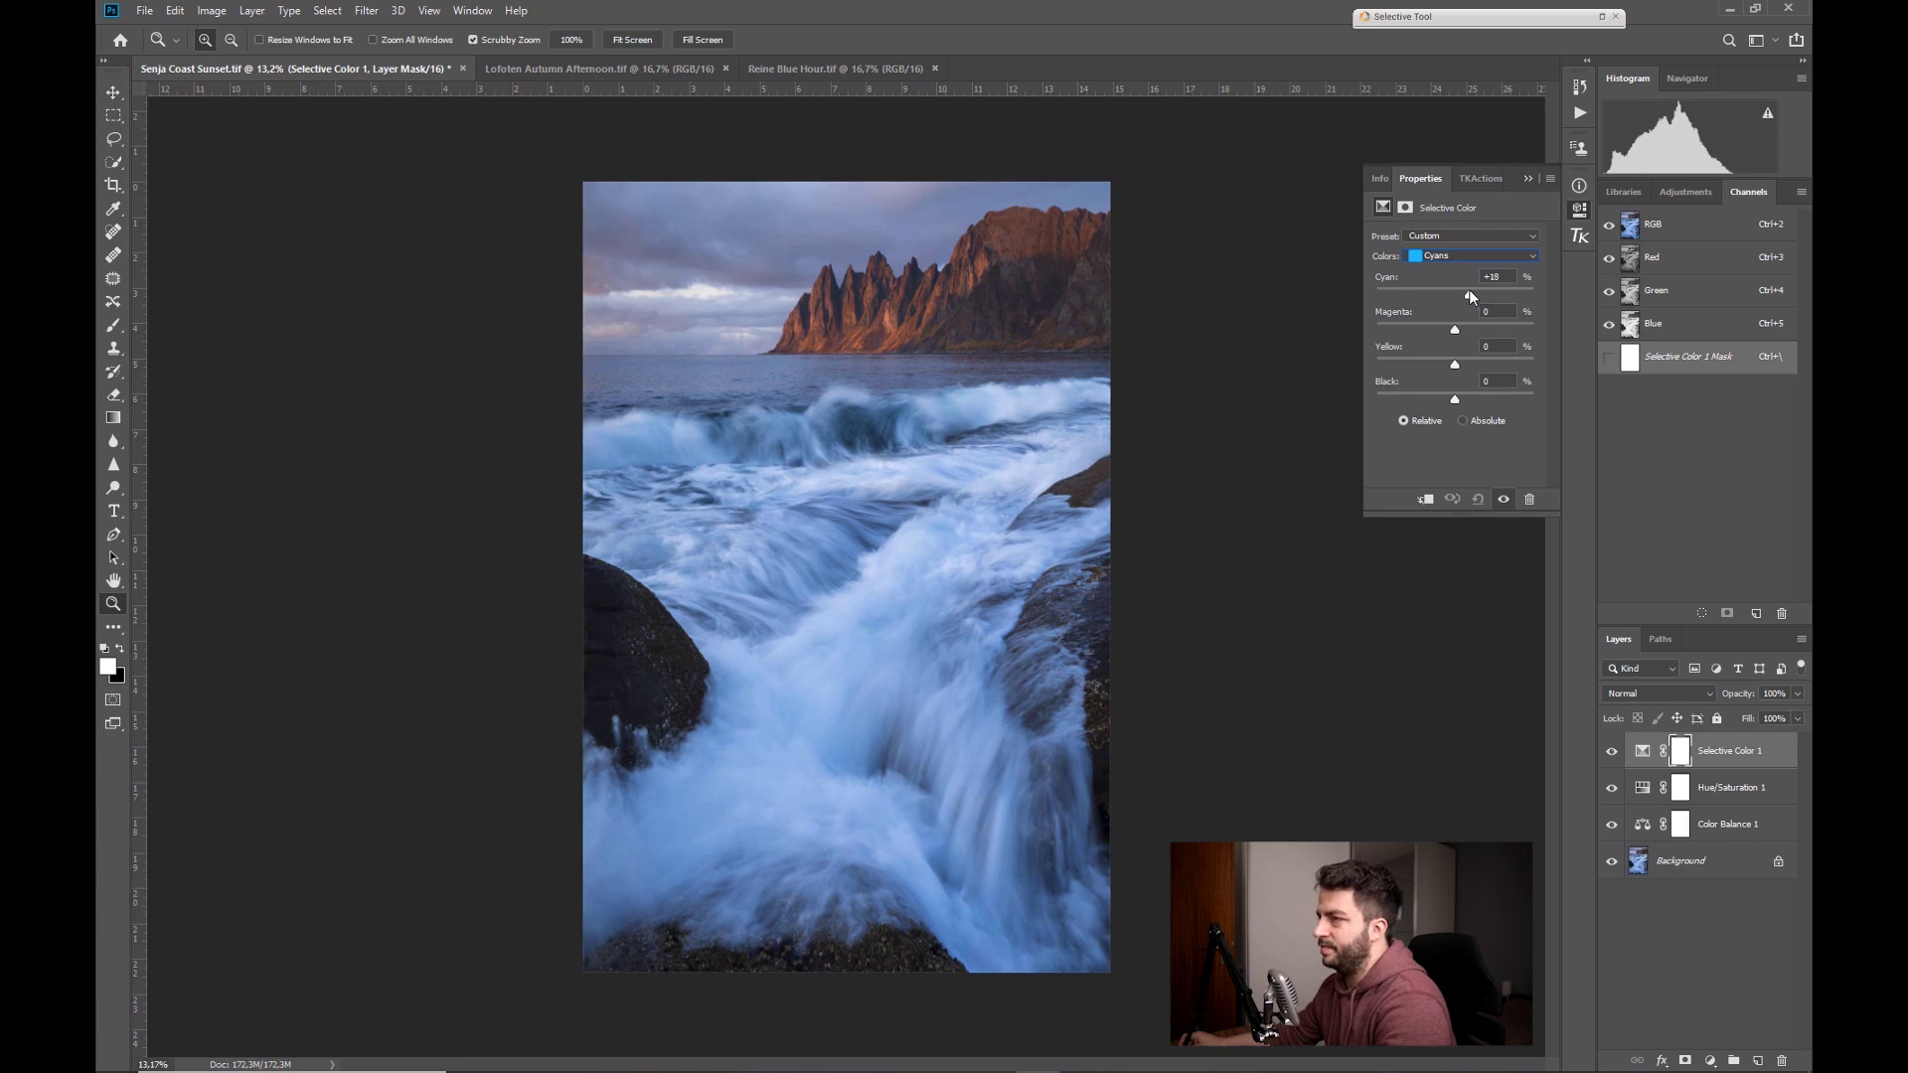
- Try cyan, magenta, yellow and black shifts on the Cyans of the Selective Color layer, resetting each value to 0
left_click_drag(1466, 294, 1464, 295)
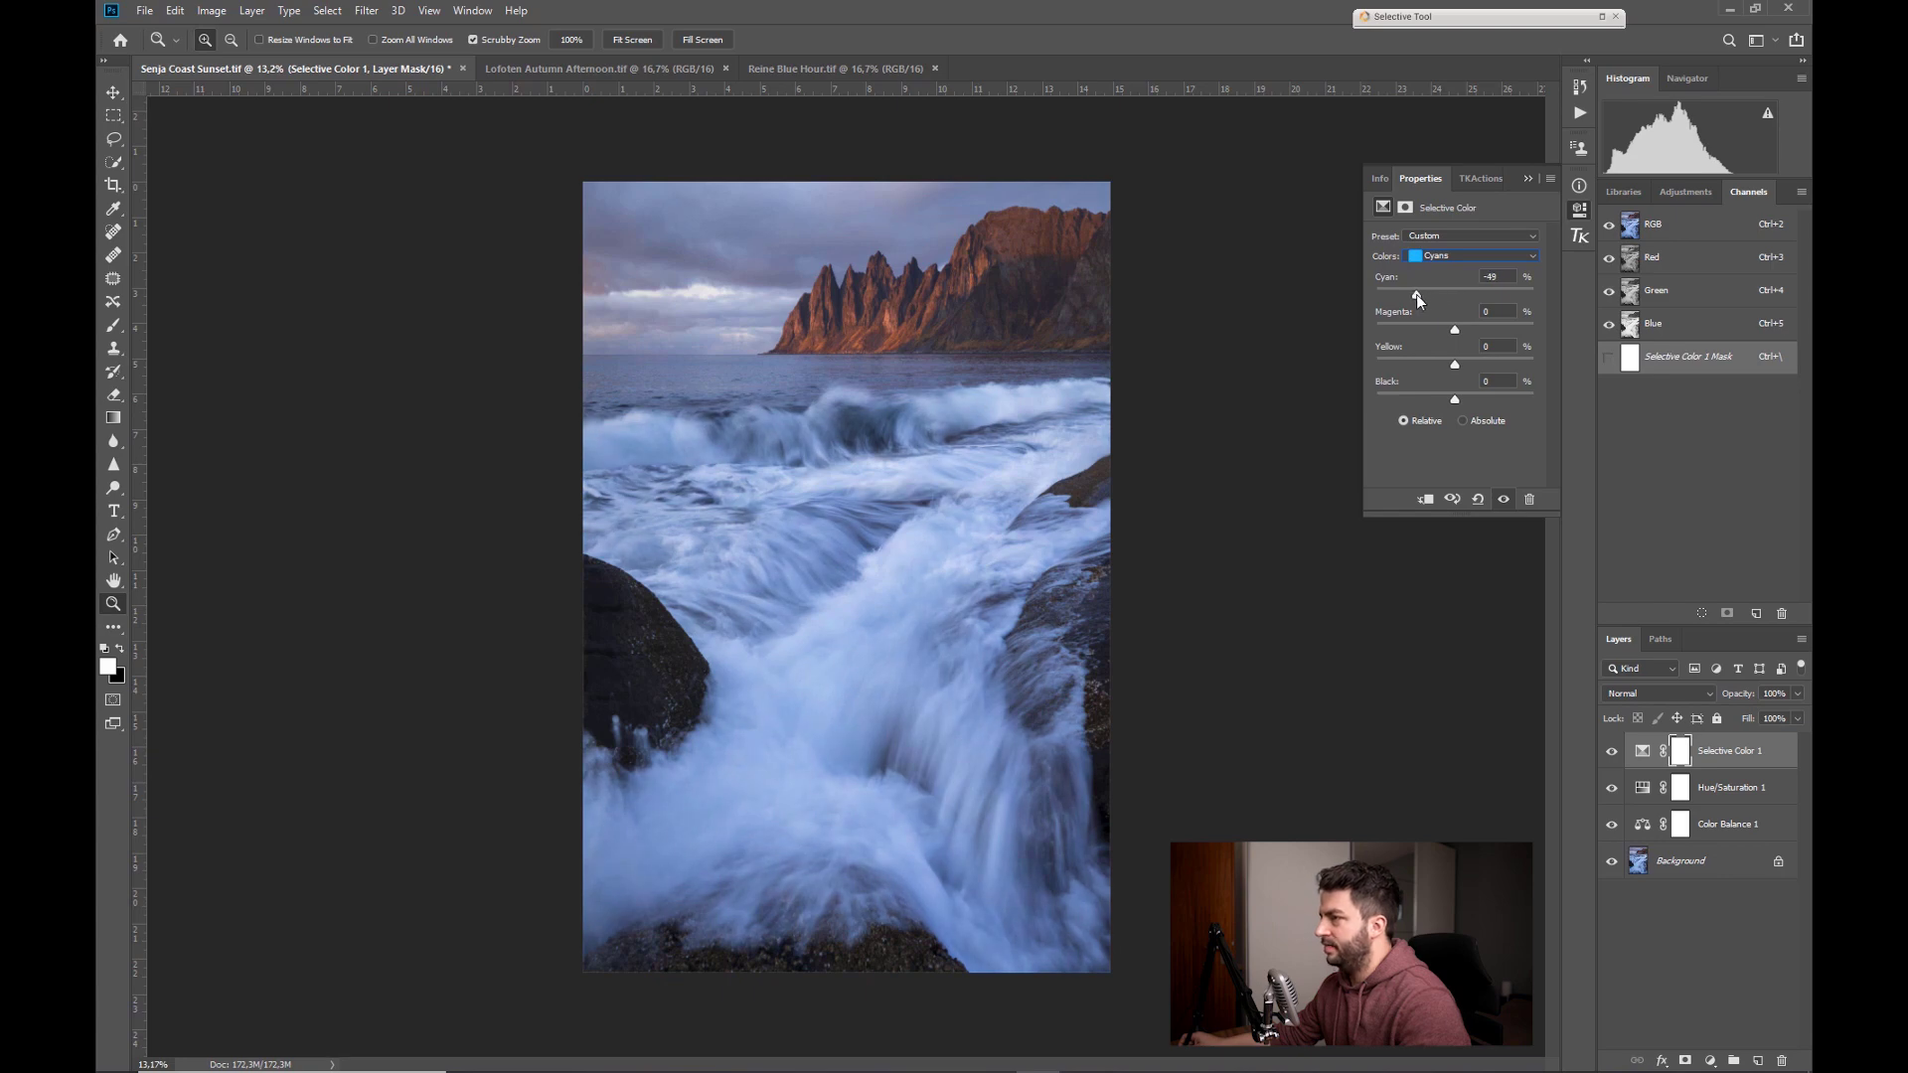
left_click_drag(1434, 298, 1432, 293)
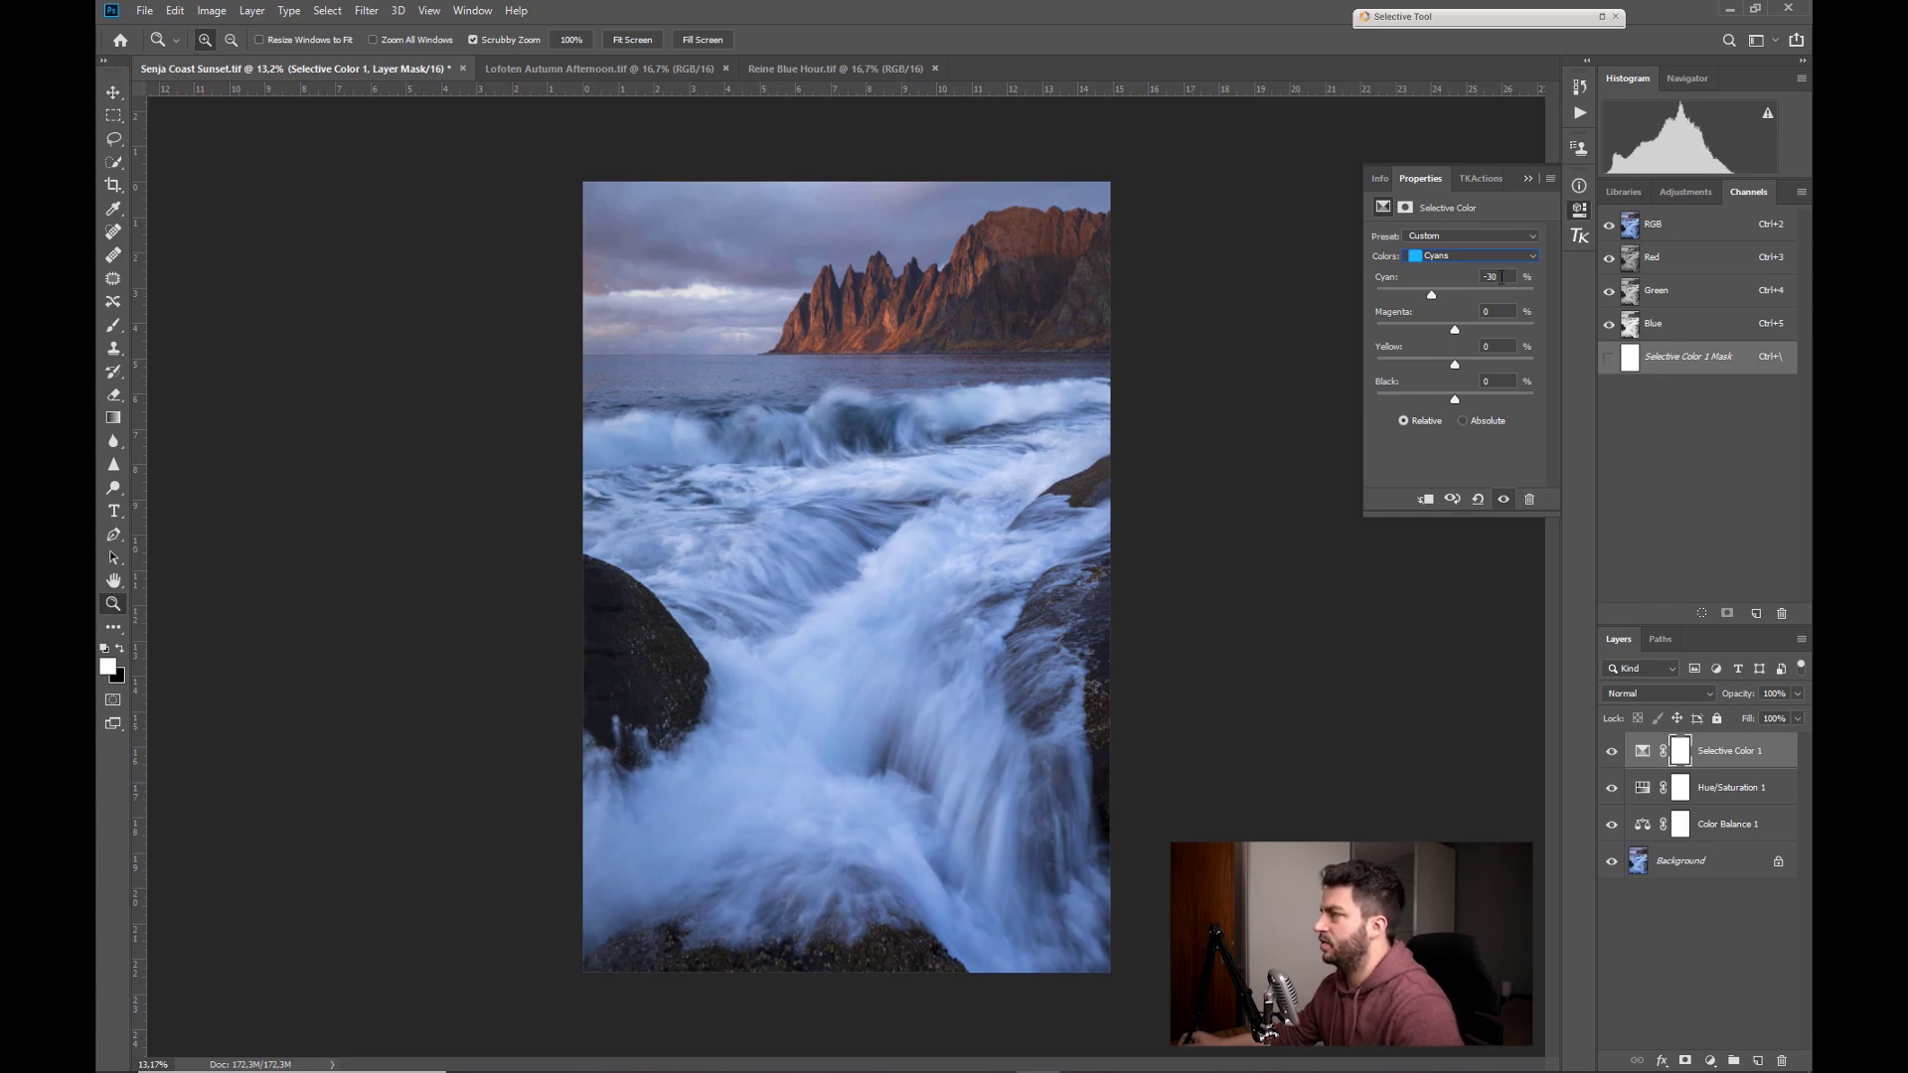
type("0")
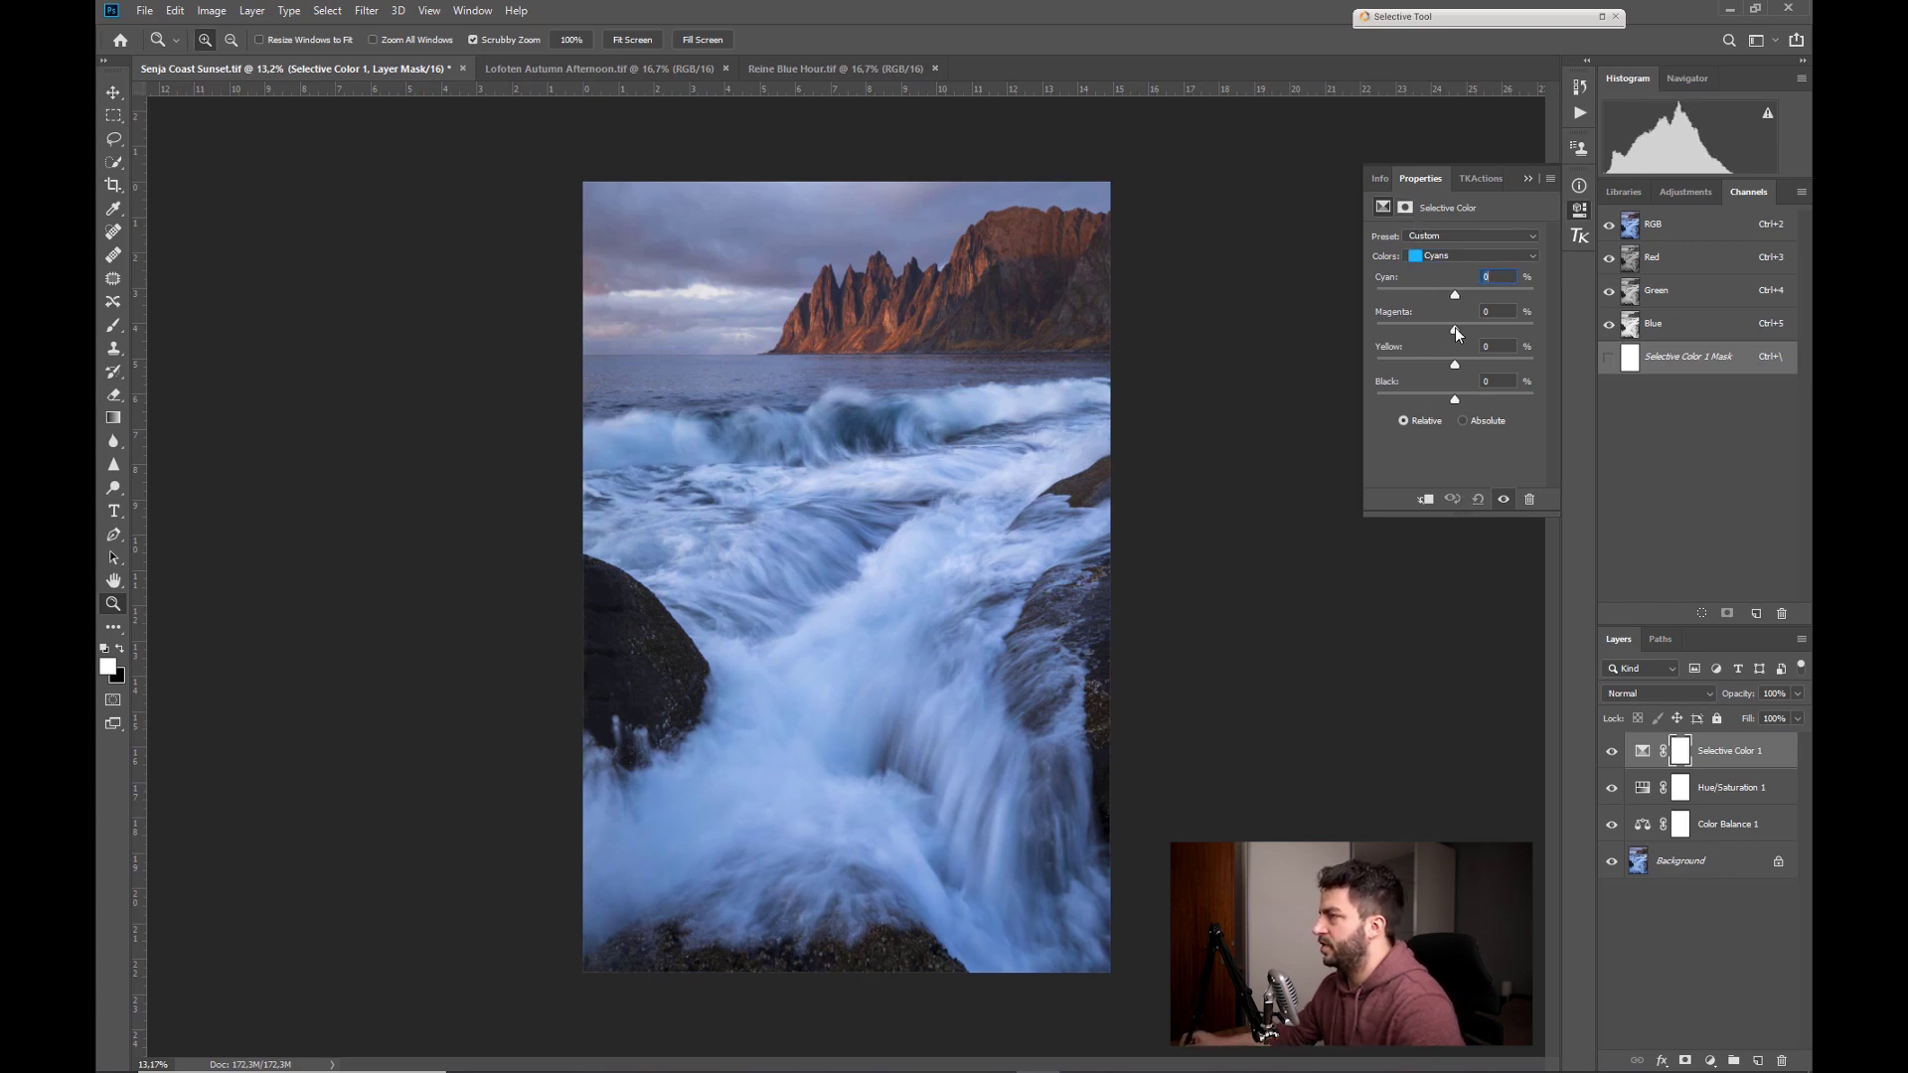
left_click_drag(1455, 329, 1417, 329)
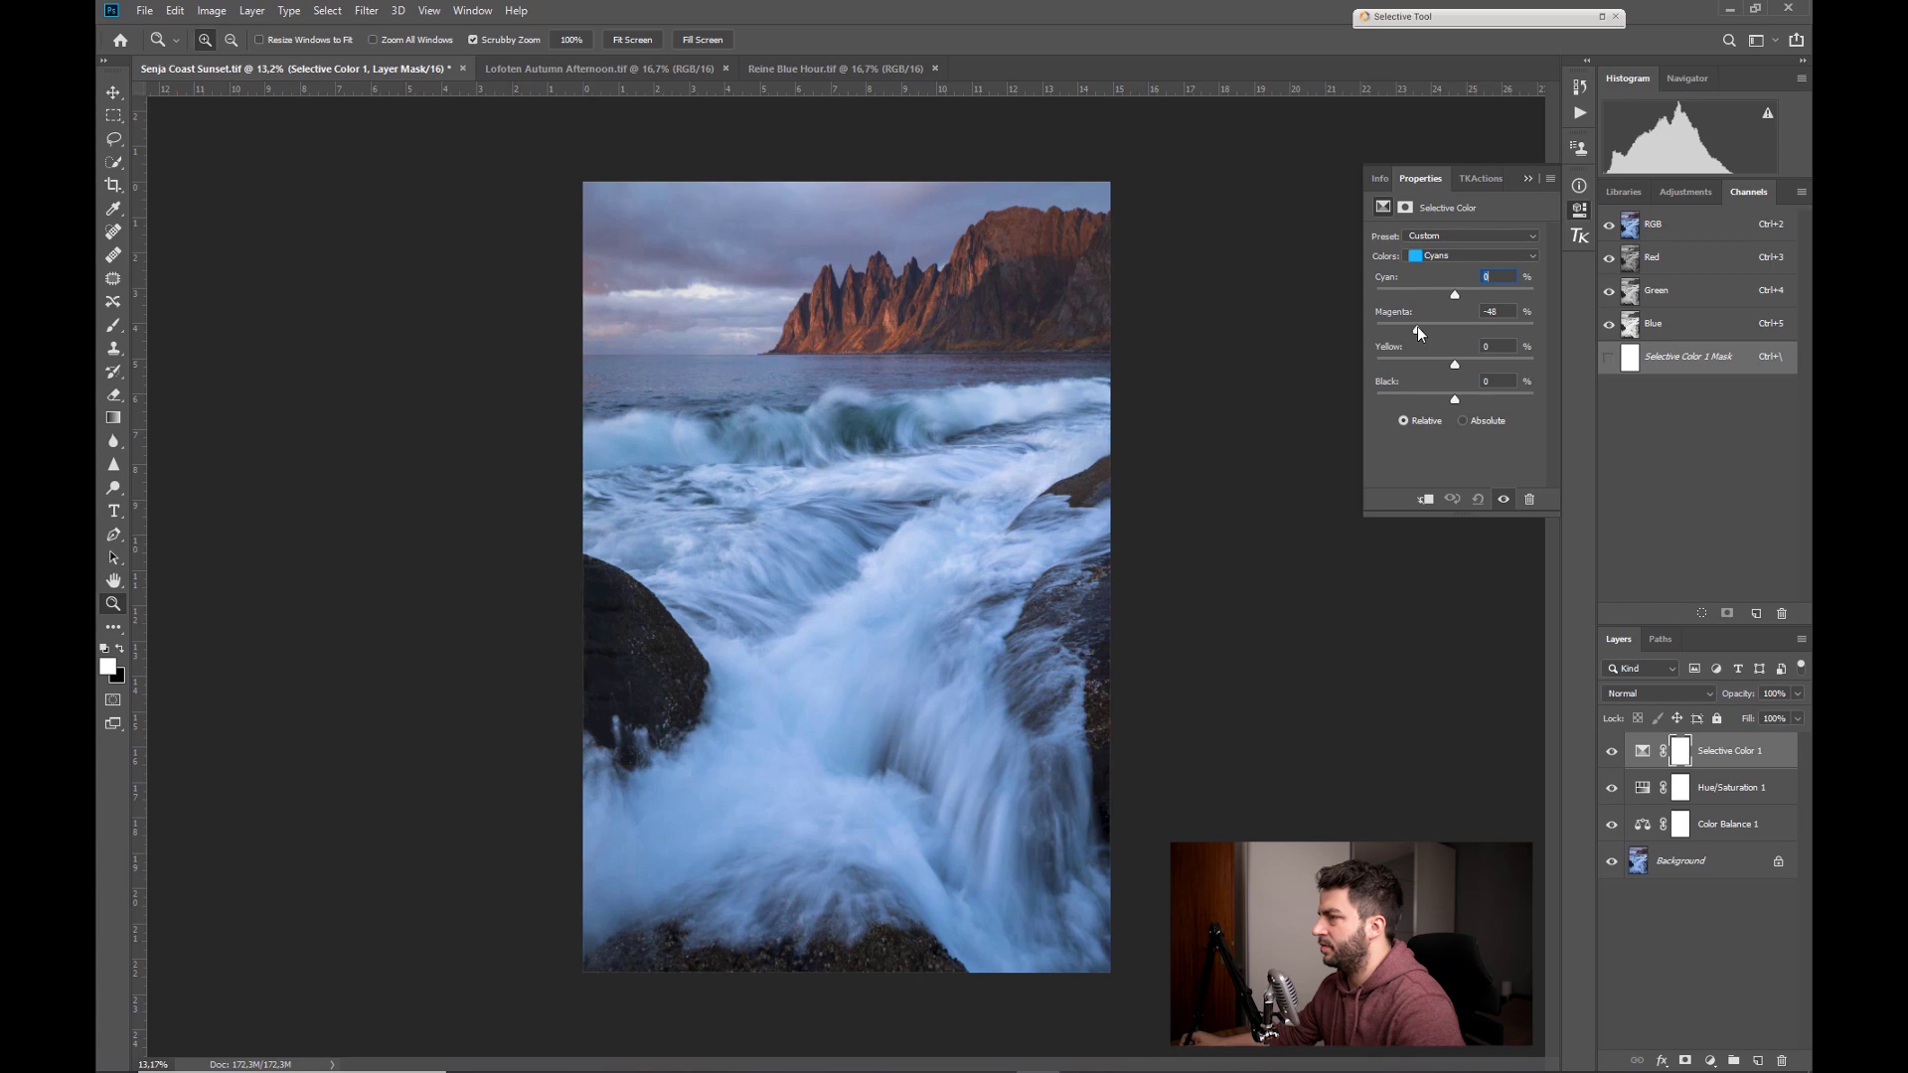
left_click_drag(1492, 331, 1455, 331)
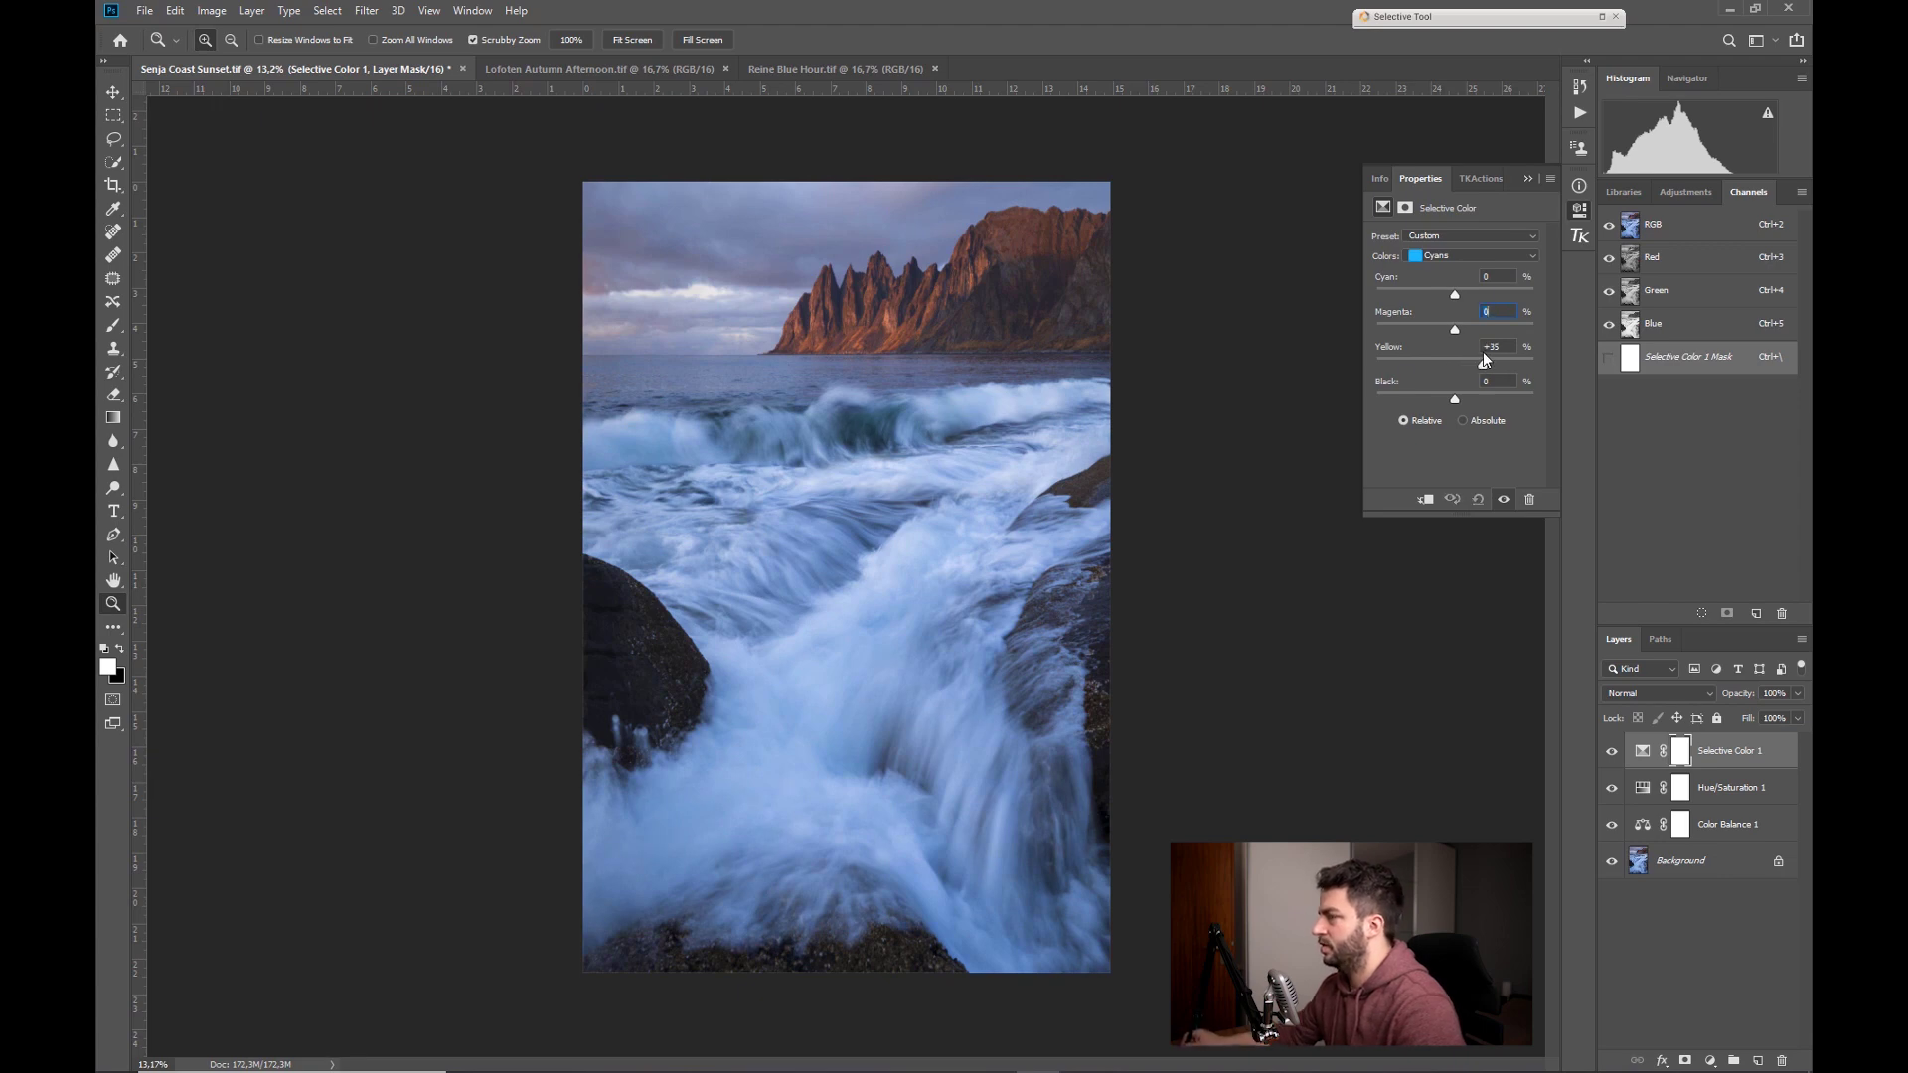
left_click_drag(1463, 351, 1439, 396)
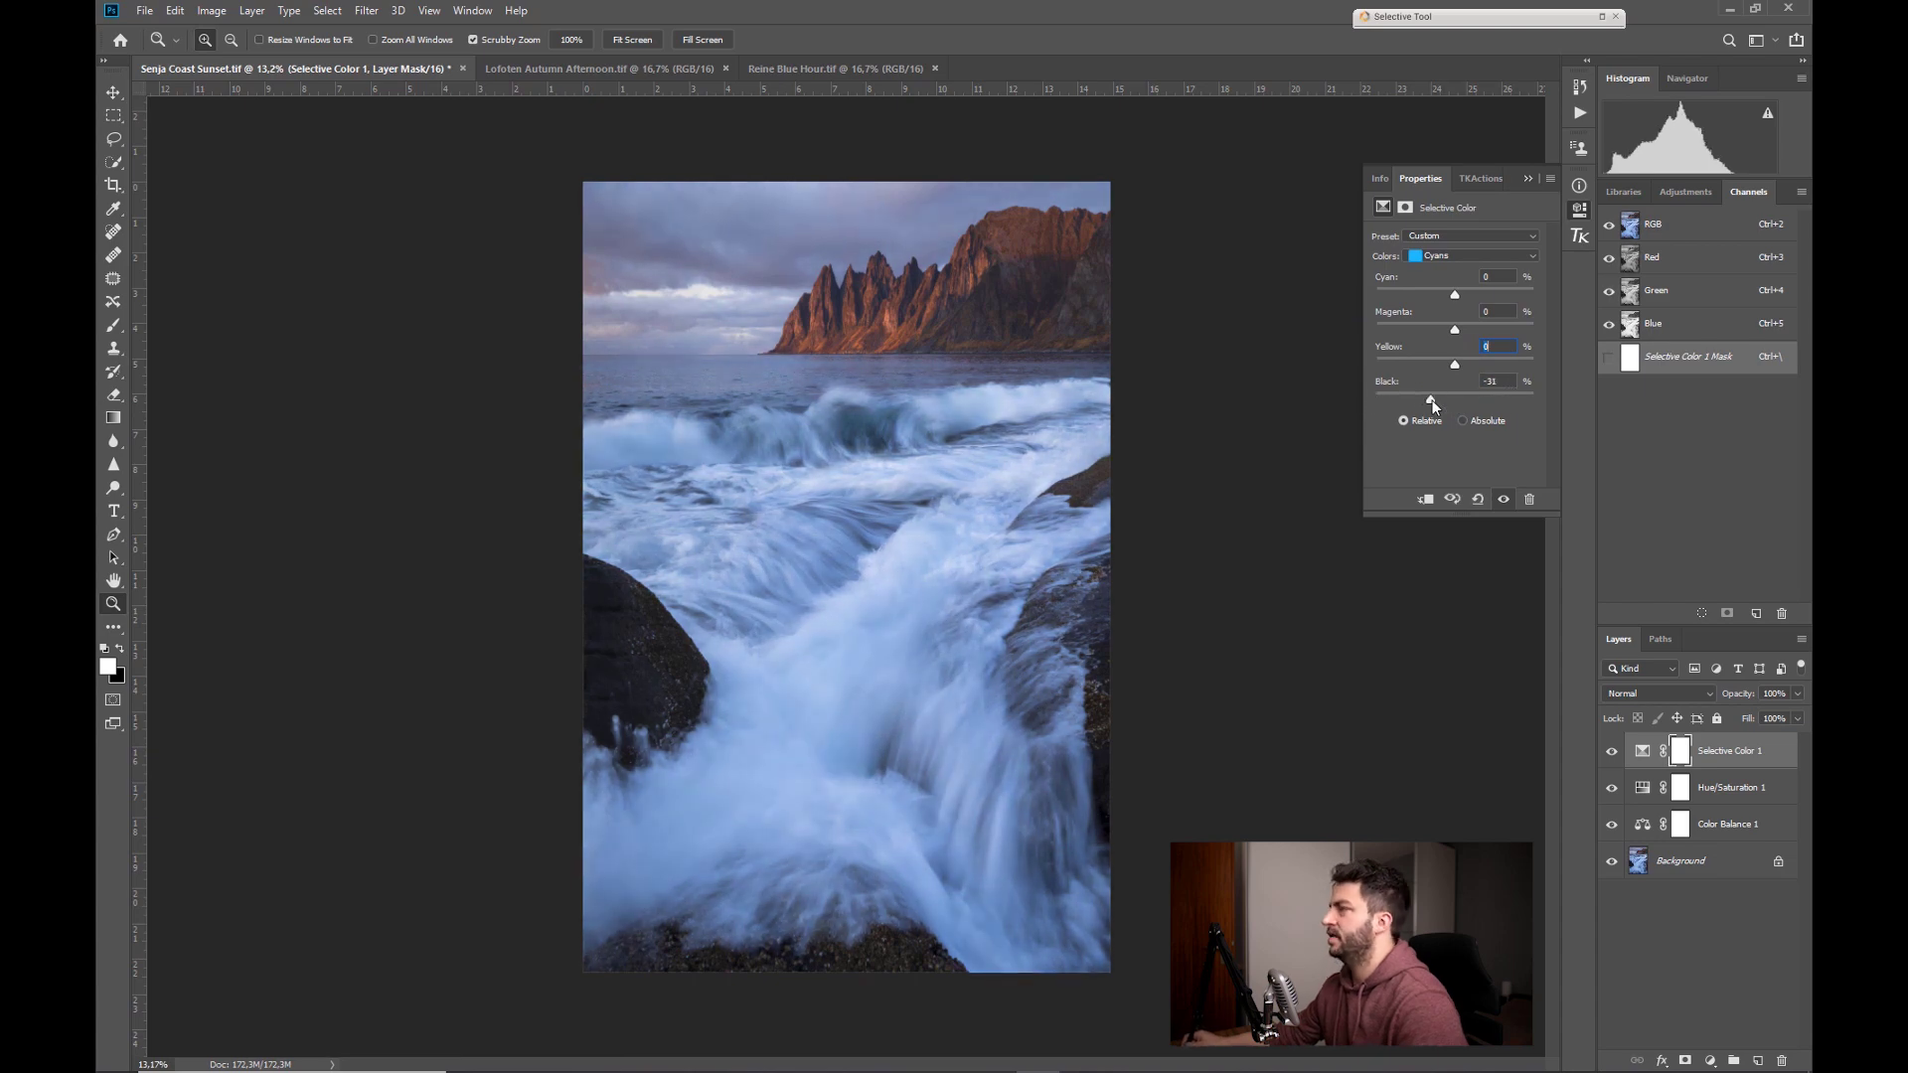
type("0")
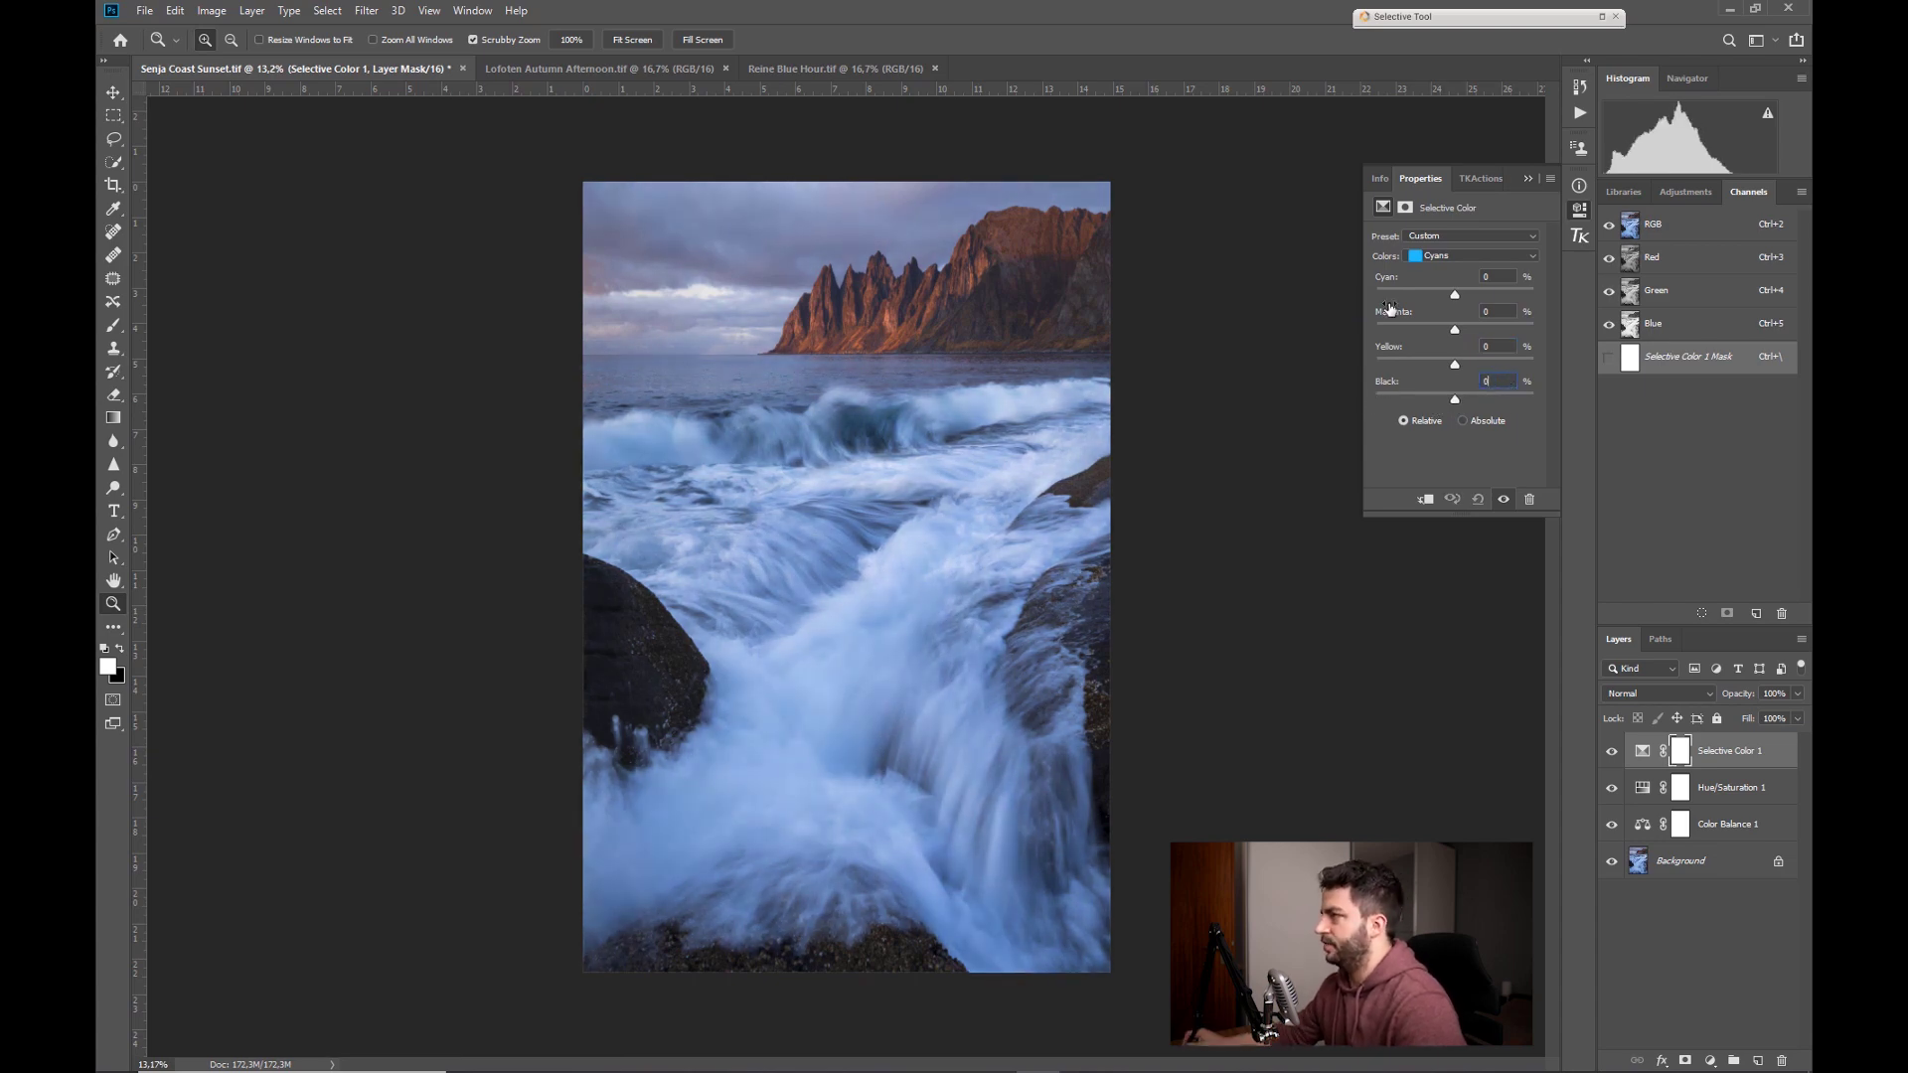
left_click(1447, 257)
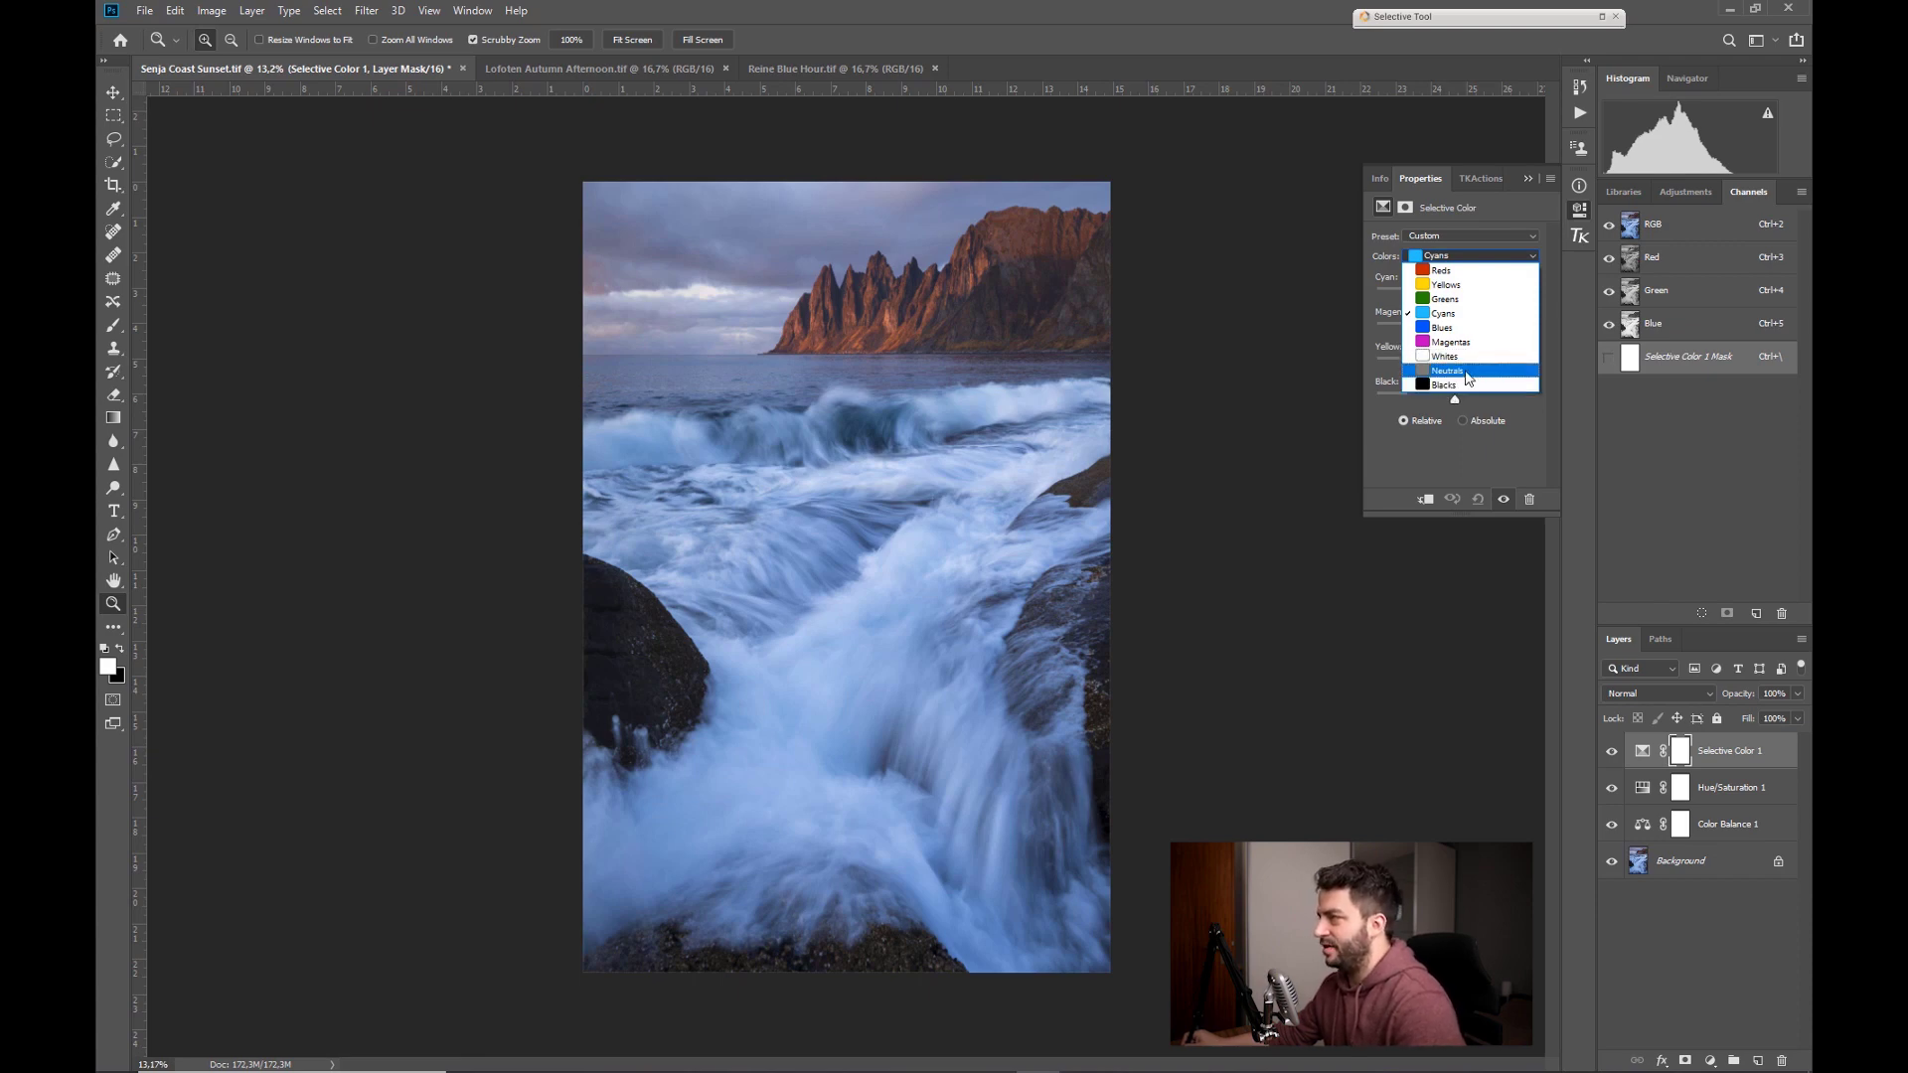
left_click(1453, 450)
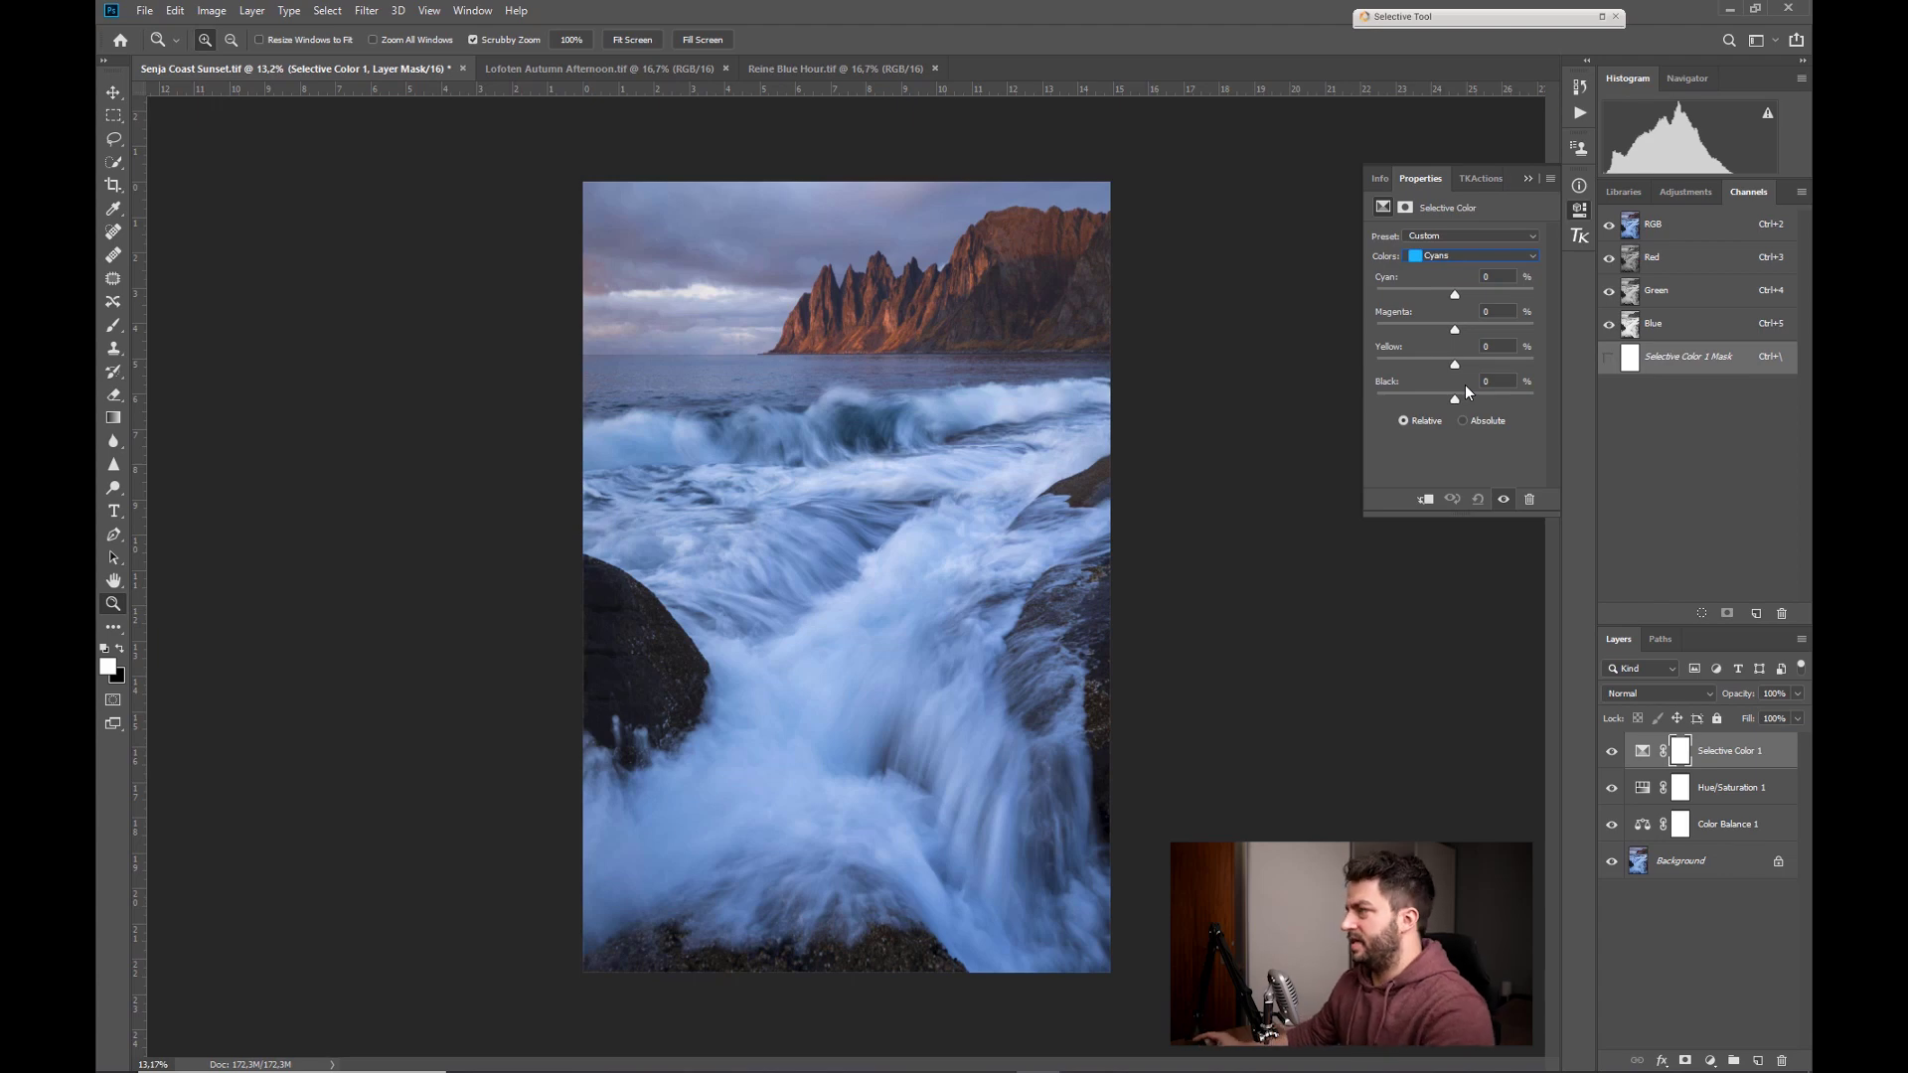
left_click(1529, 179)
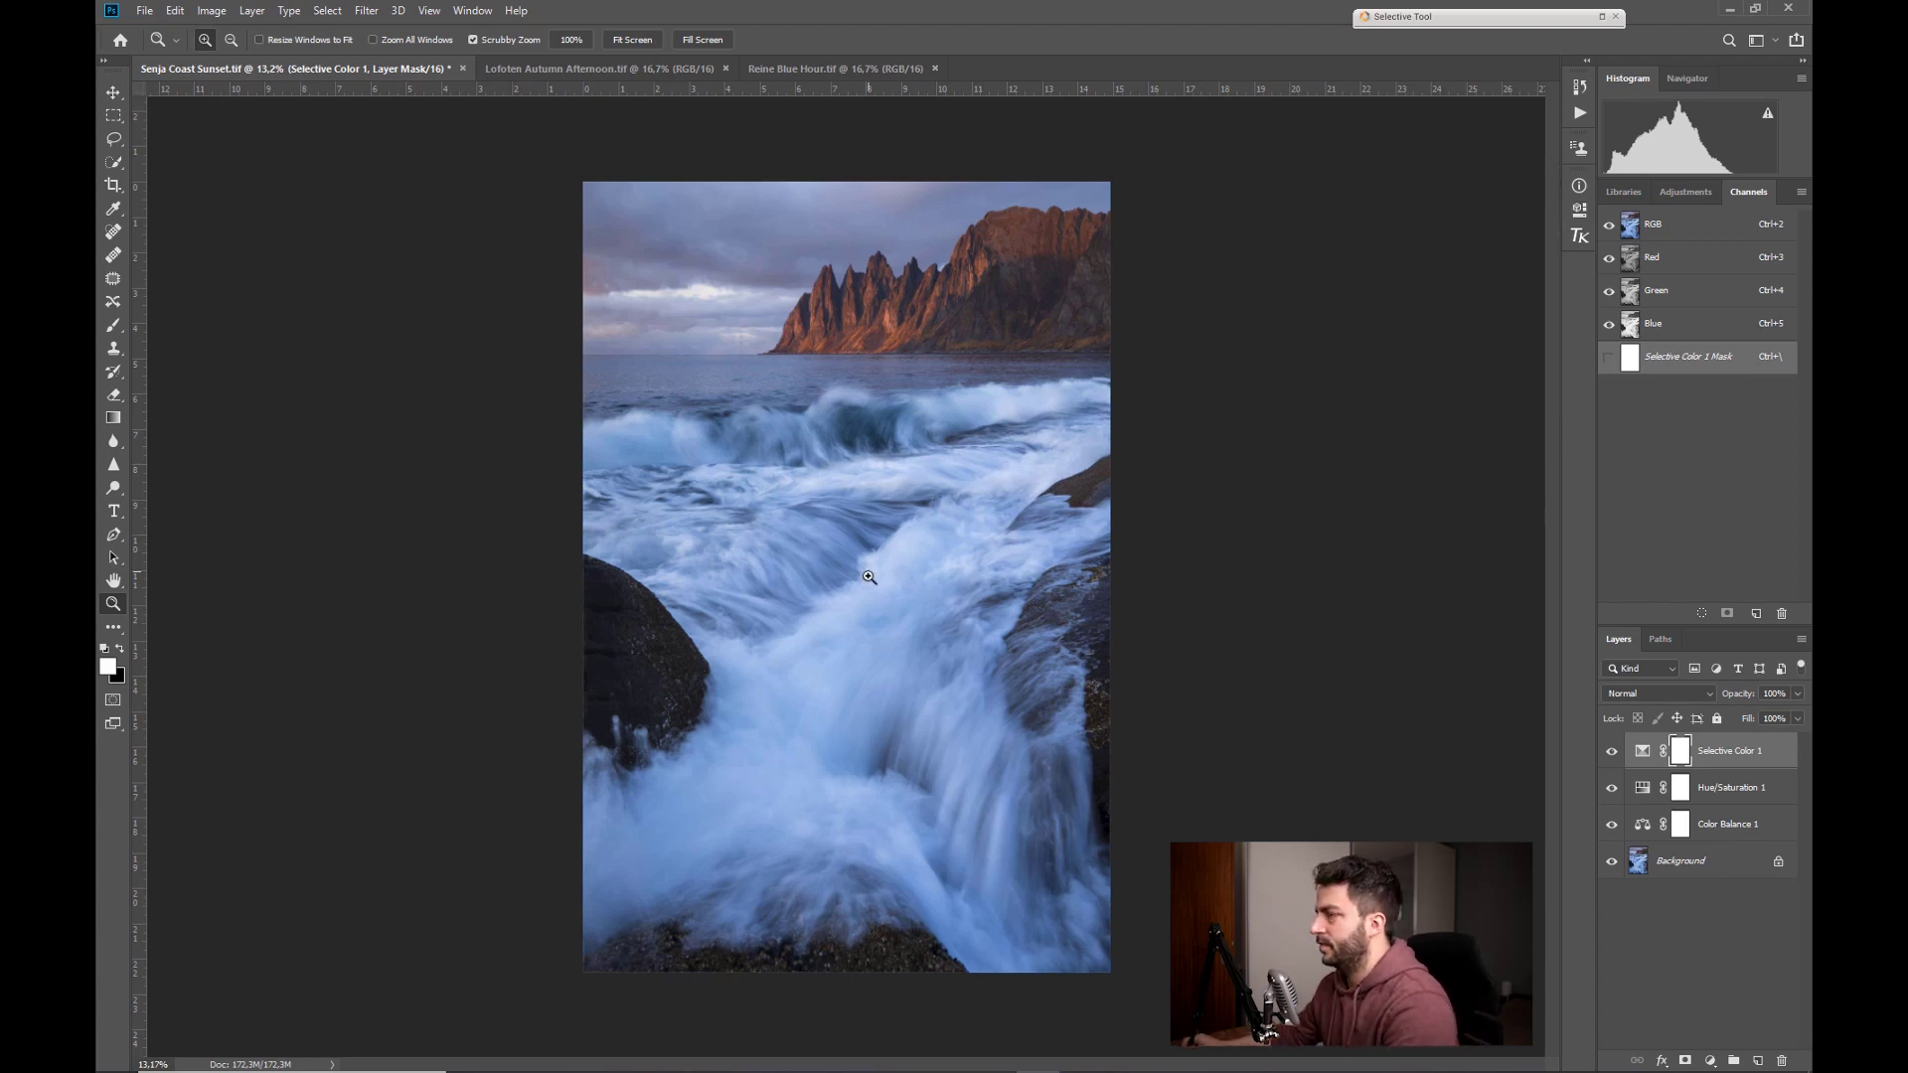
- Compare the photo's brightness in the individual Red, Green and Blue channels
mouse_move(870, 579)
left_mouse_down()
mouse_move(844, 581)
mouse_move(866, 578)
left_mouse_up()
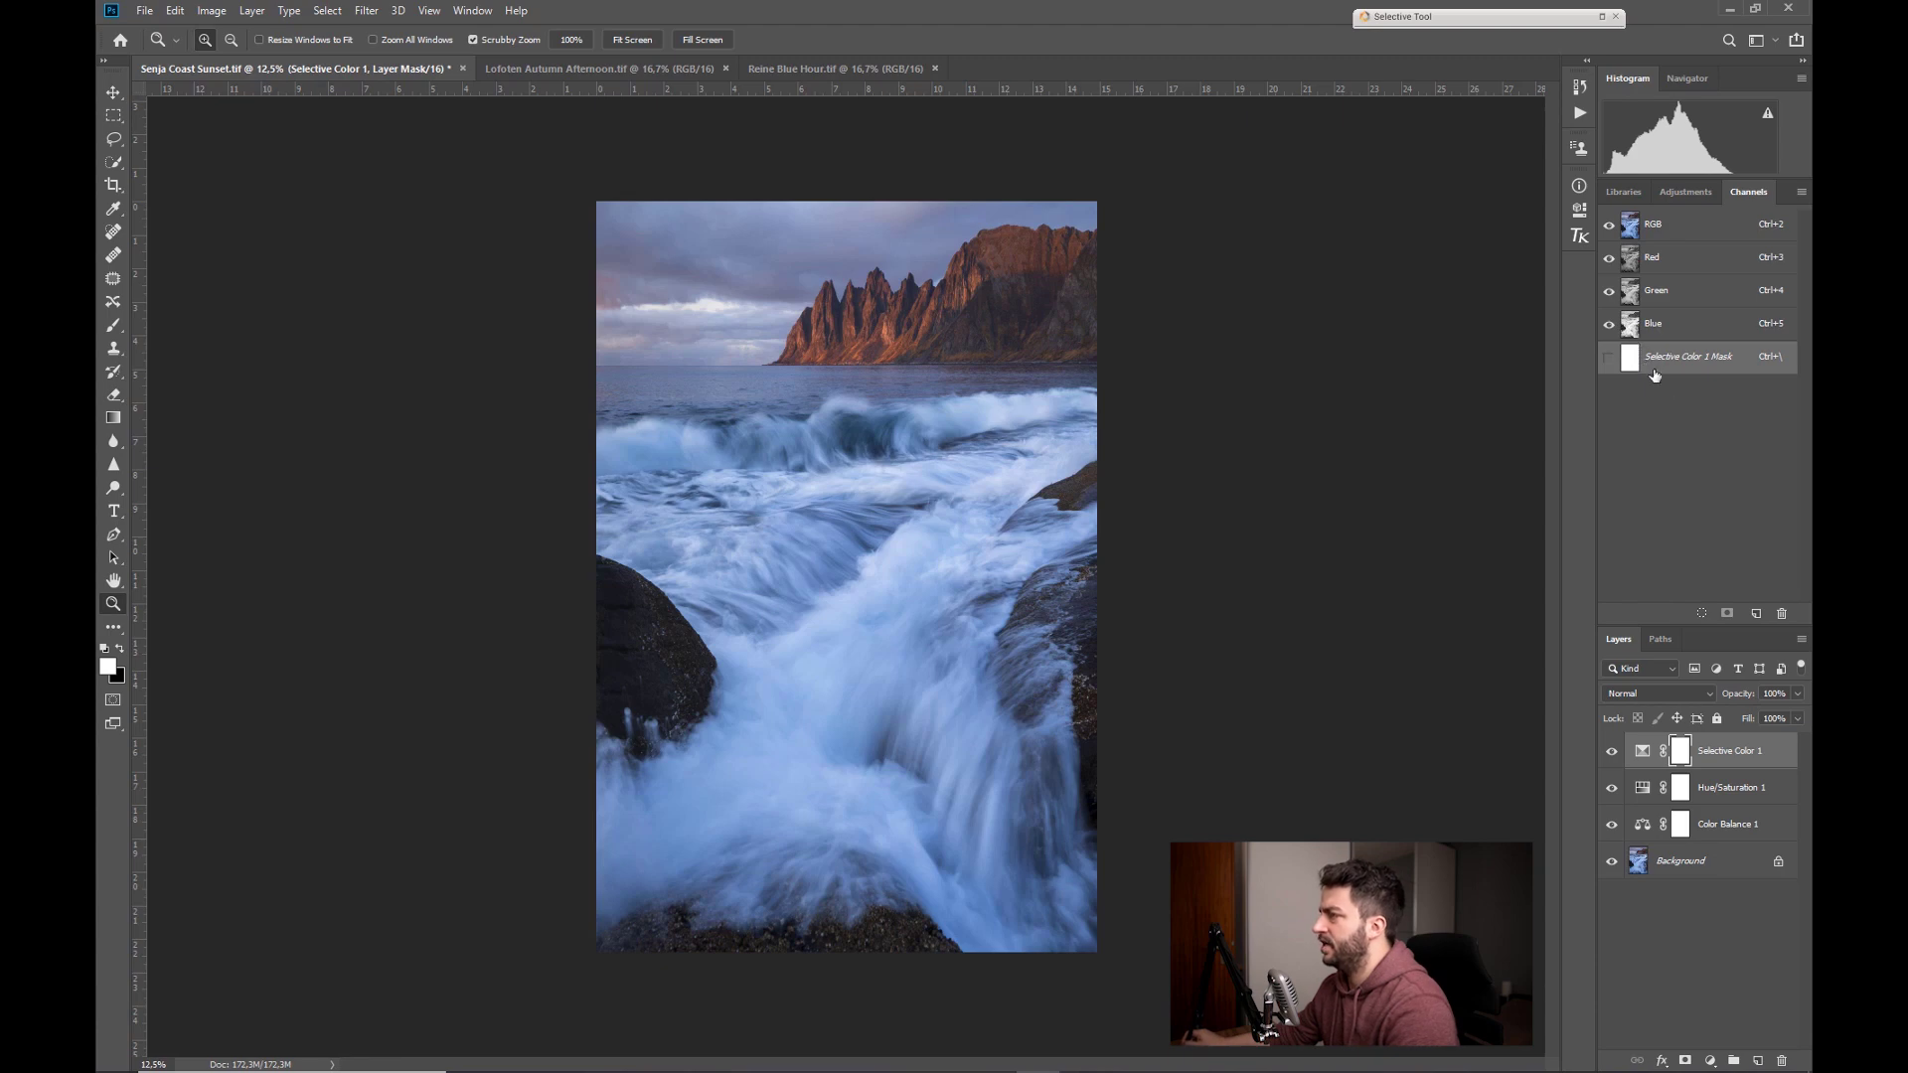
left_click(1636, 237)
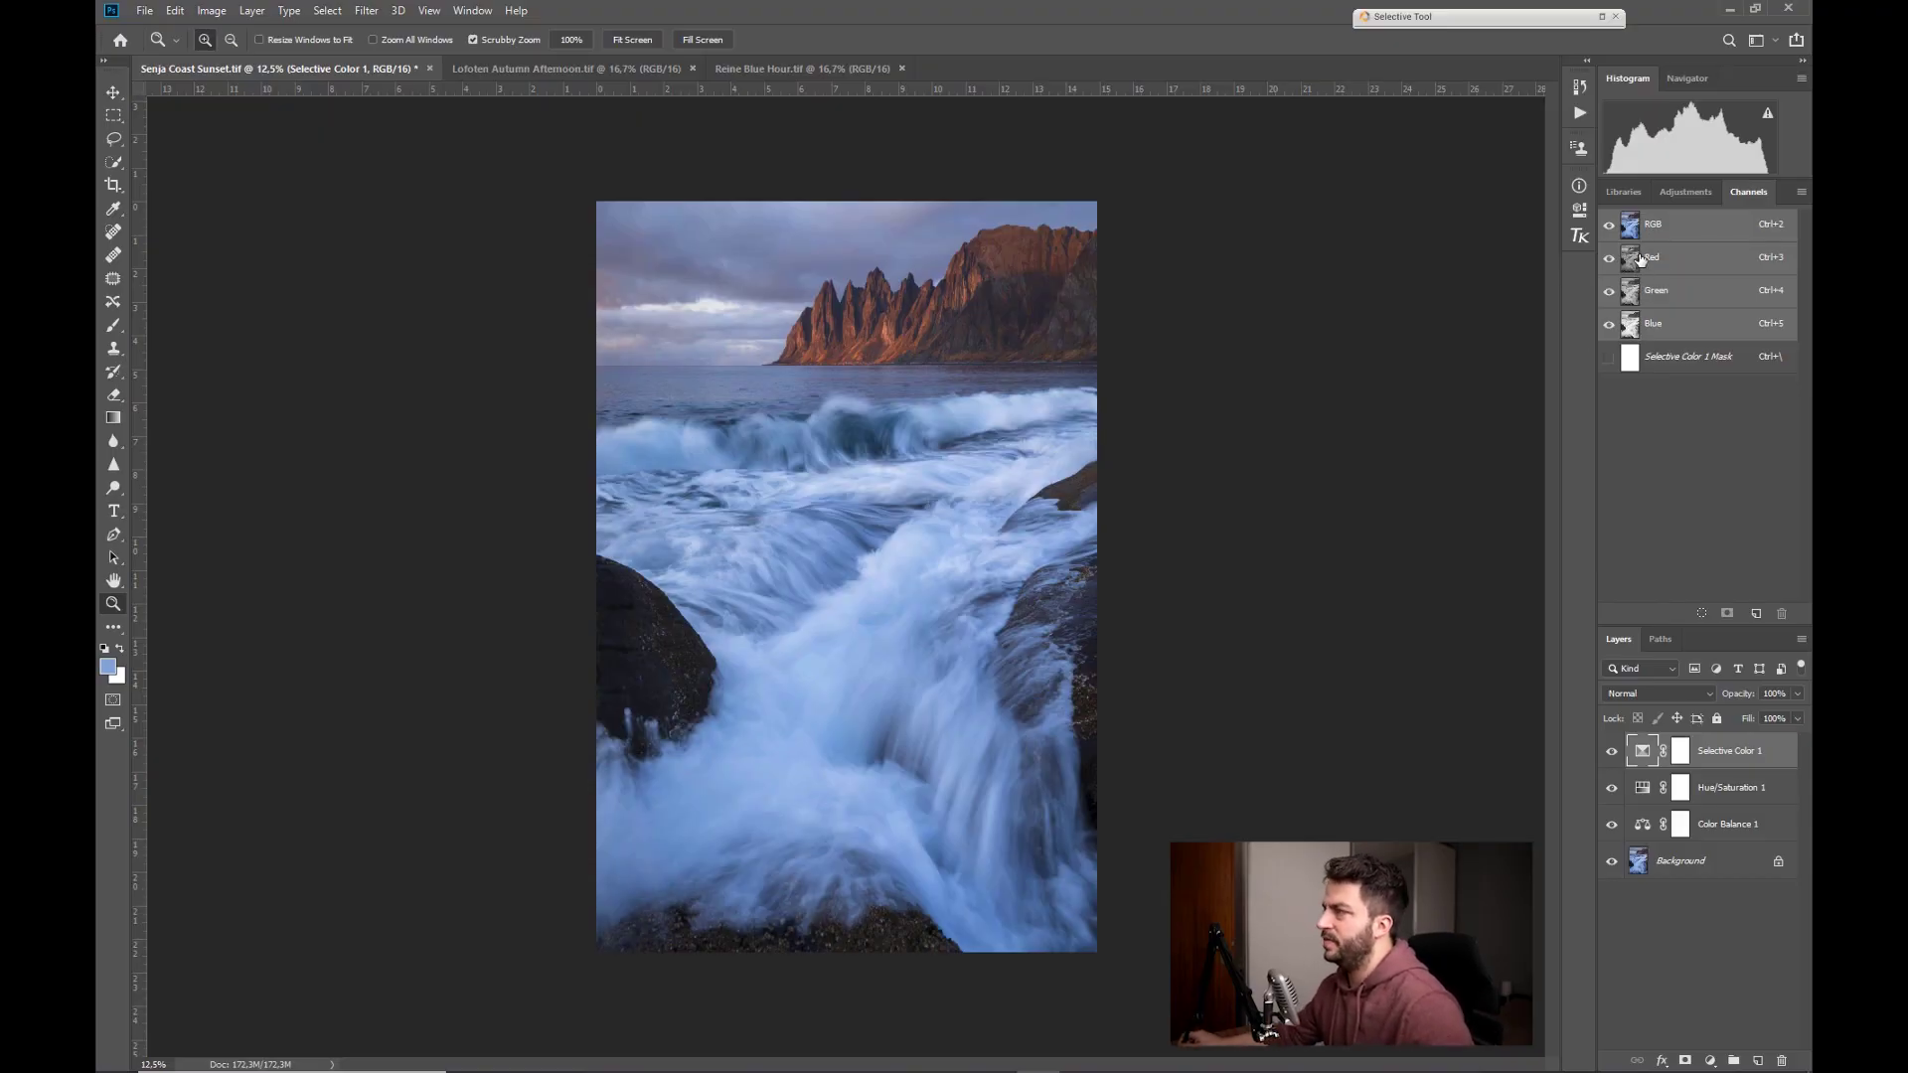
left_click(1632, 264)
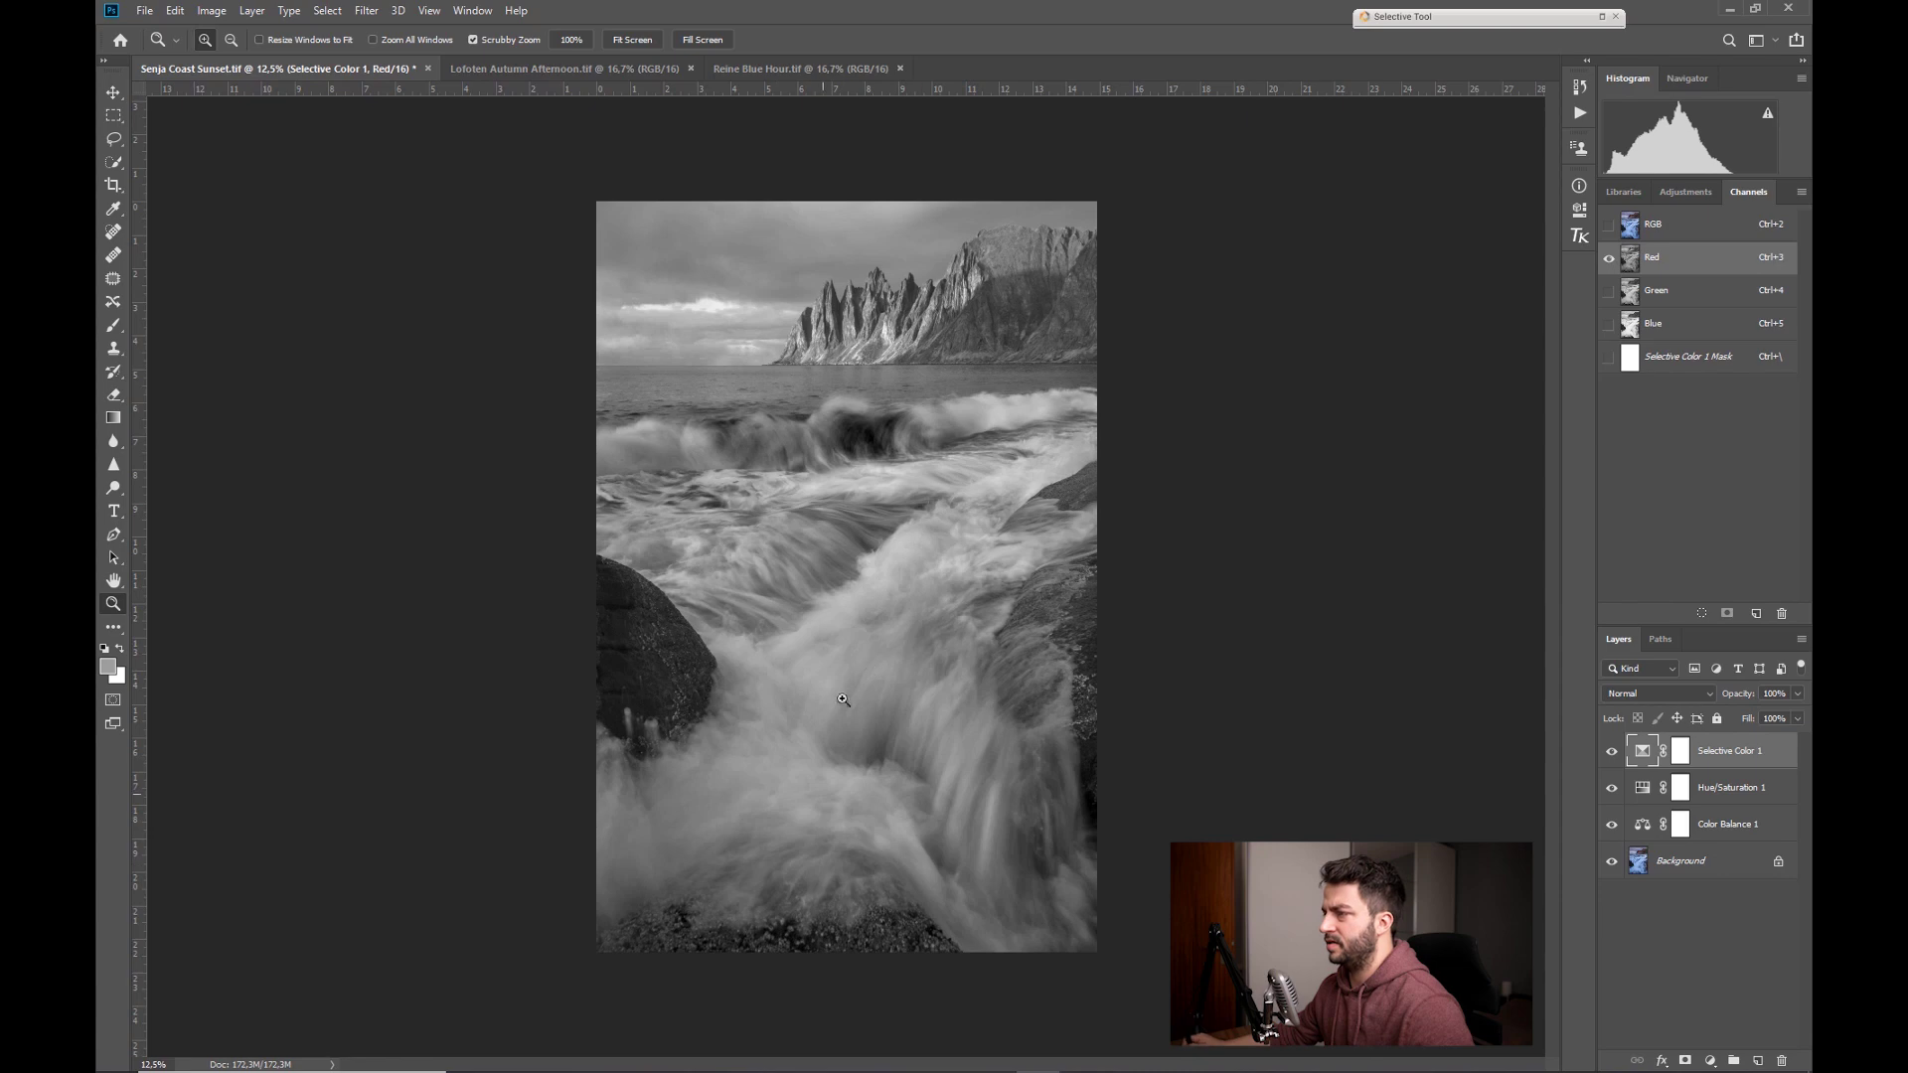
left_click(1639, 291)
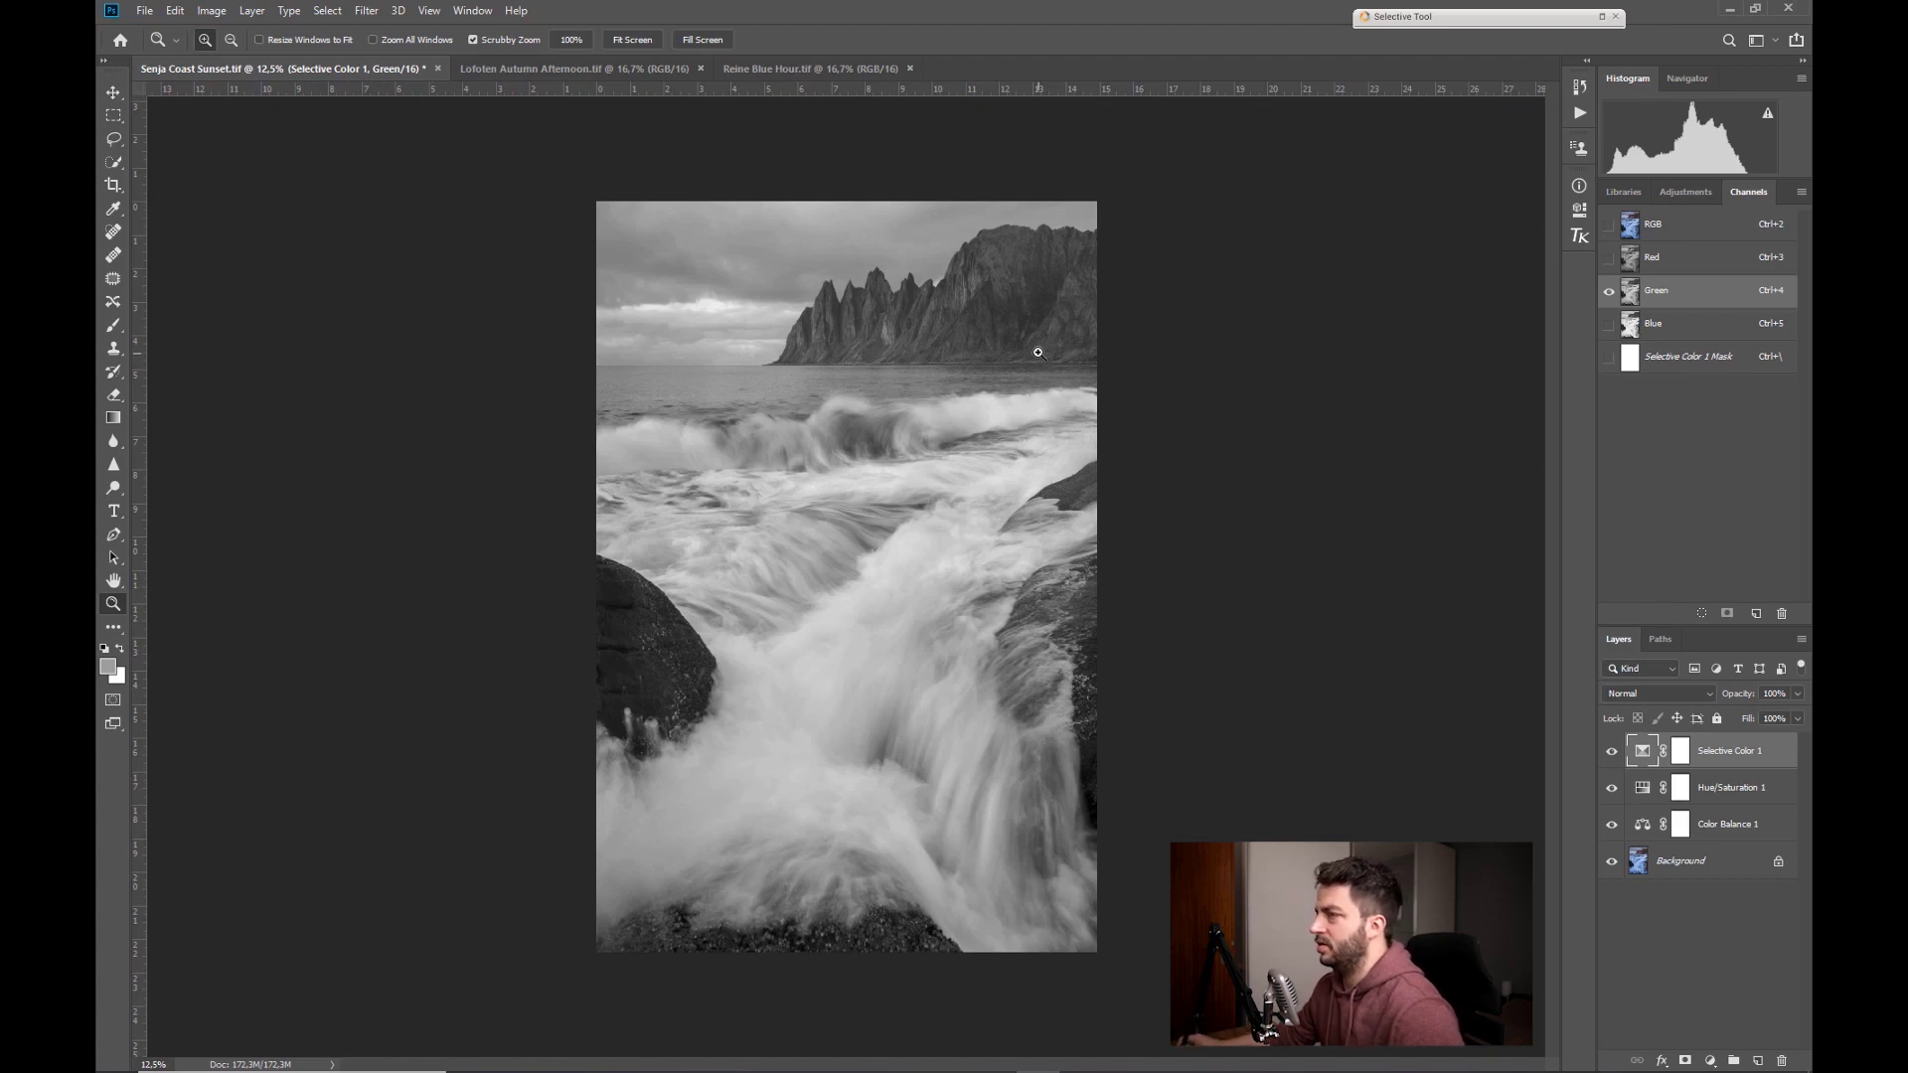
left_click(1638, 324)
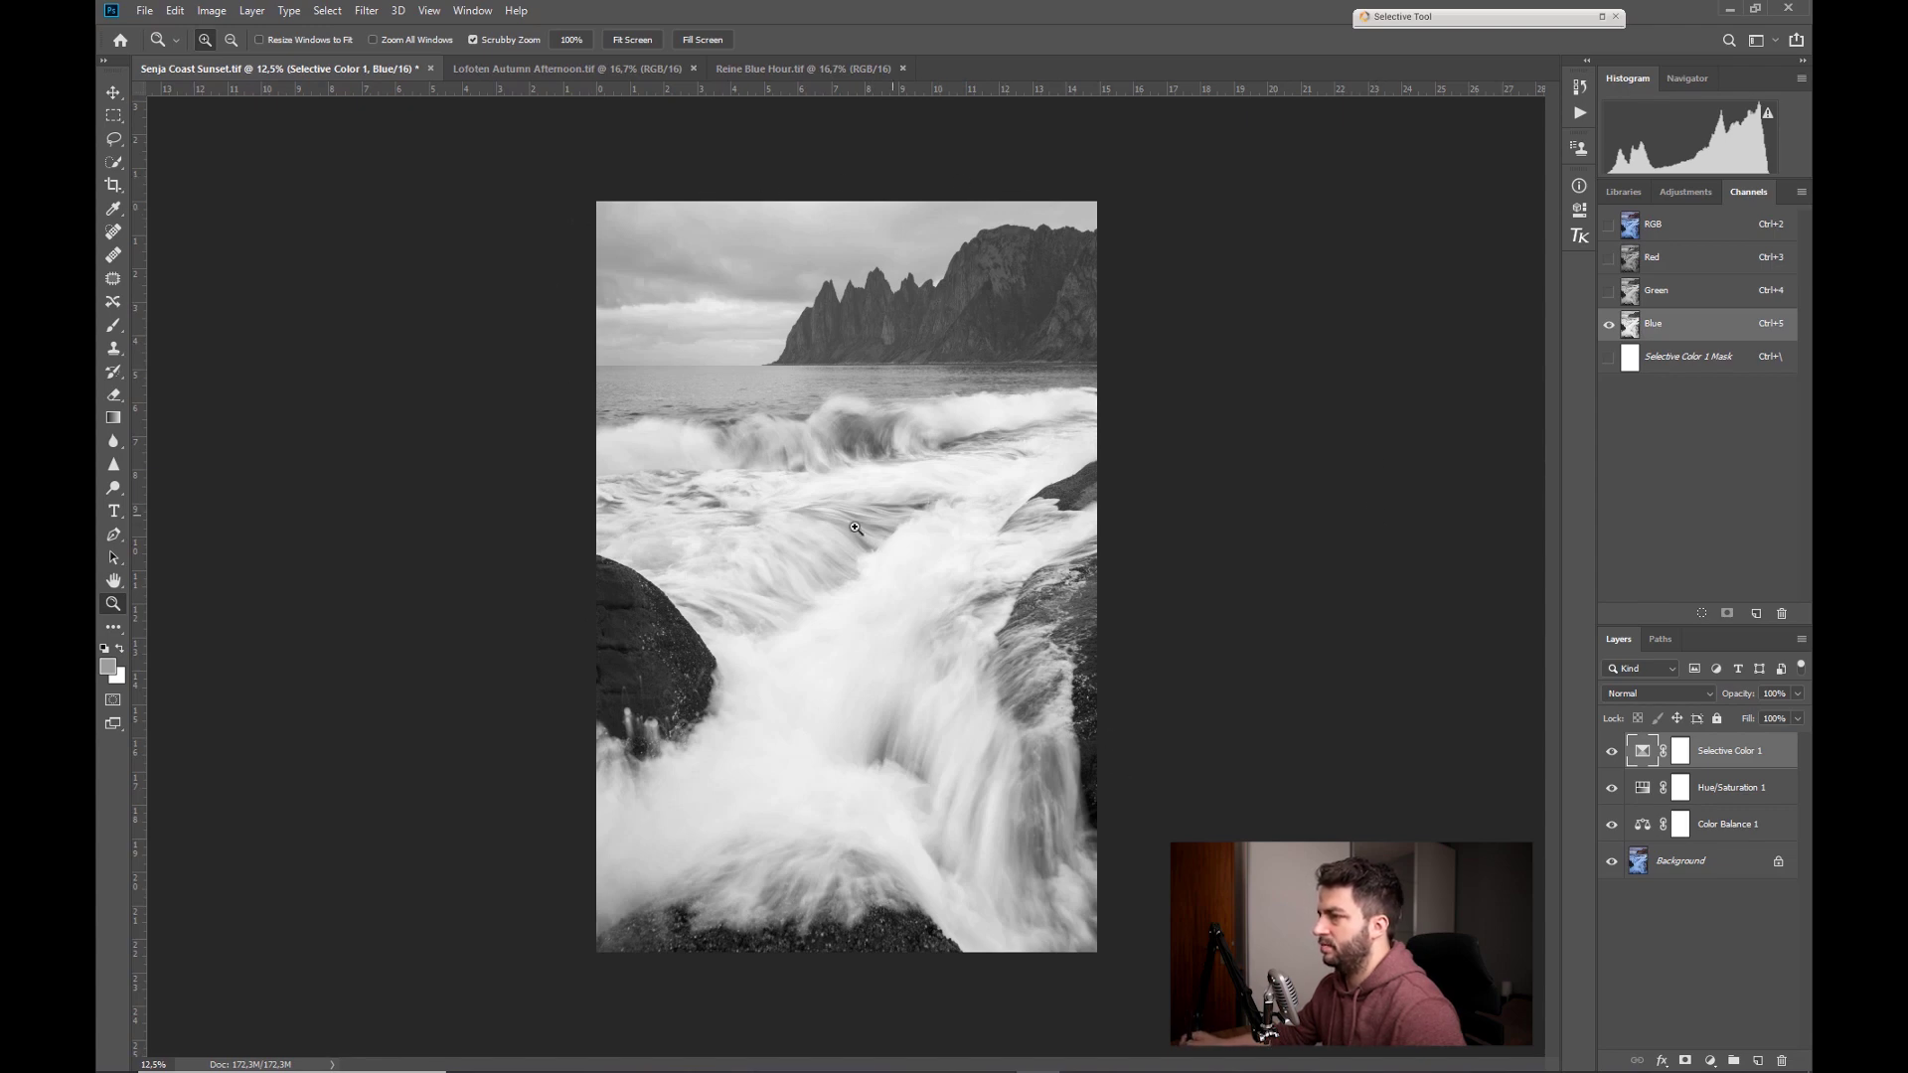
- Load the Blue channel as a selection, add a Color Balance adjustment layer masked by it, and return to the RGB view
left_click(1631, 326, "ctrl")
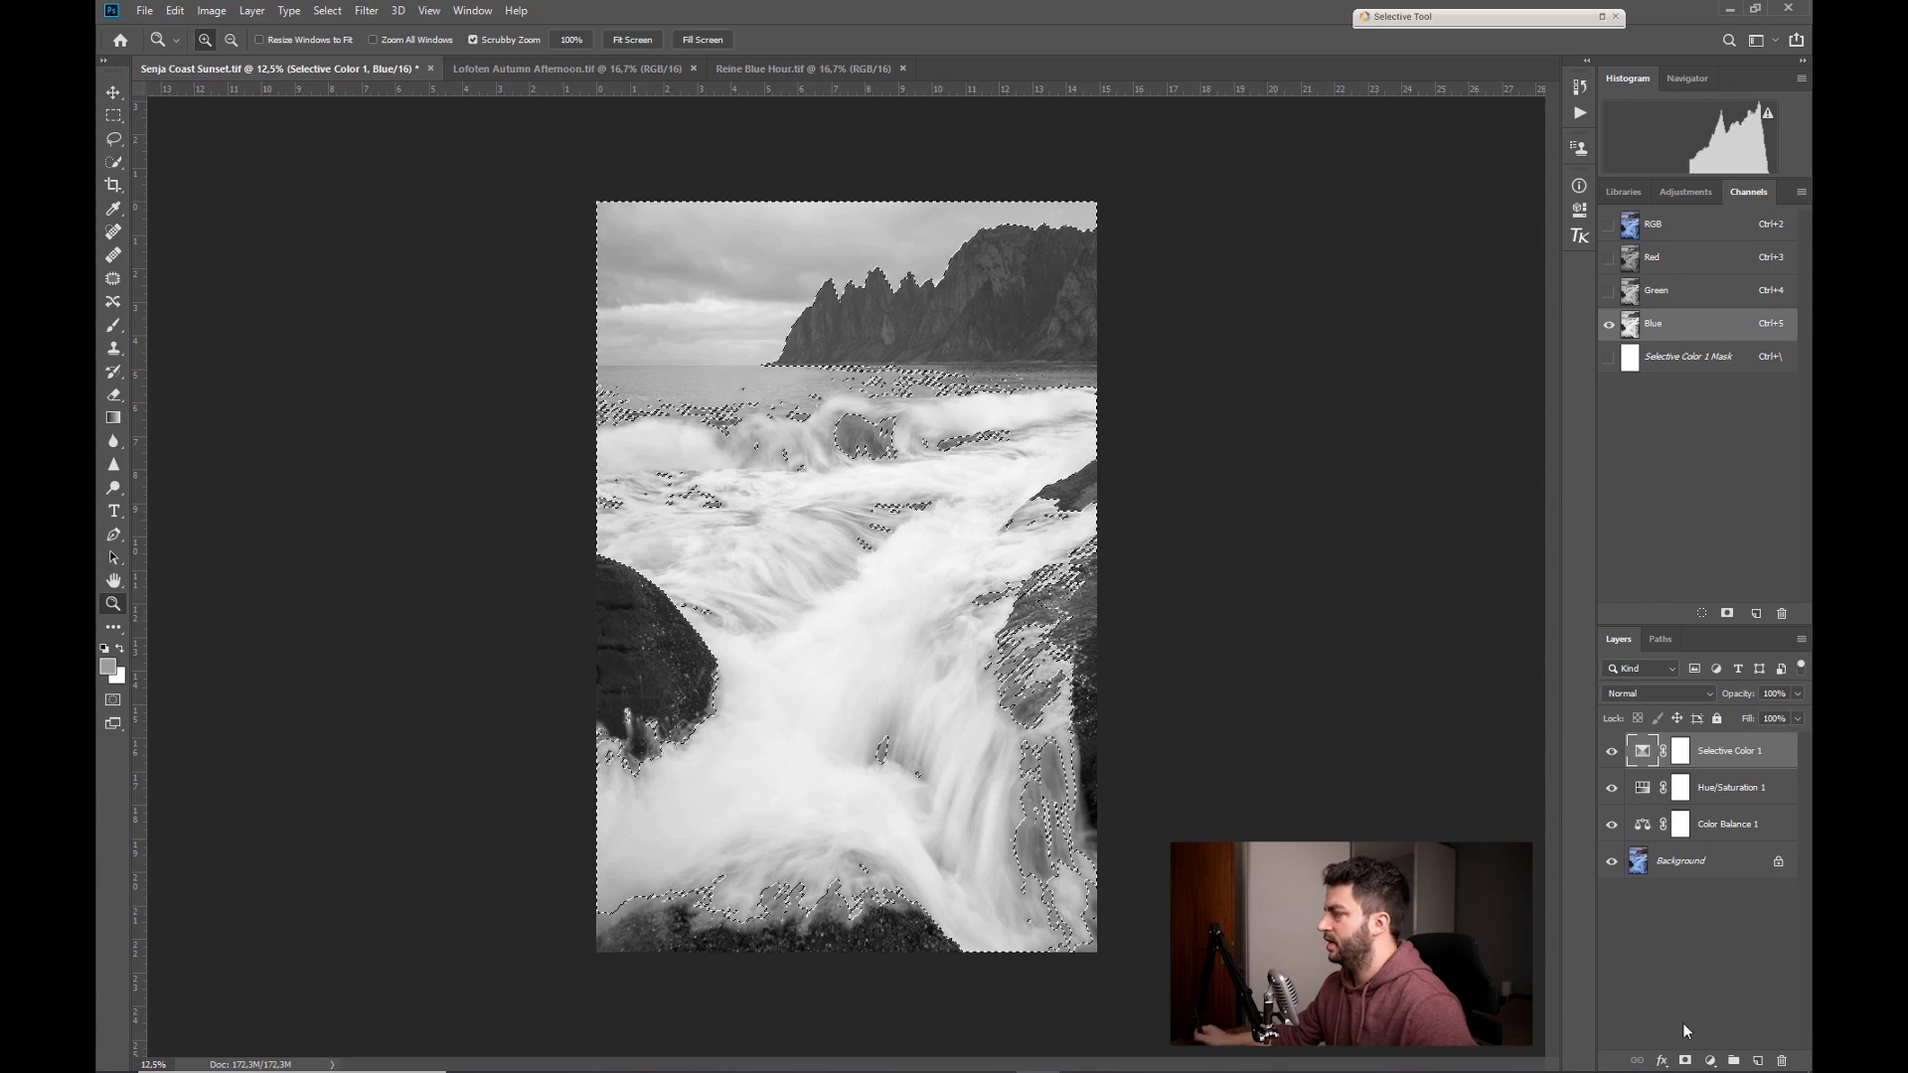
left_click(1710, 1062)
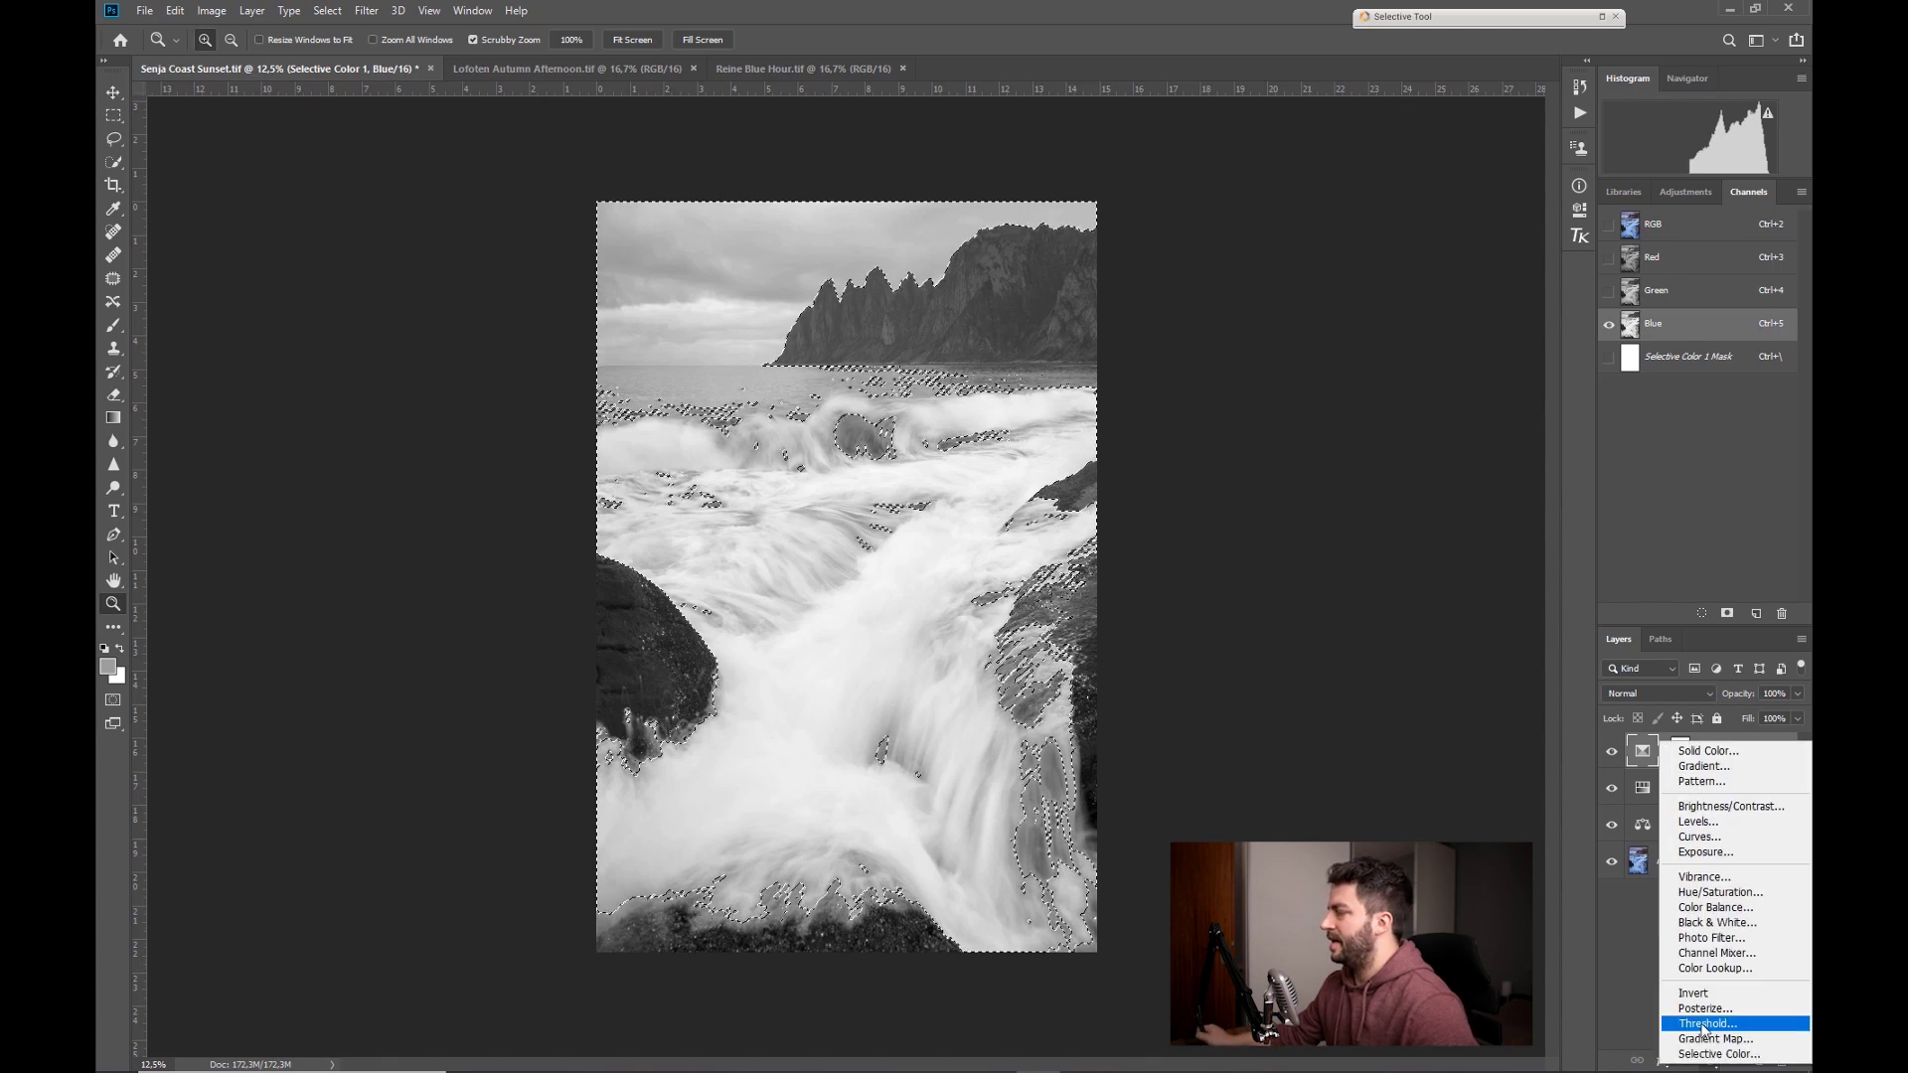
left_click(1706, 907)
key("ctrl+2")
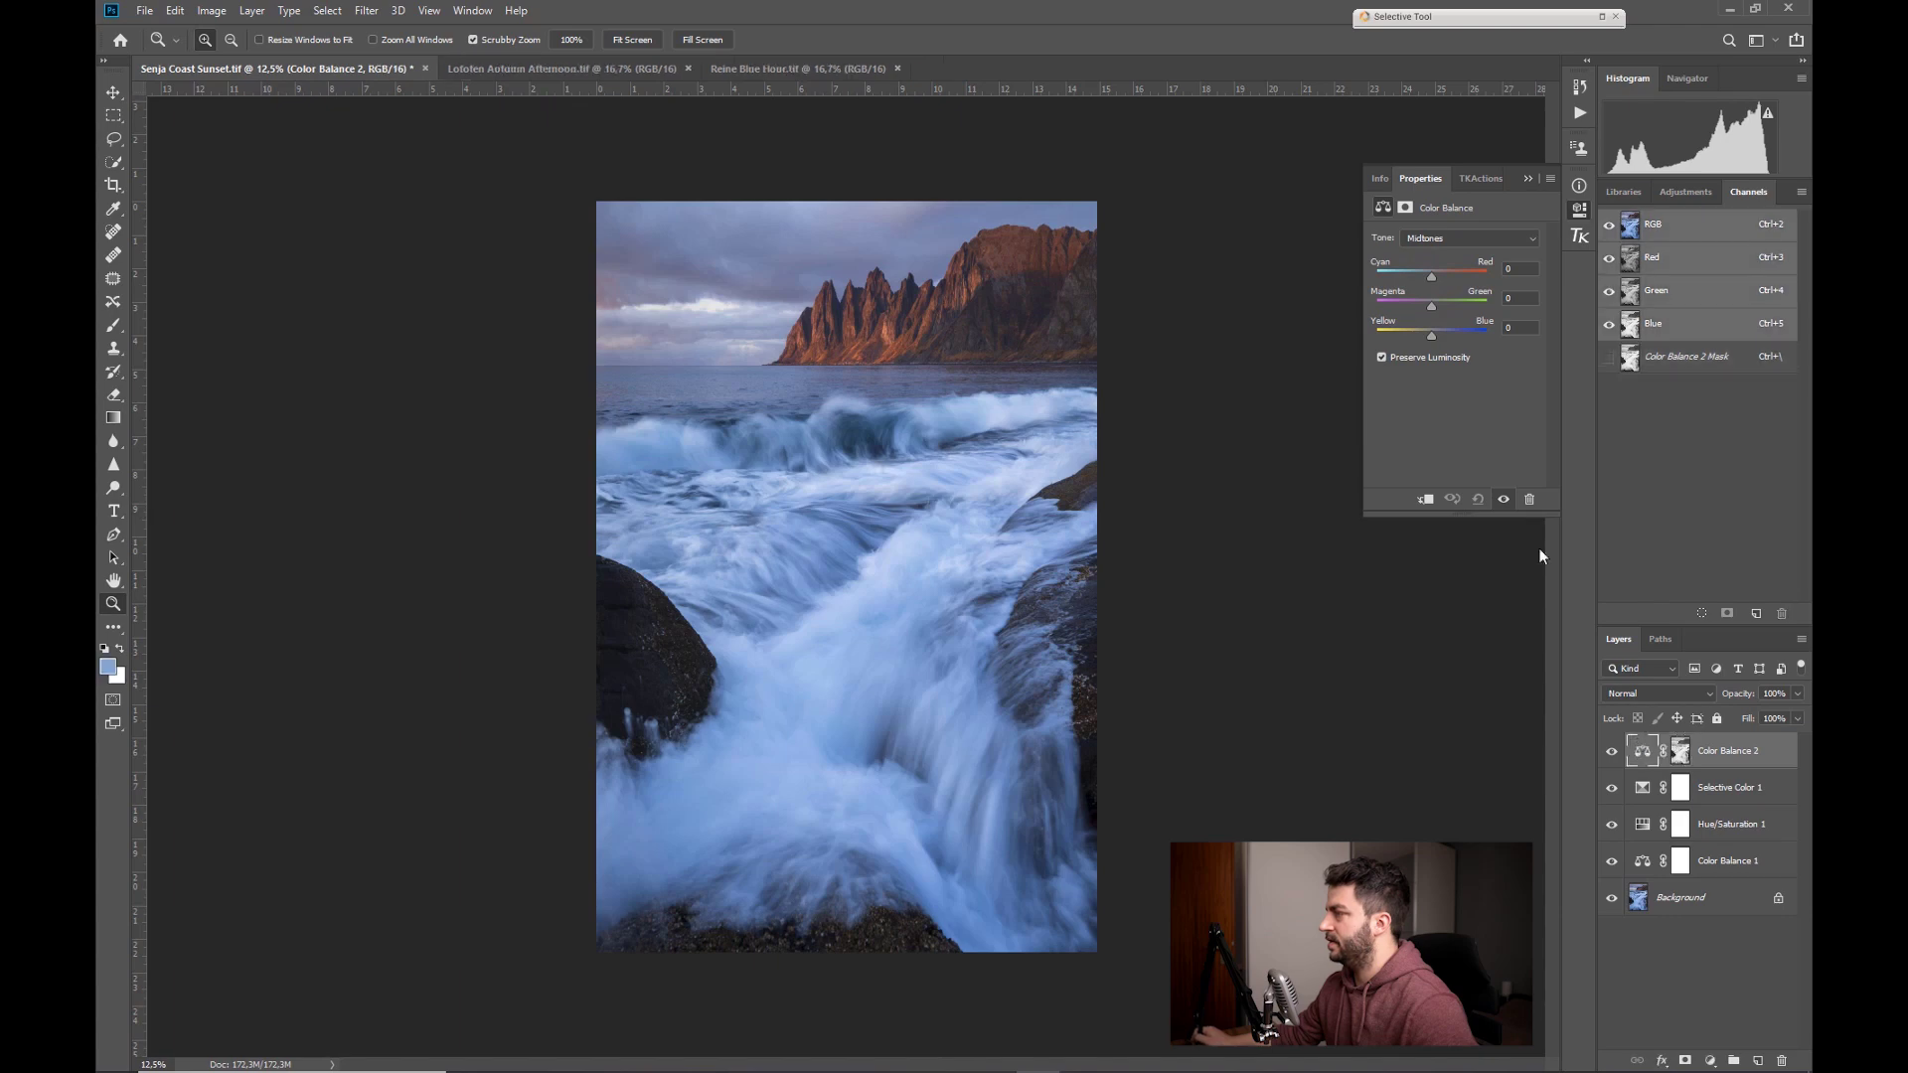
- Try a Yellow–Blue midtone shift of +45 on the masked Color Balance layer and delete the layer
left_click_drag(1433, 332, 1461, 328)
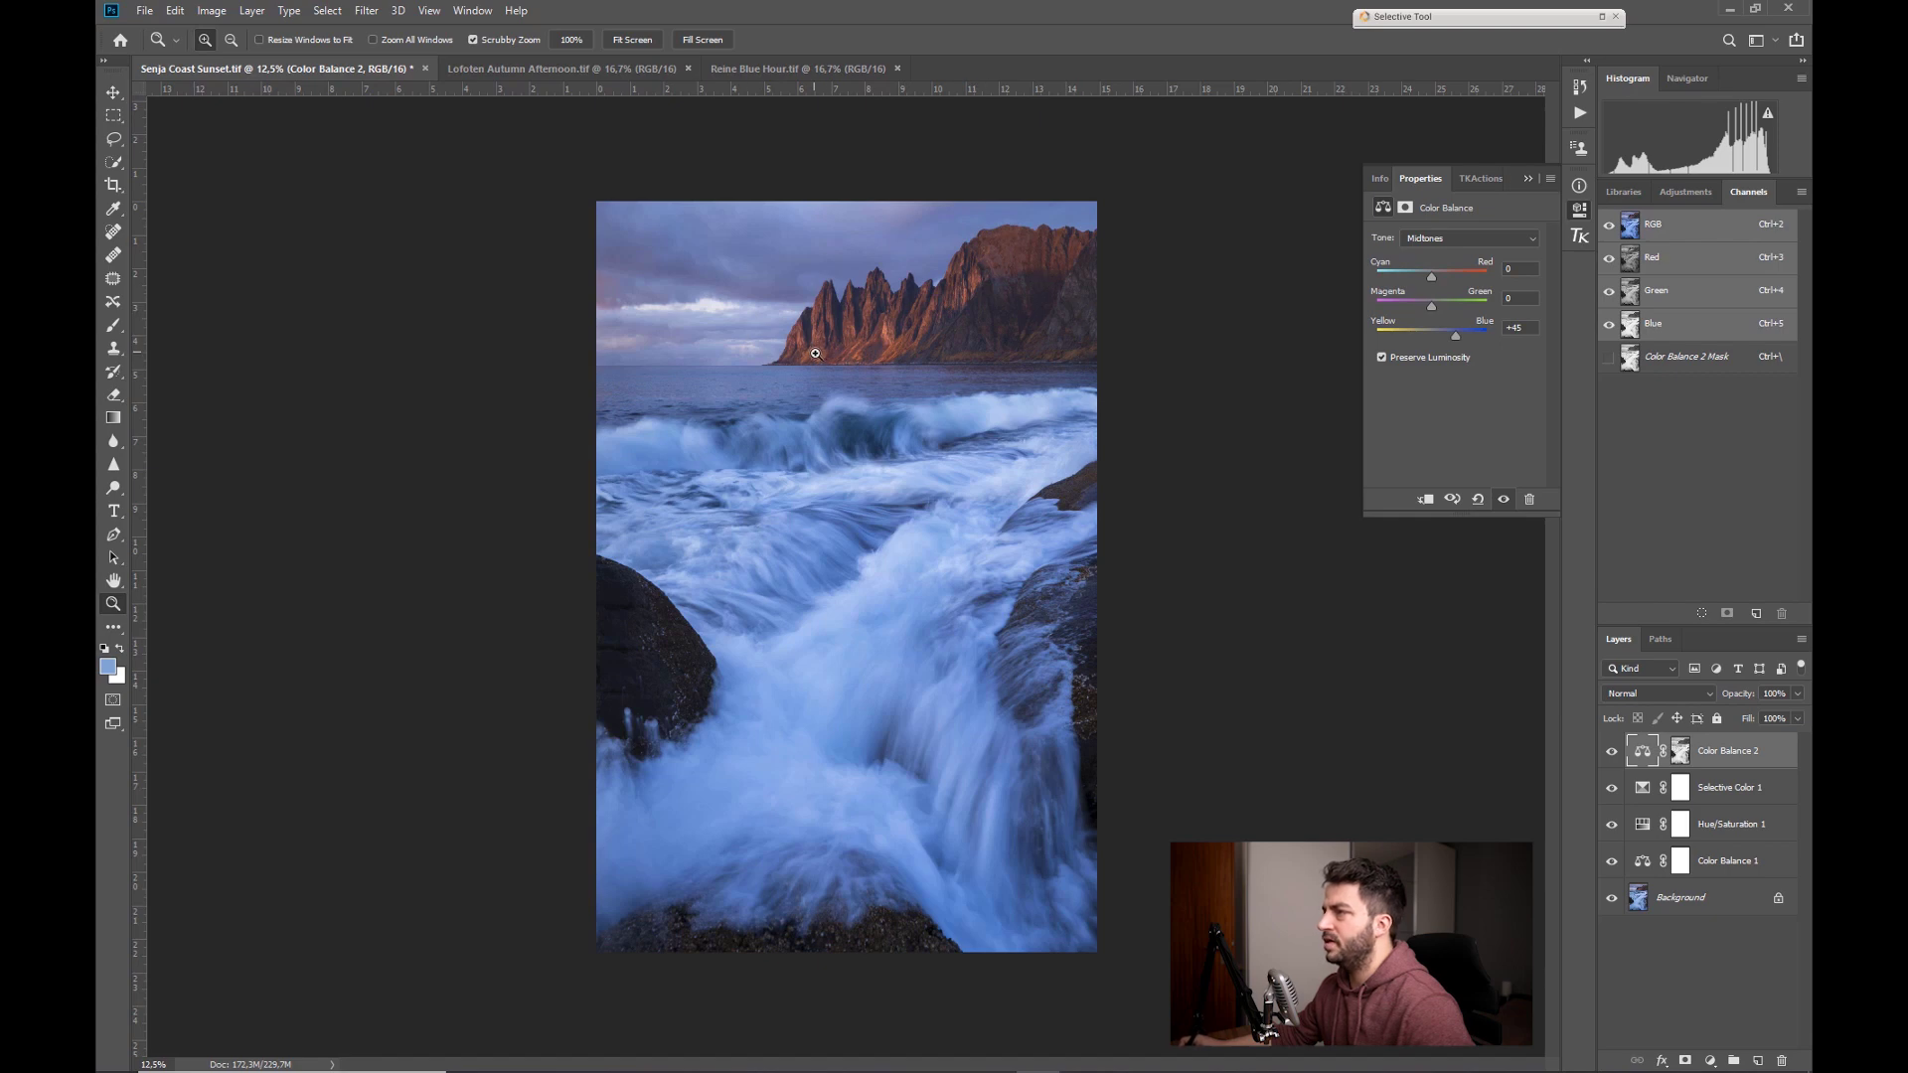
left_click(1533, 179)
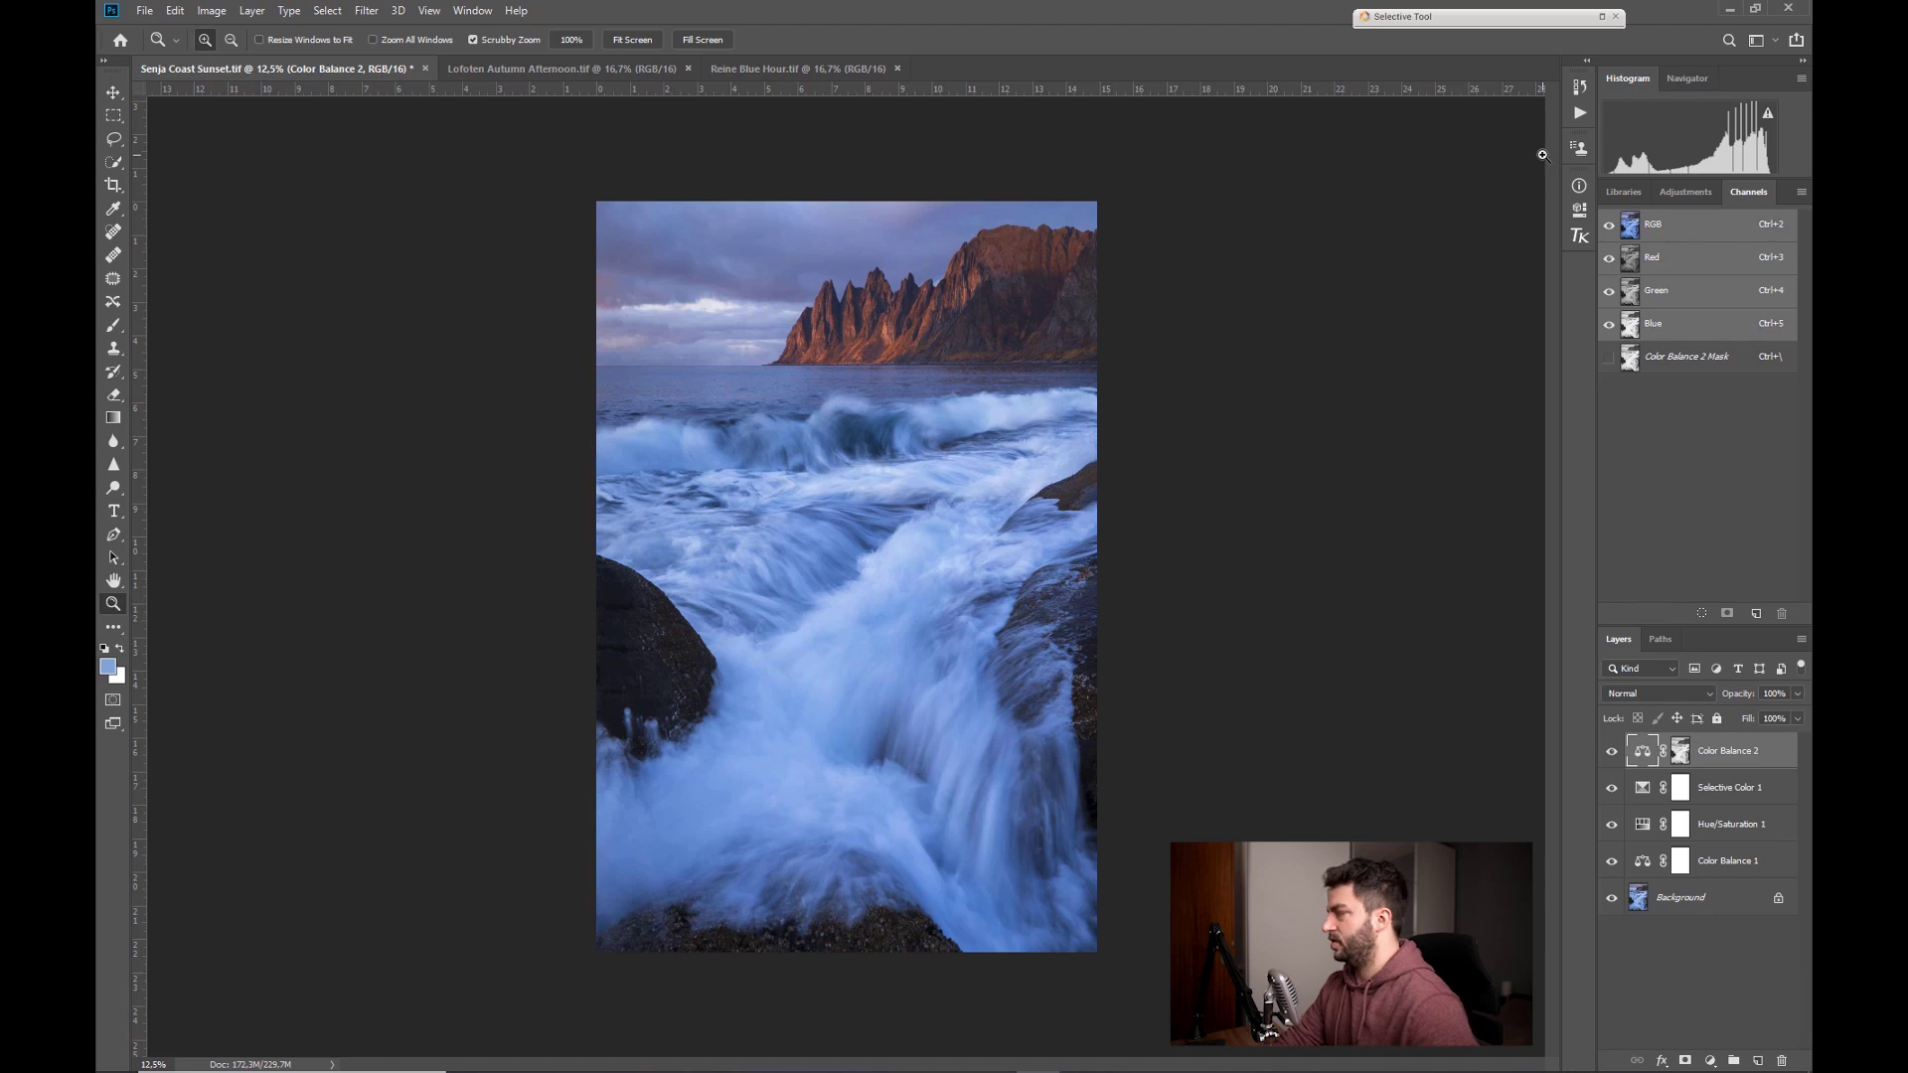
key("Delete")
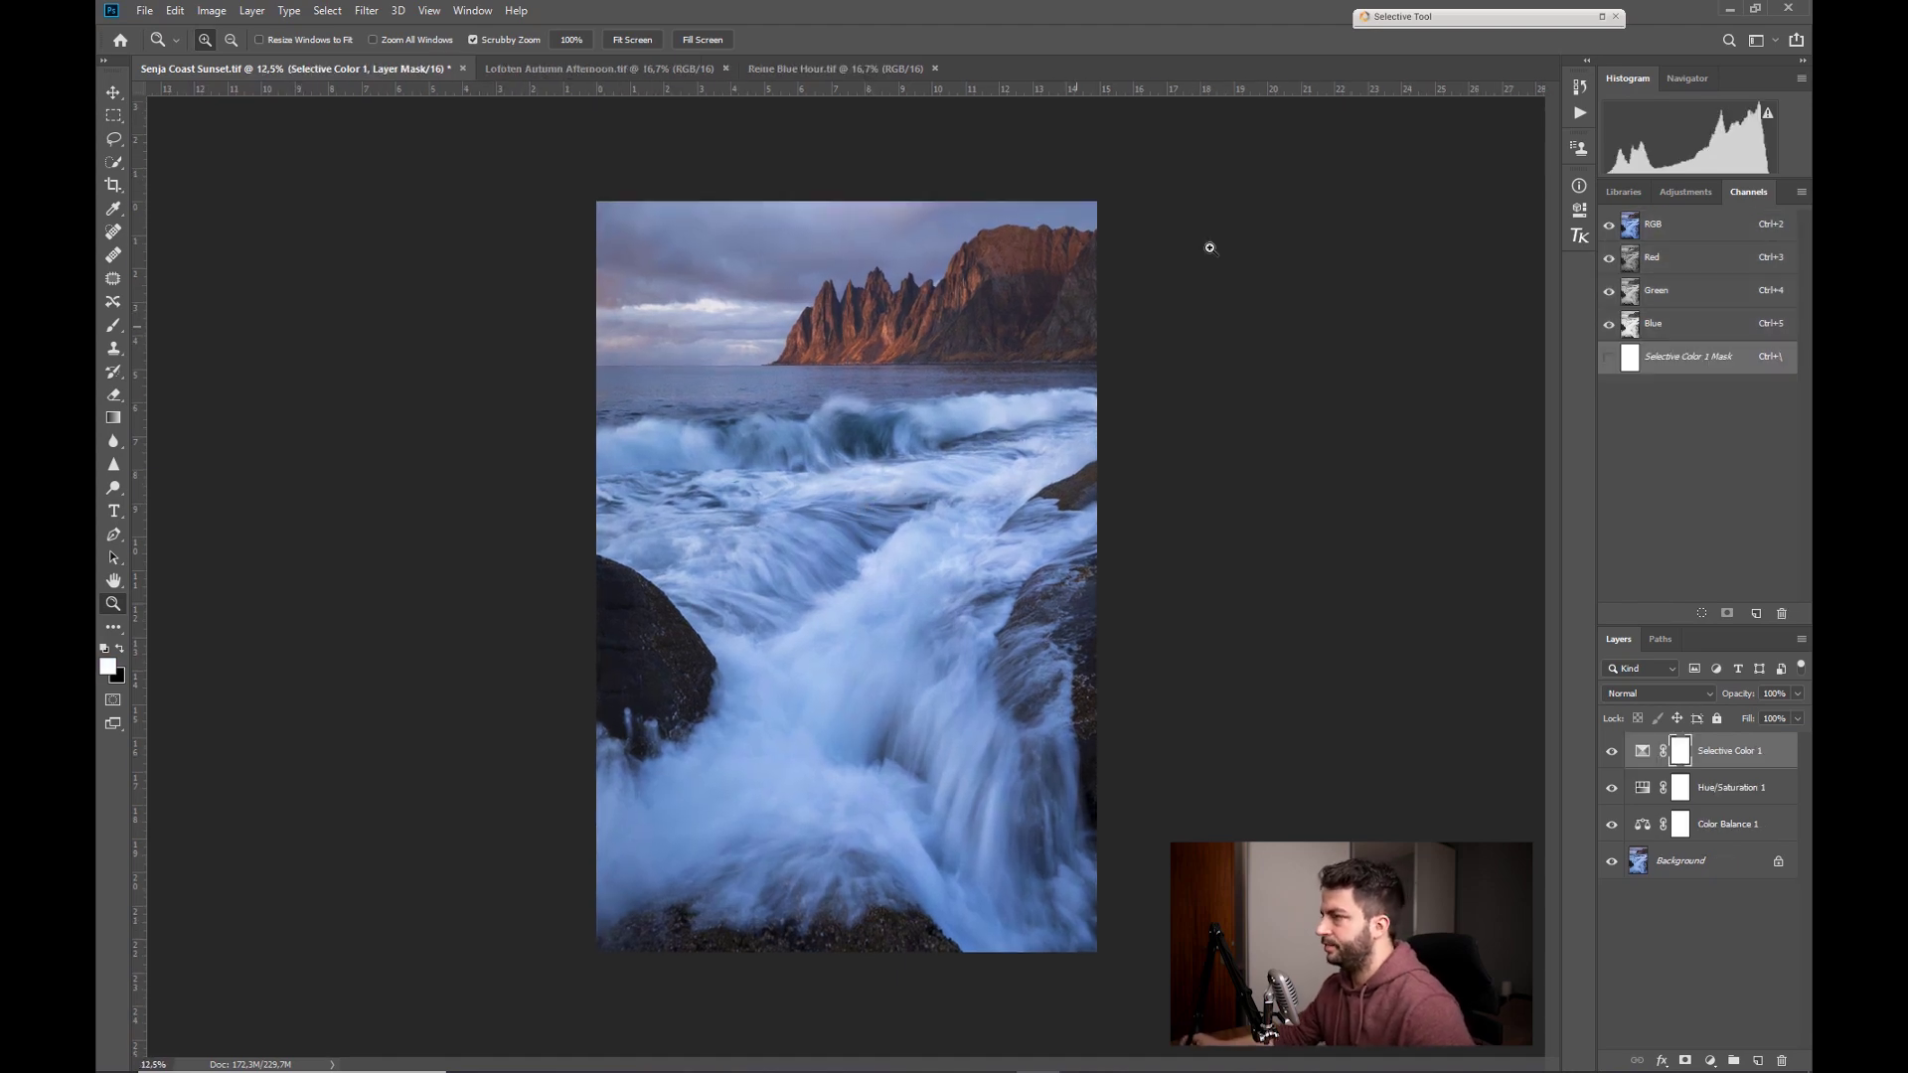
- Open the Contrast Color Range filter in Color Efex Pro 4 and set Contrast to 0% and Brightness to 1%
left_click(1602, 18)
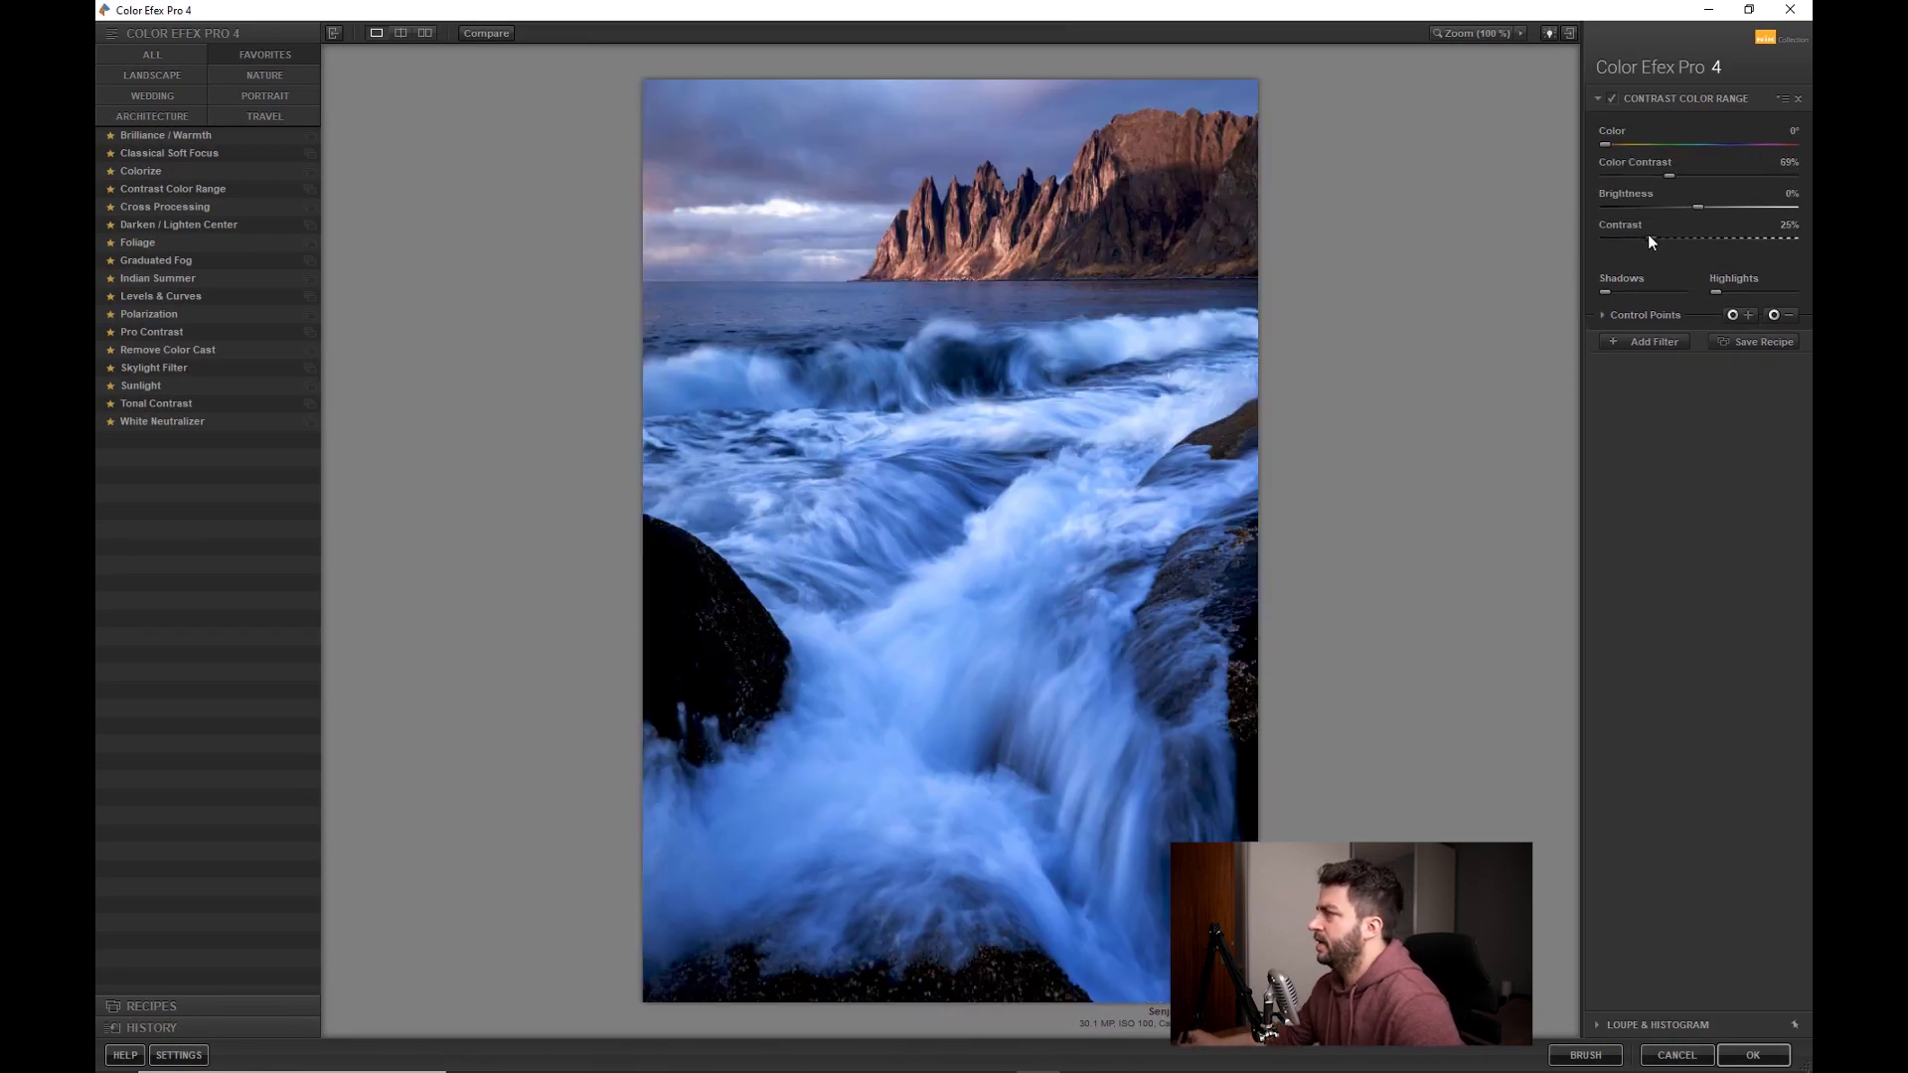
left_click_drag(1647, 235, 1553, 241)
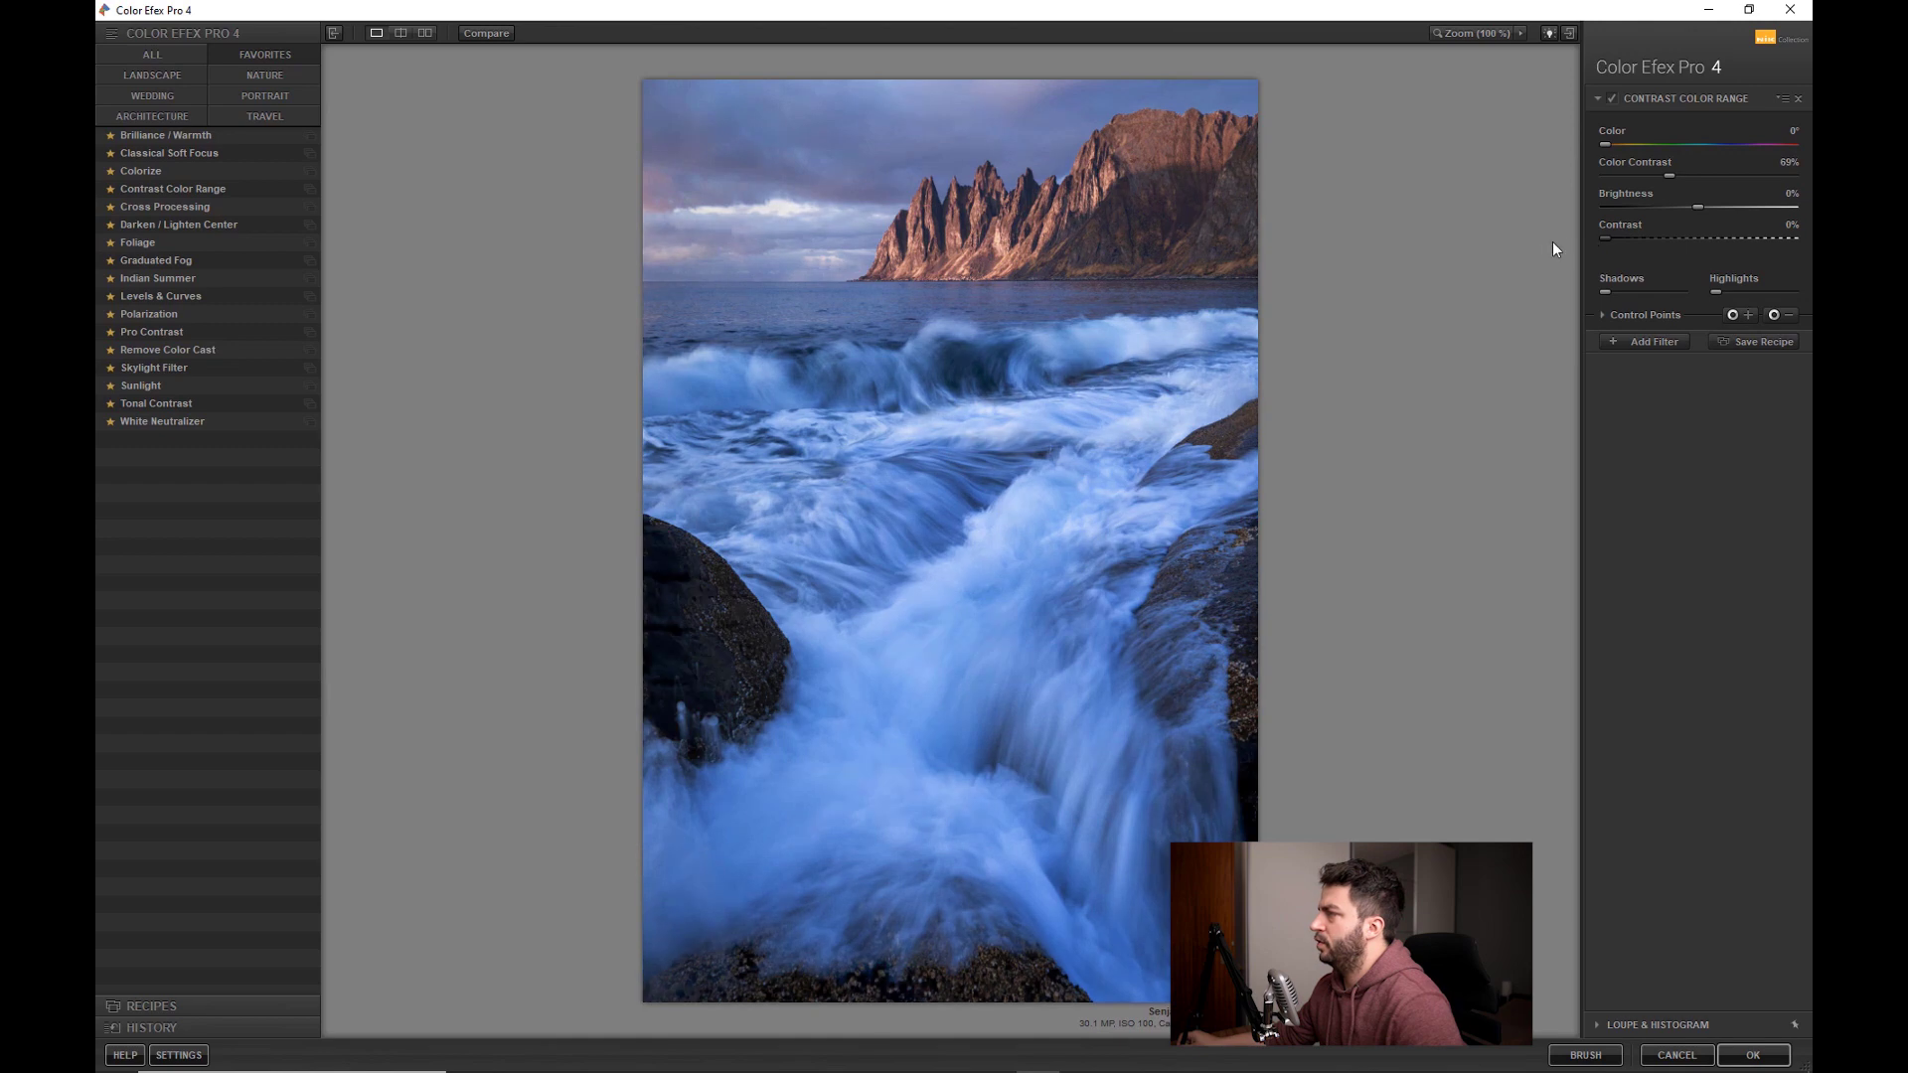
left_click(1789, 195)
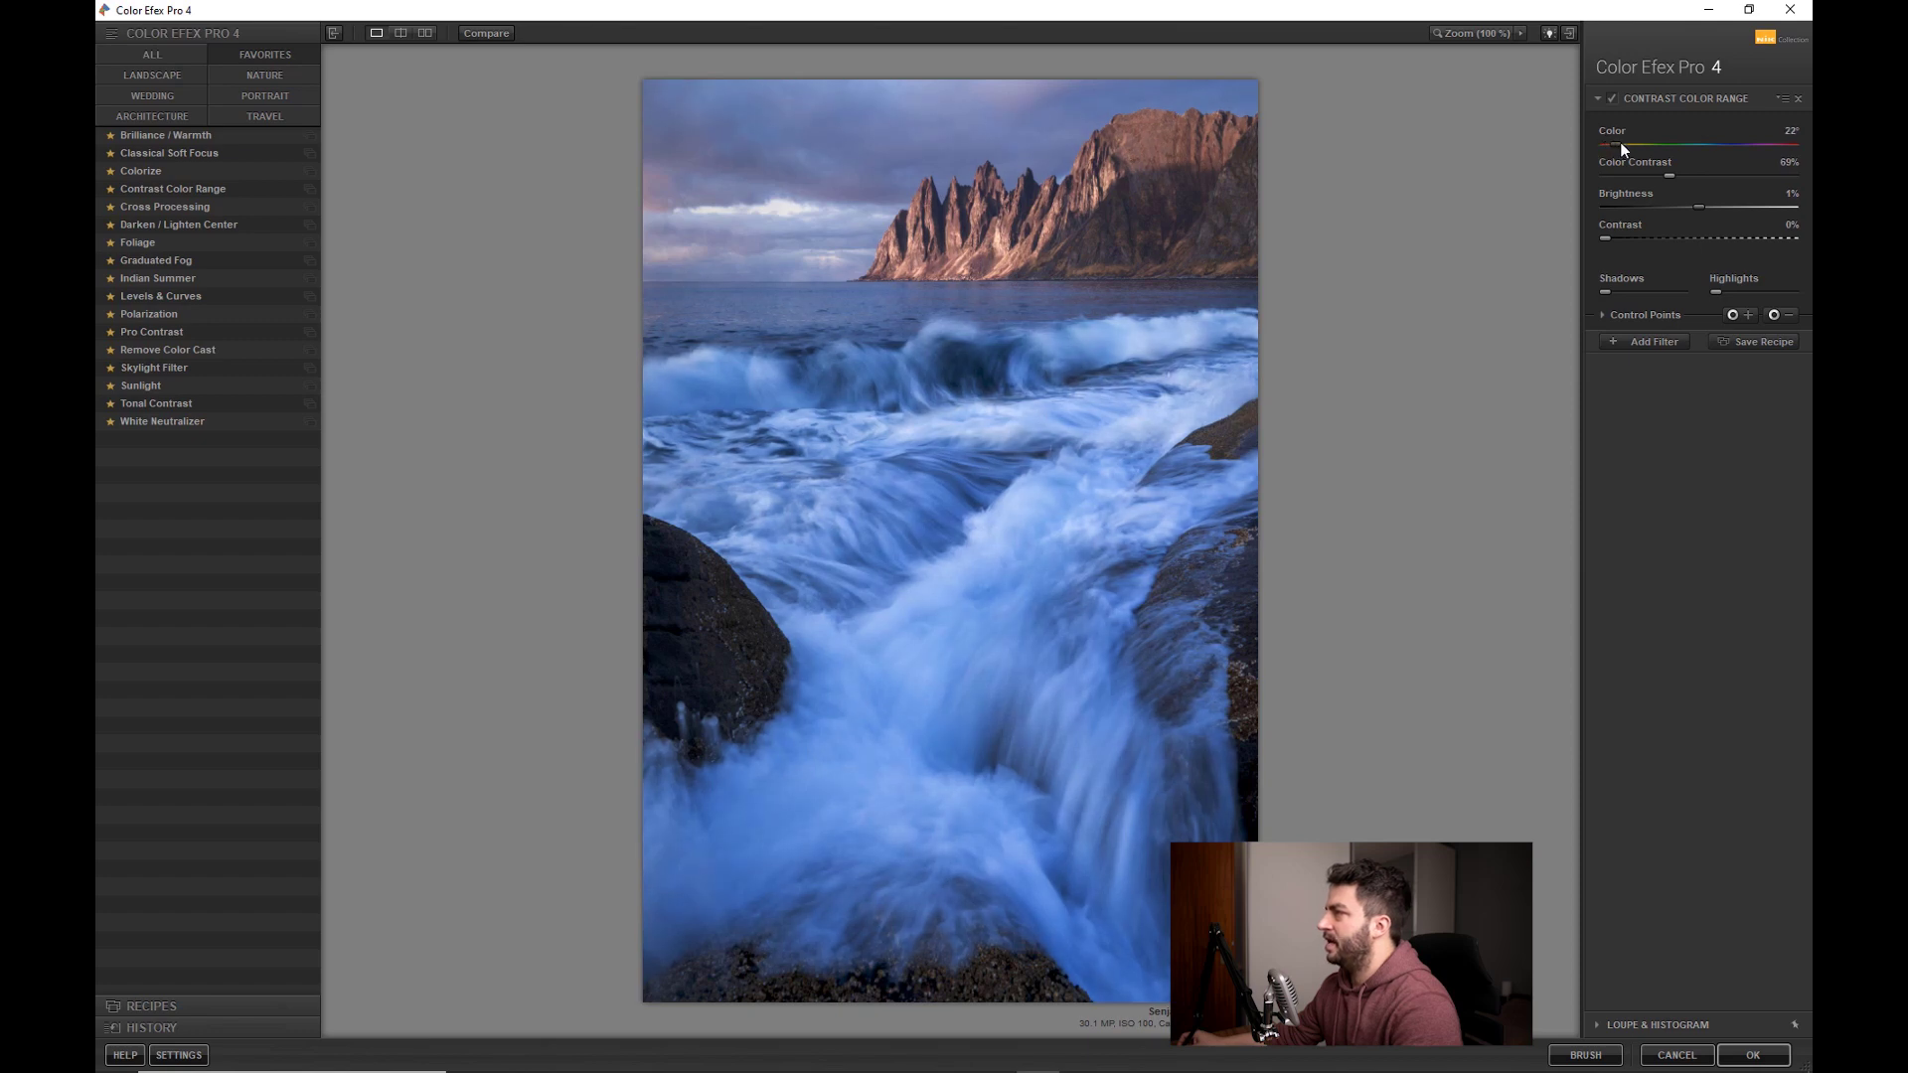
- Set the Contrast Color Range filter's Color to 95°, compare with the filter off and on, and apply it to the photo
mouse_move(1620, 141)
left_mouse_down()
mouse_move(1785, 139)
mouse_move(1630, 158)
mouse_move(1674, 147)
mouse_move(1655, 145)
left_mouse_up()
left_click(1612, 98)
left_click(1612, 99)
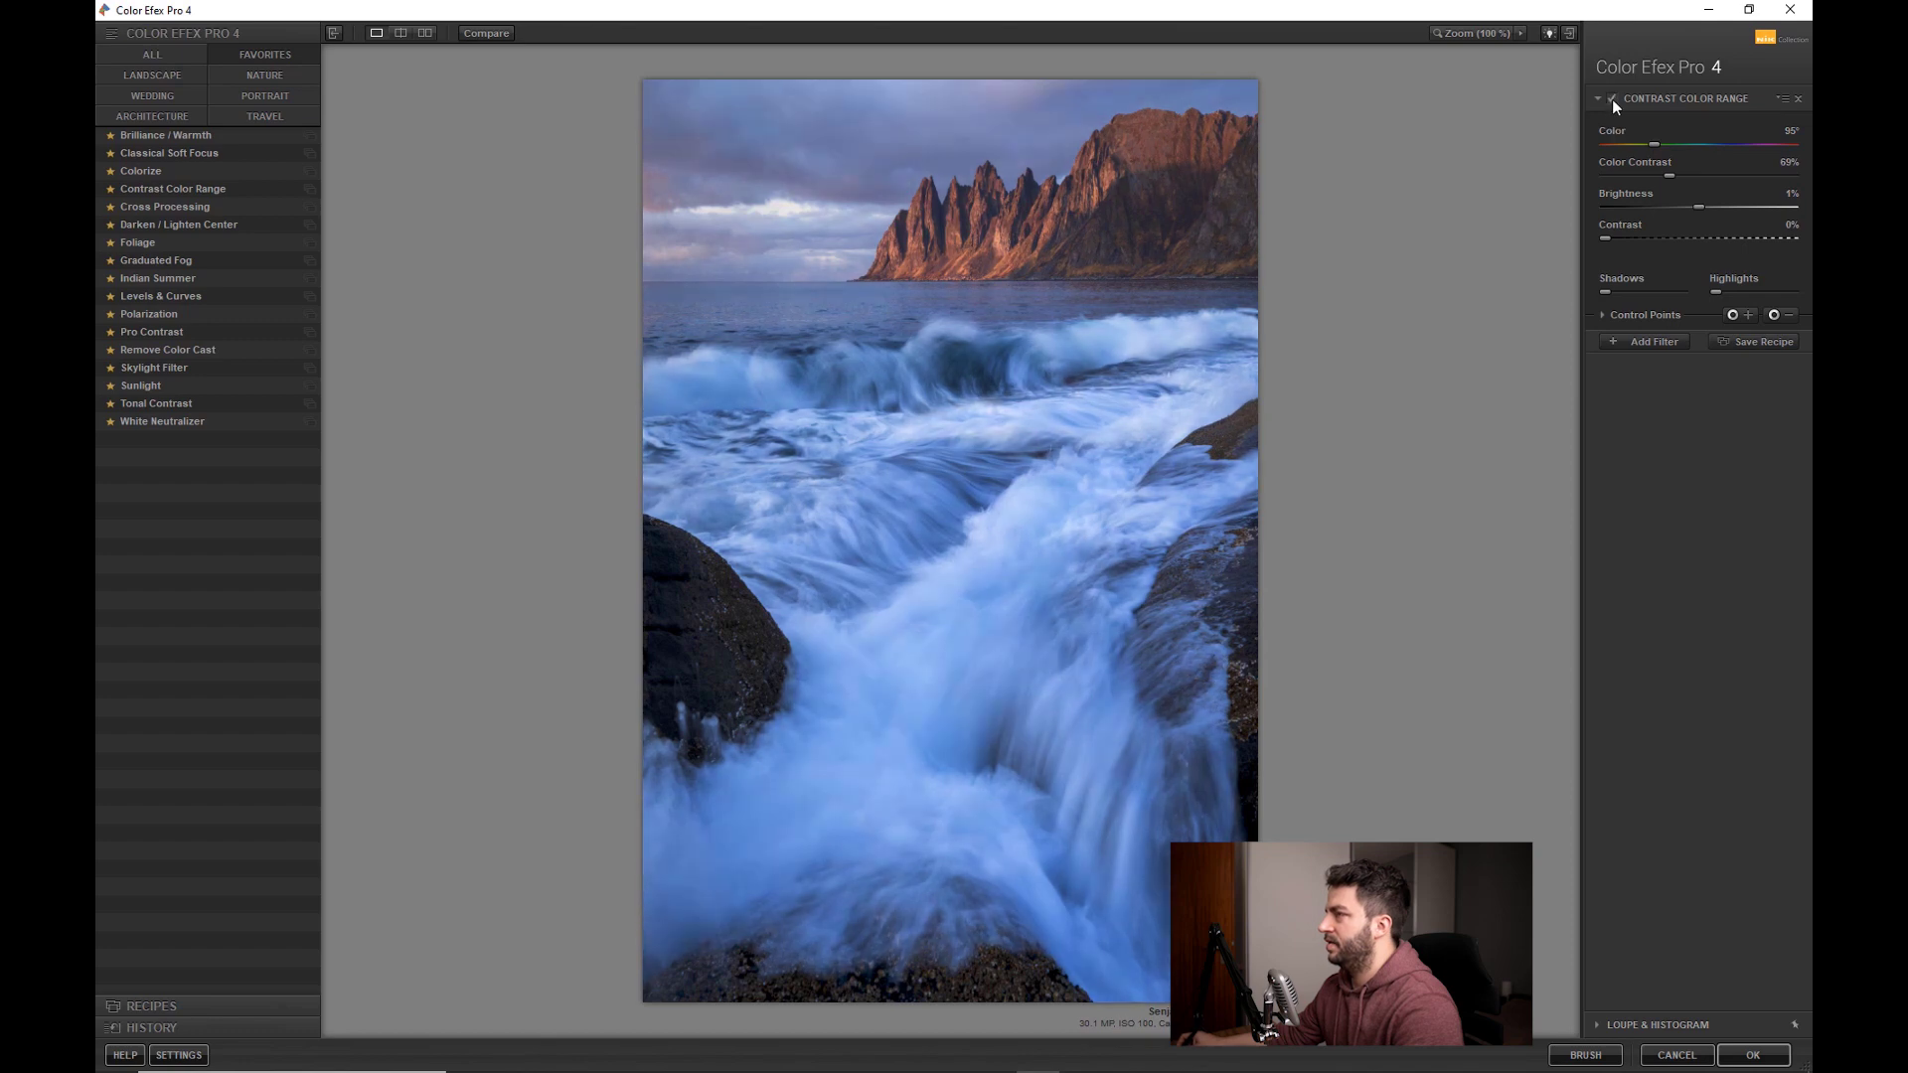
left_click(1616, 99)
left_click(1618, 101)
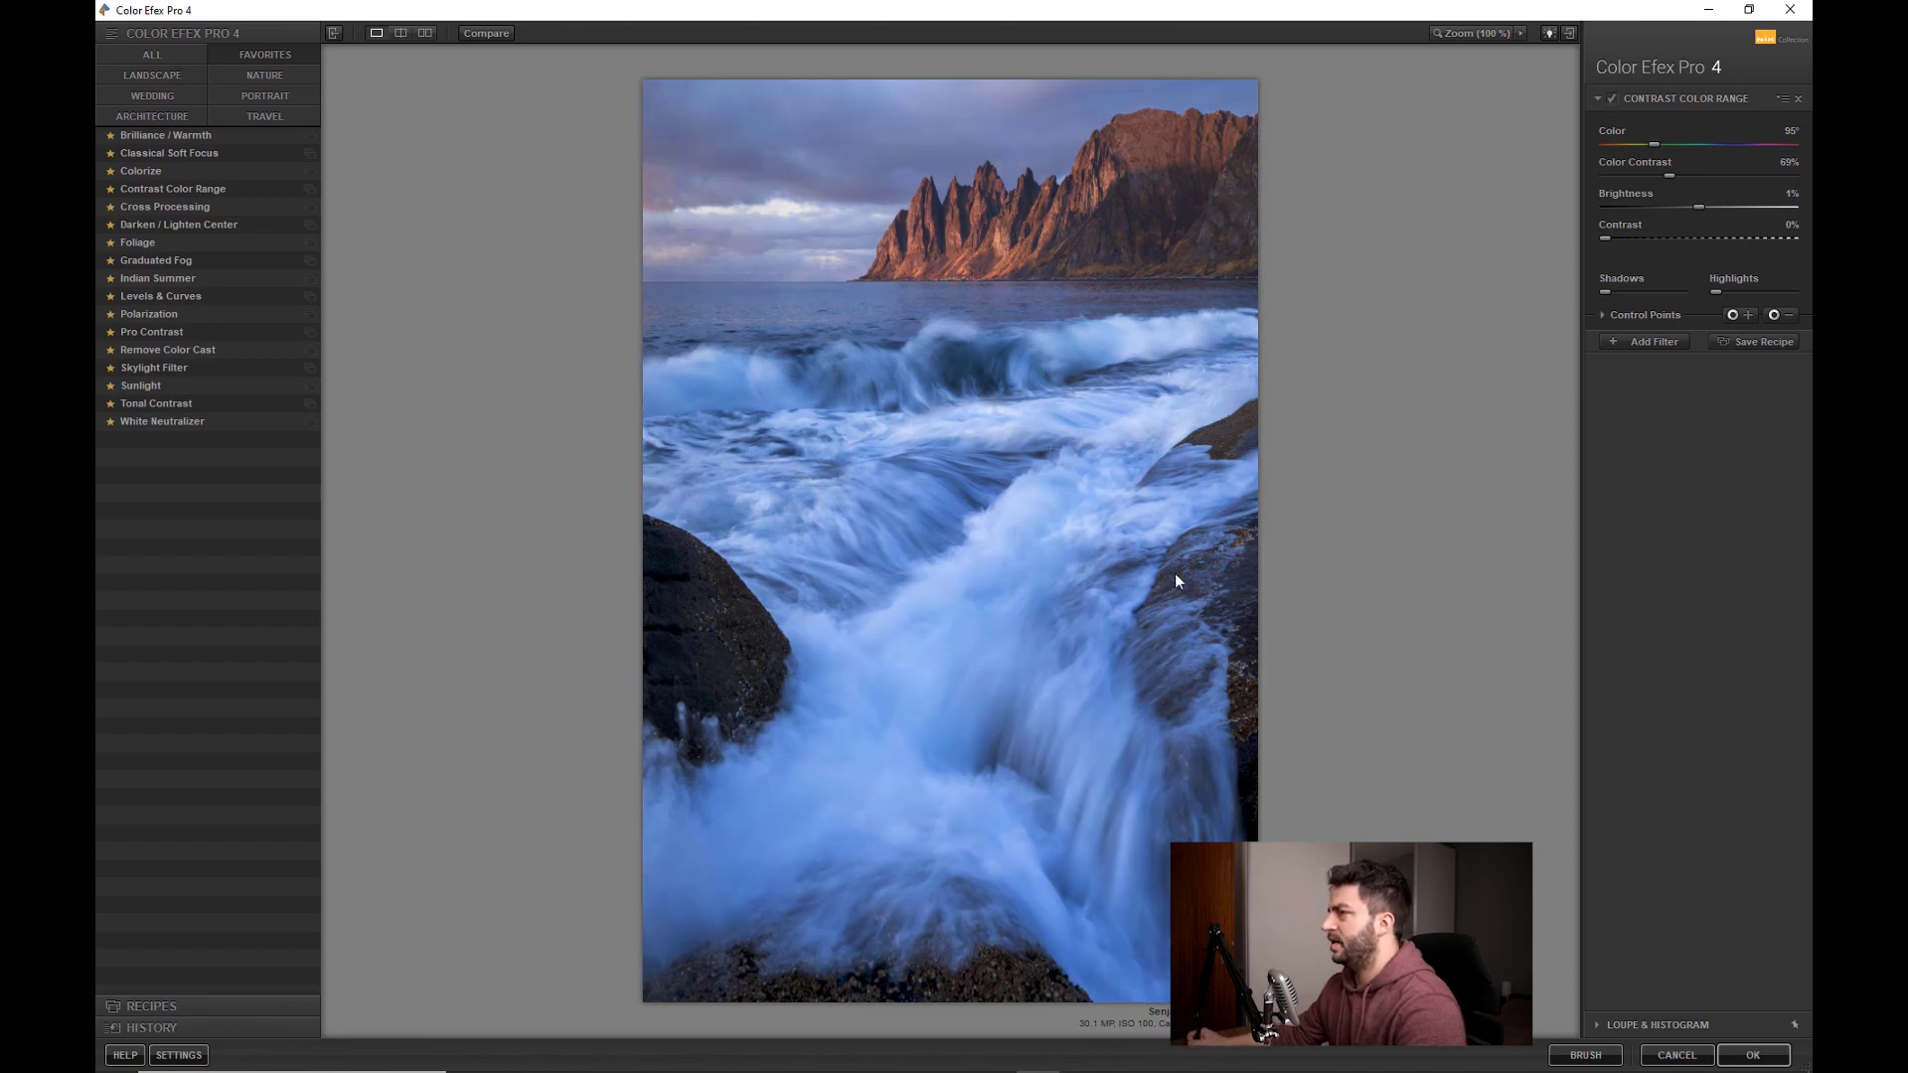
left_click(1774, 1057)
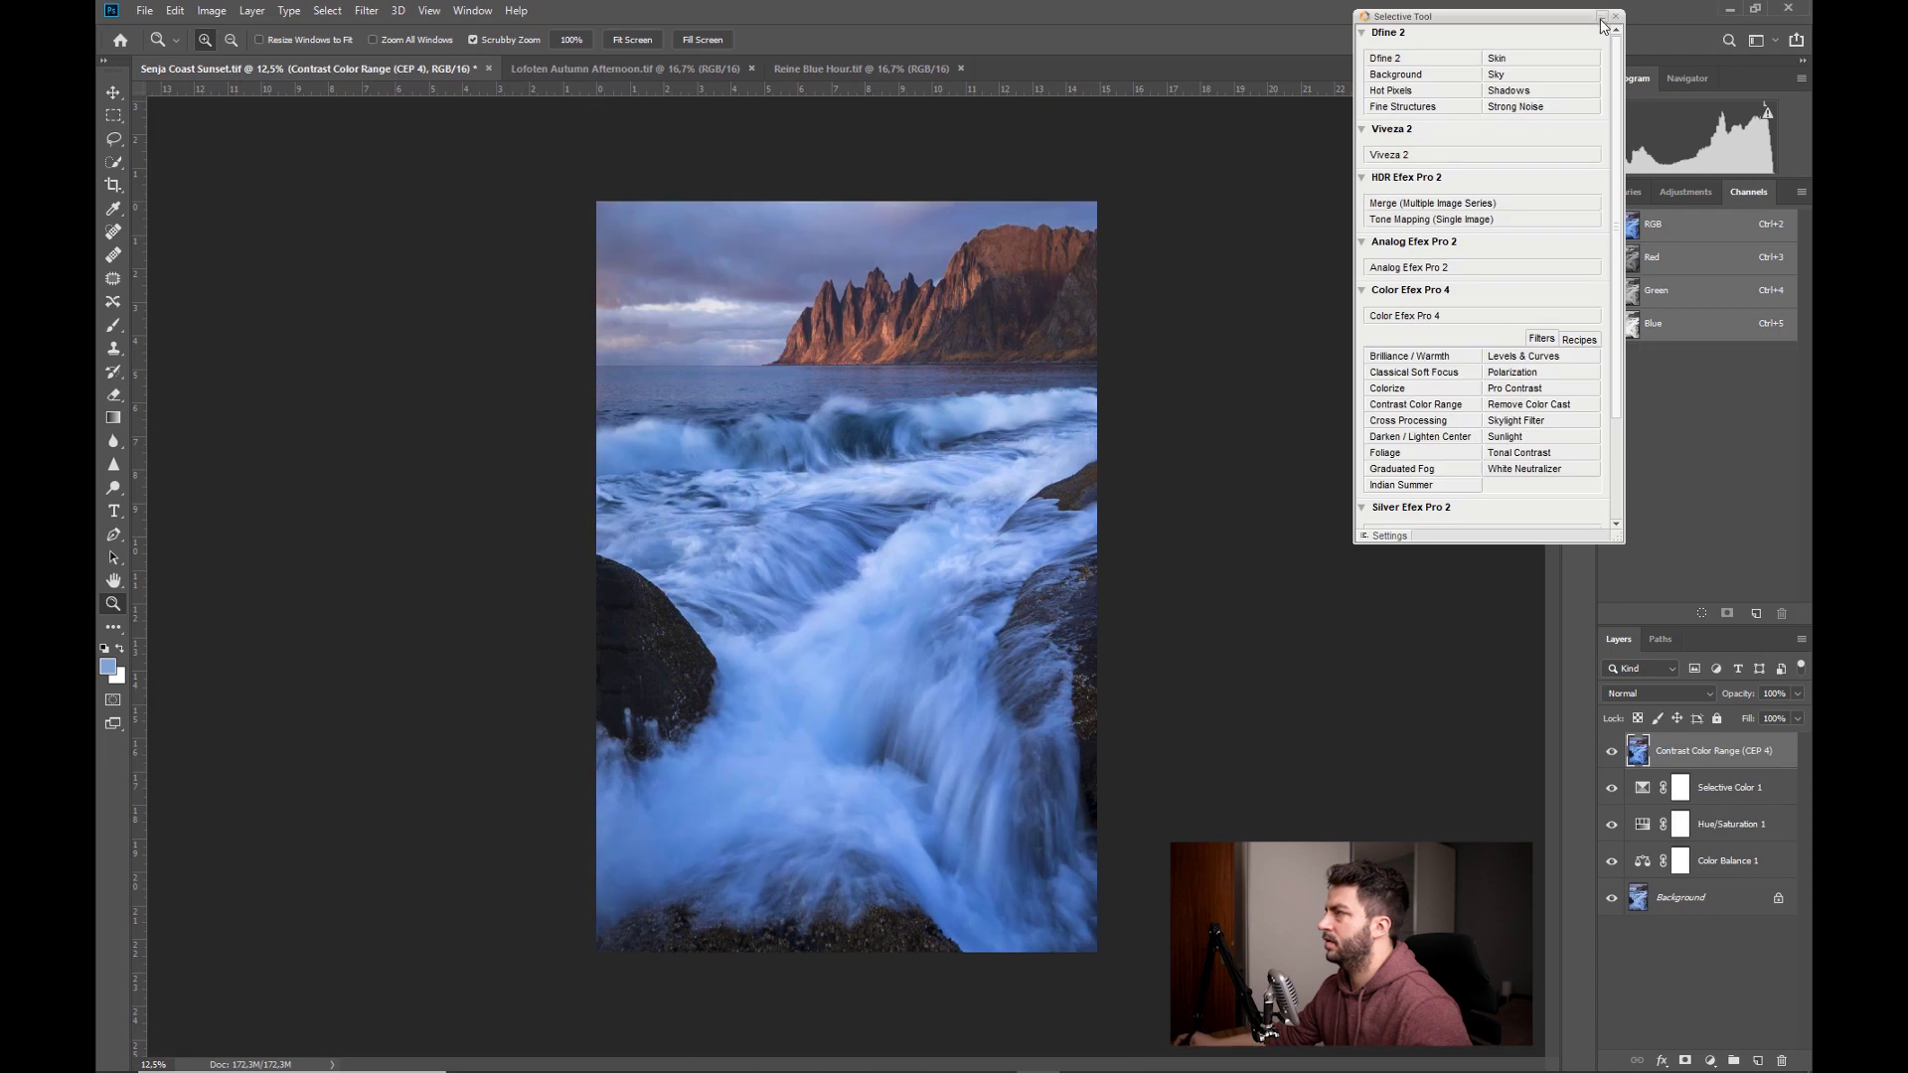
left_click(1602, 17)
- Add a black mask to the Contrast Color Range layer and reveal the sky and mountains with a white gradient across the horizon
left_click(1686, 1061, "alt")
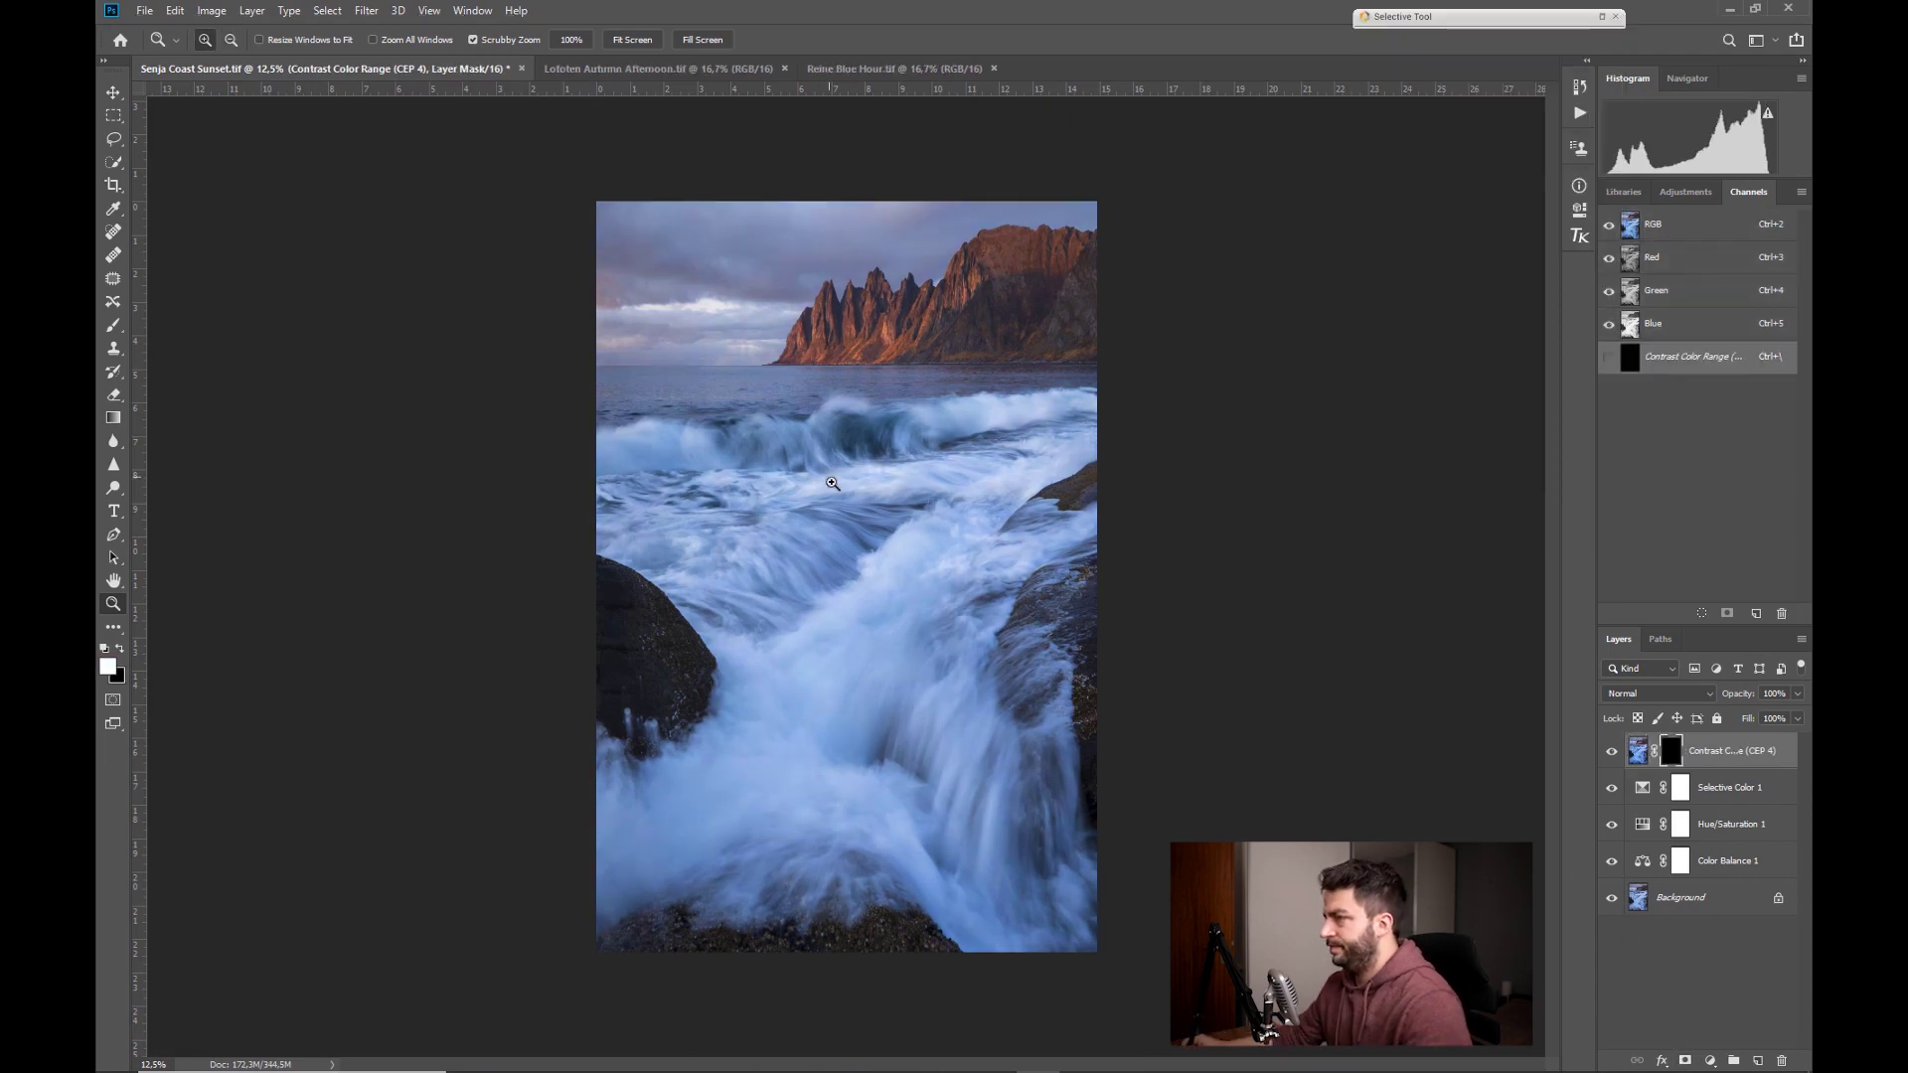
key("g")
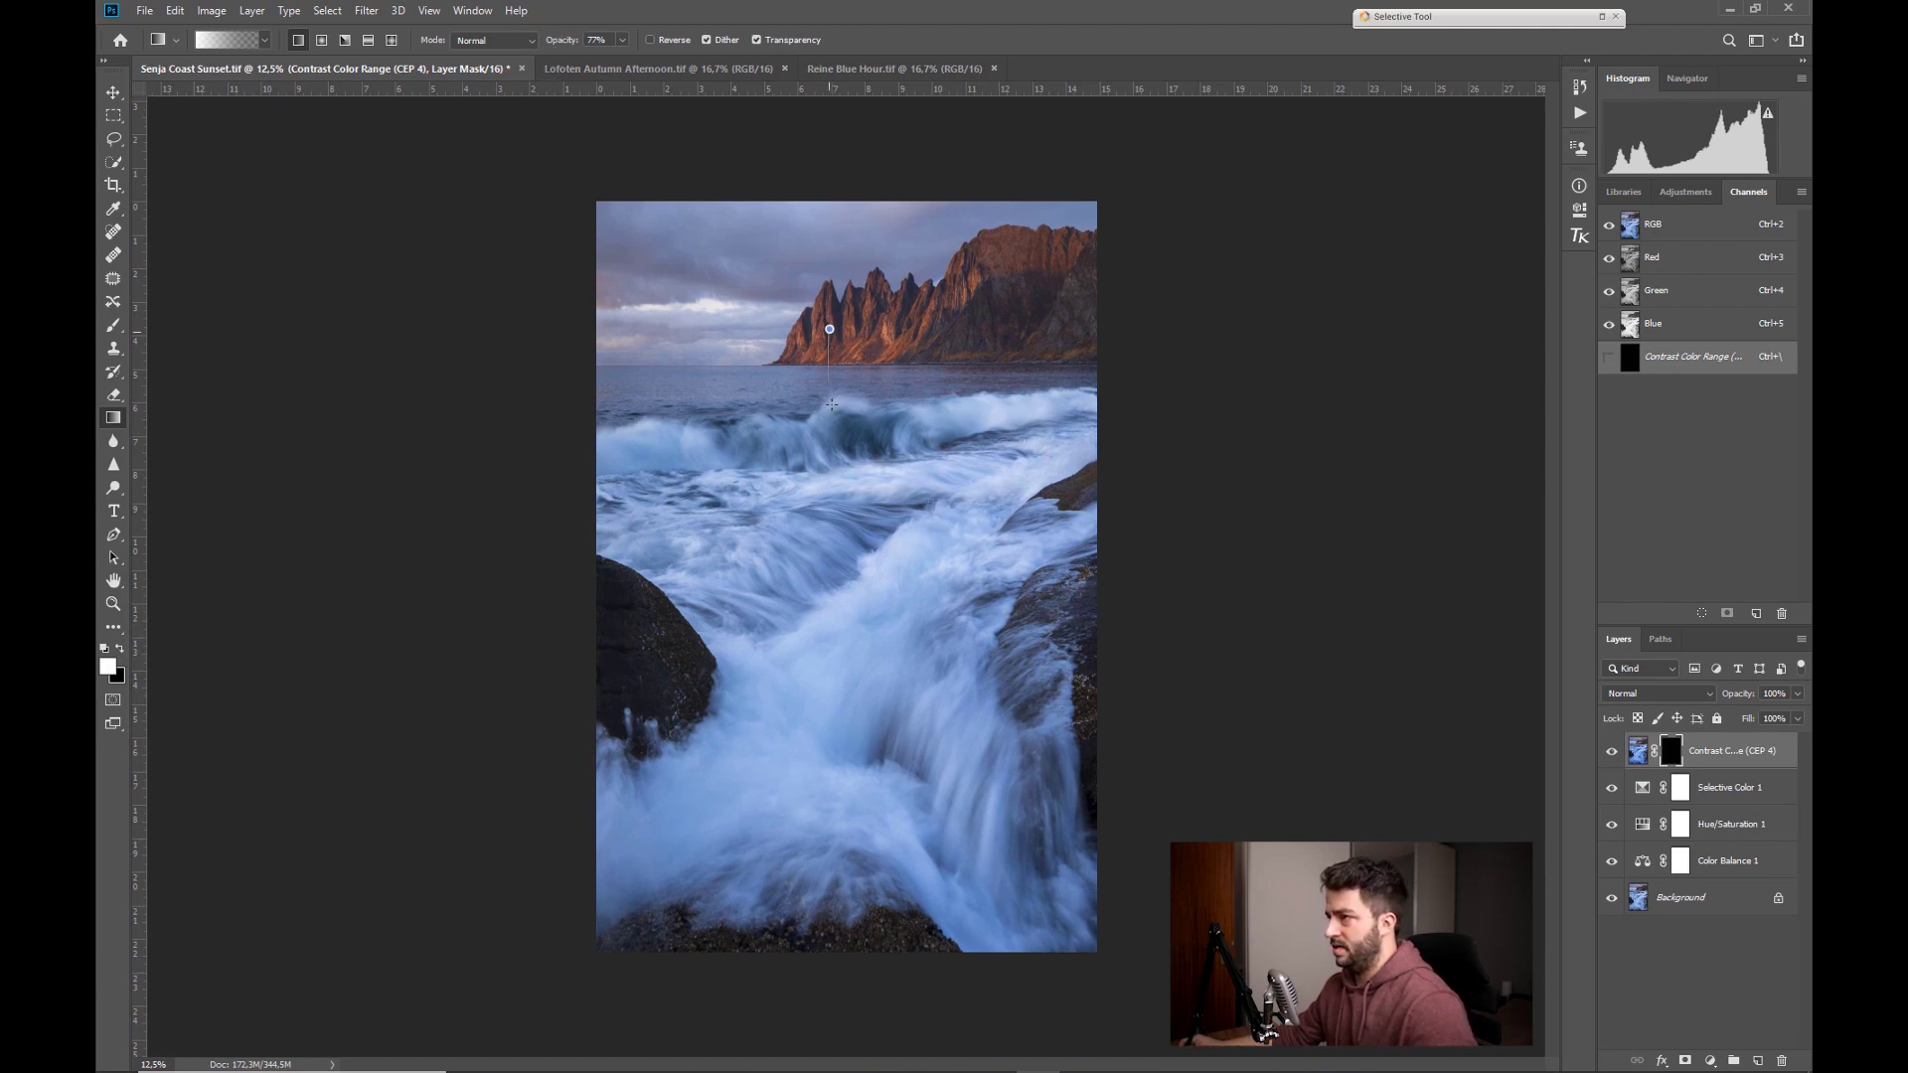
left_click_drag(843, 385, 845, 390)
key("z")
mouse_move(922, 236)
left_mouse_down()
mouse_move(984, 235)
mouse_move(921, 235)
left_mouse_up()
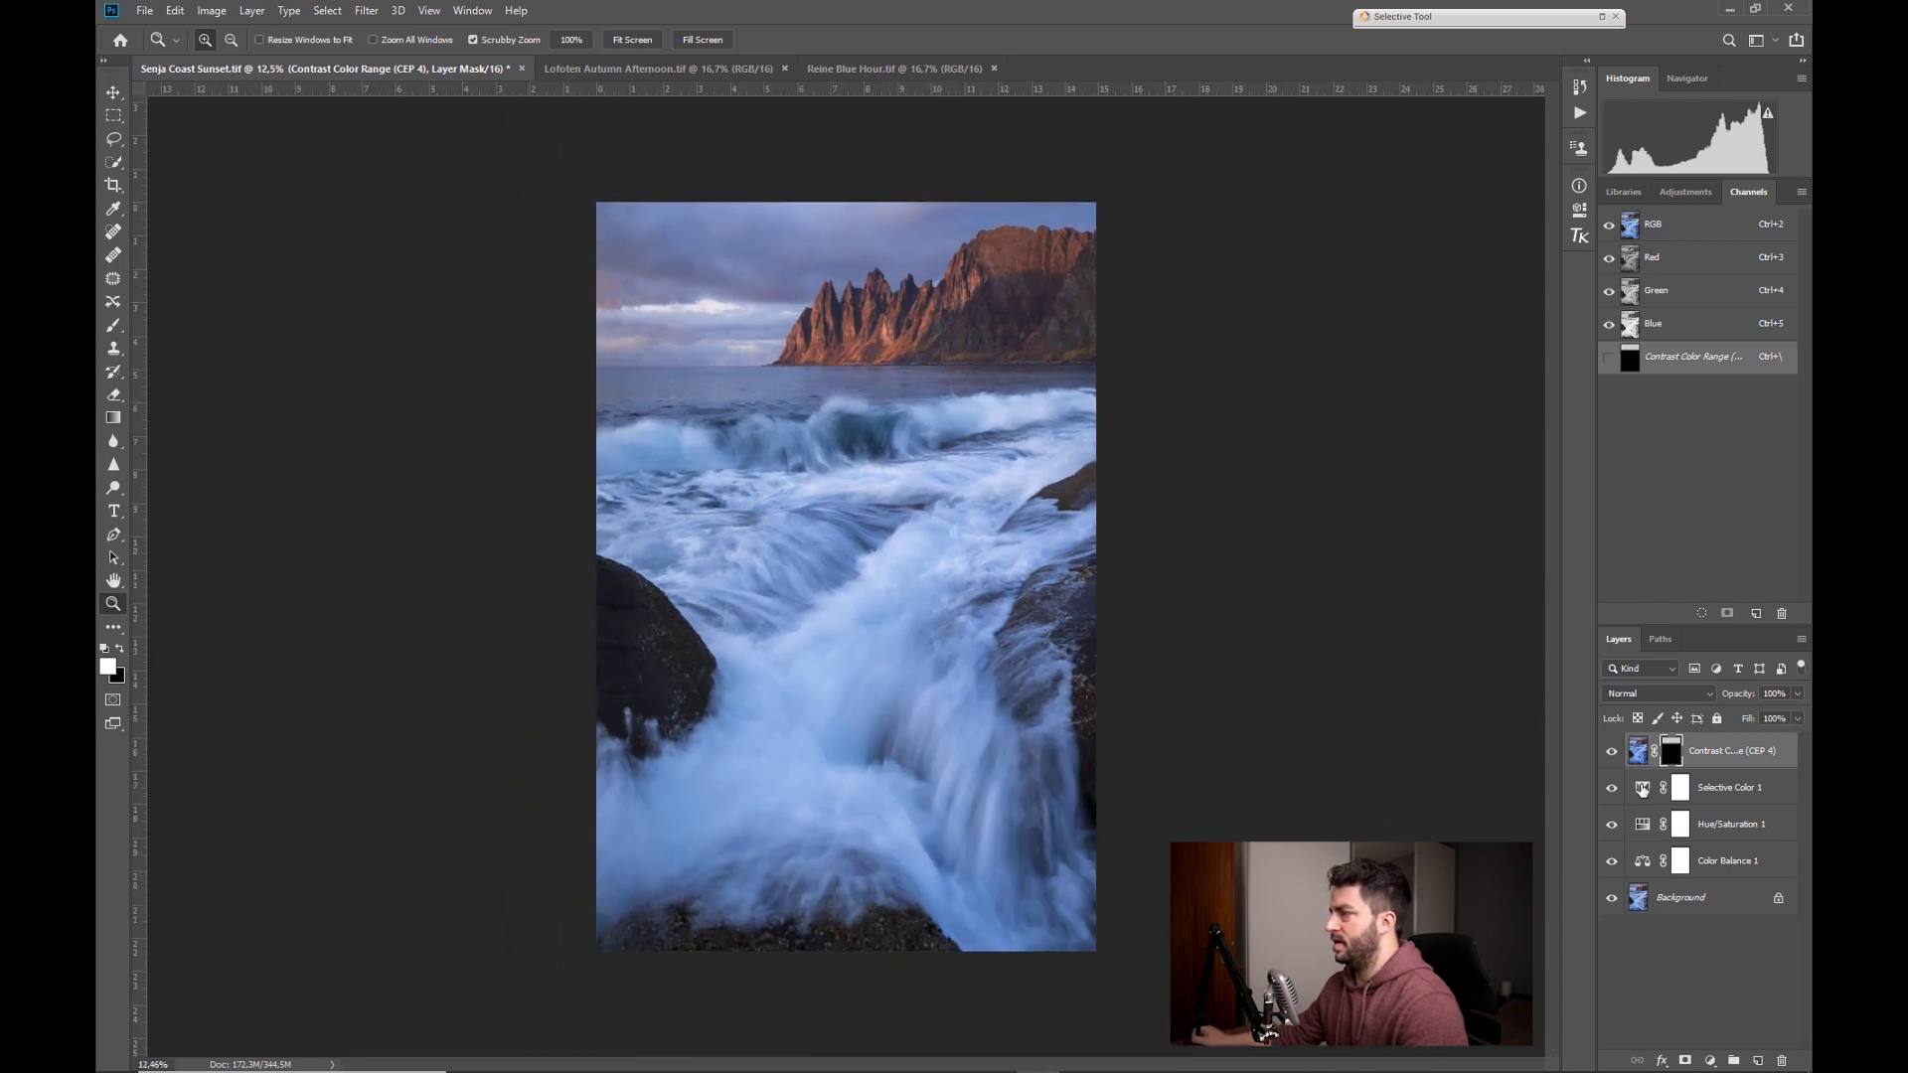
- Toggle the masked Contrast Color Range layer's visibility to compare the sky and mountains with and without it
left_click(1612, 751)
left_click(1612, 751)
left_click(1612, 752)
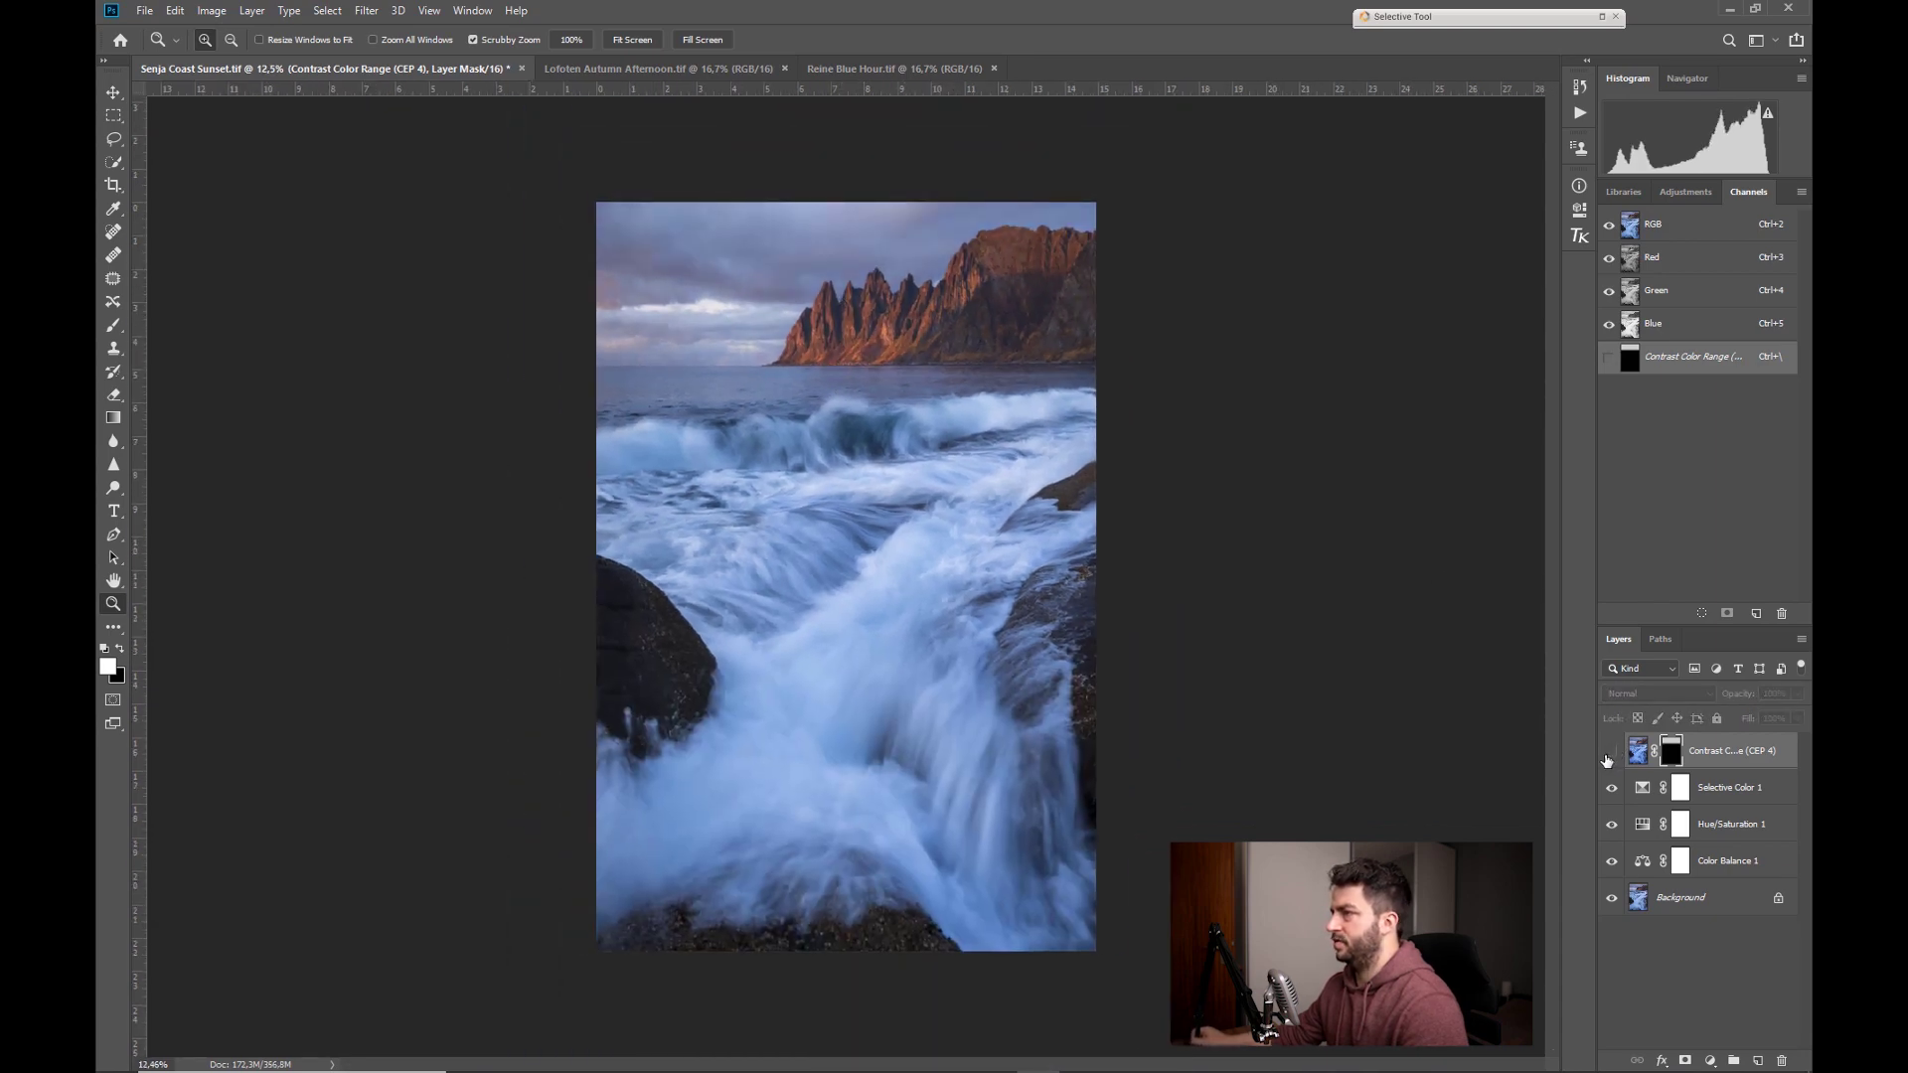
left_click(1612, 752)
left_click_drag(875, 409, 879, 409)
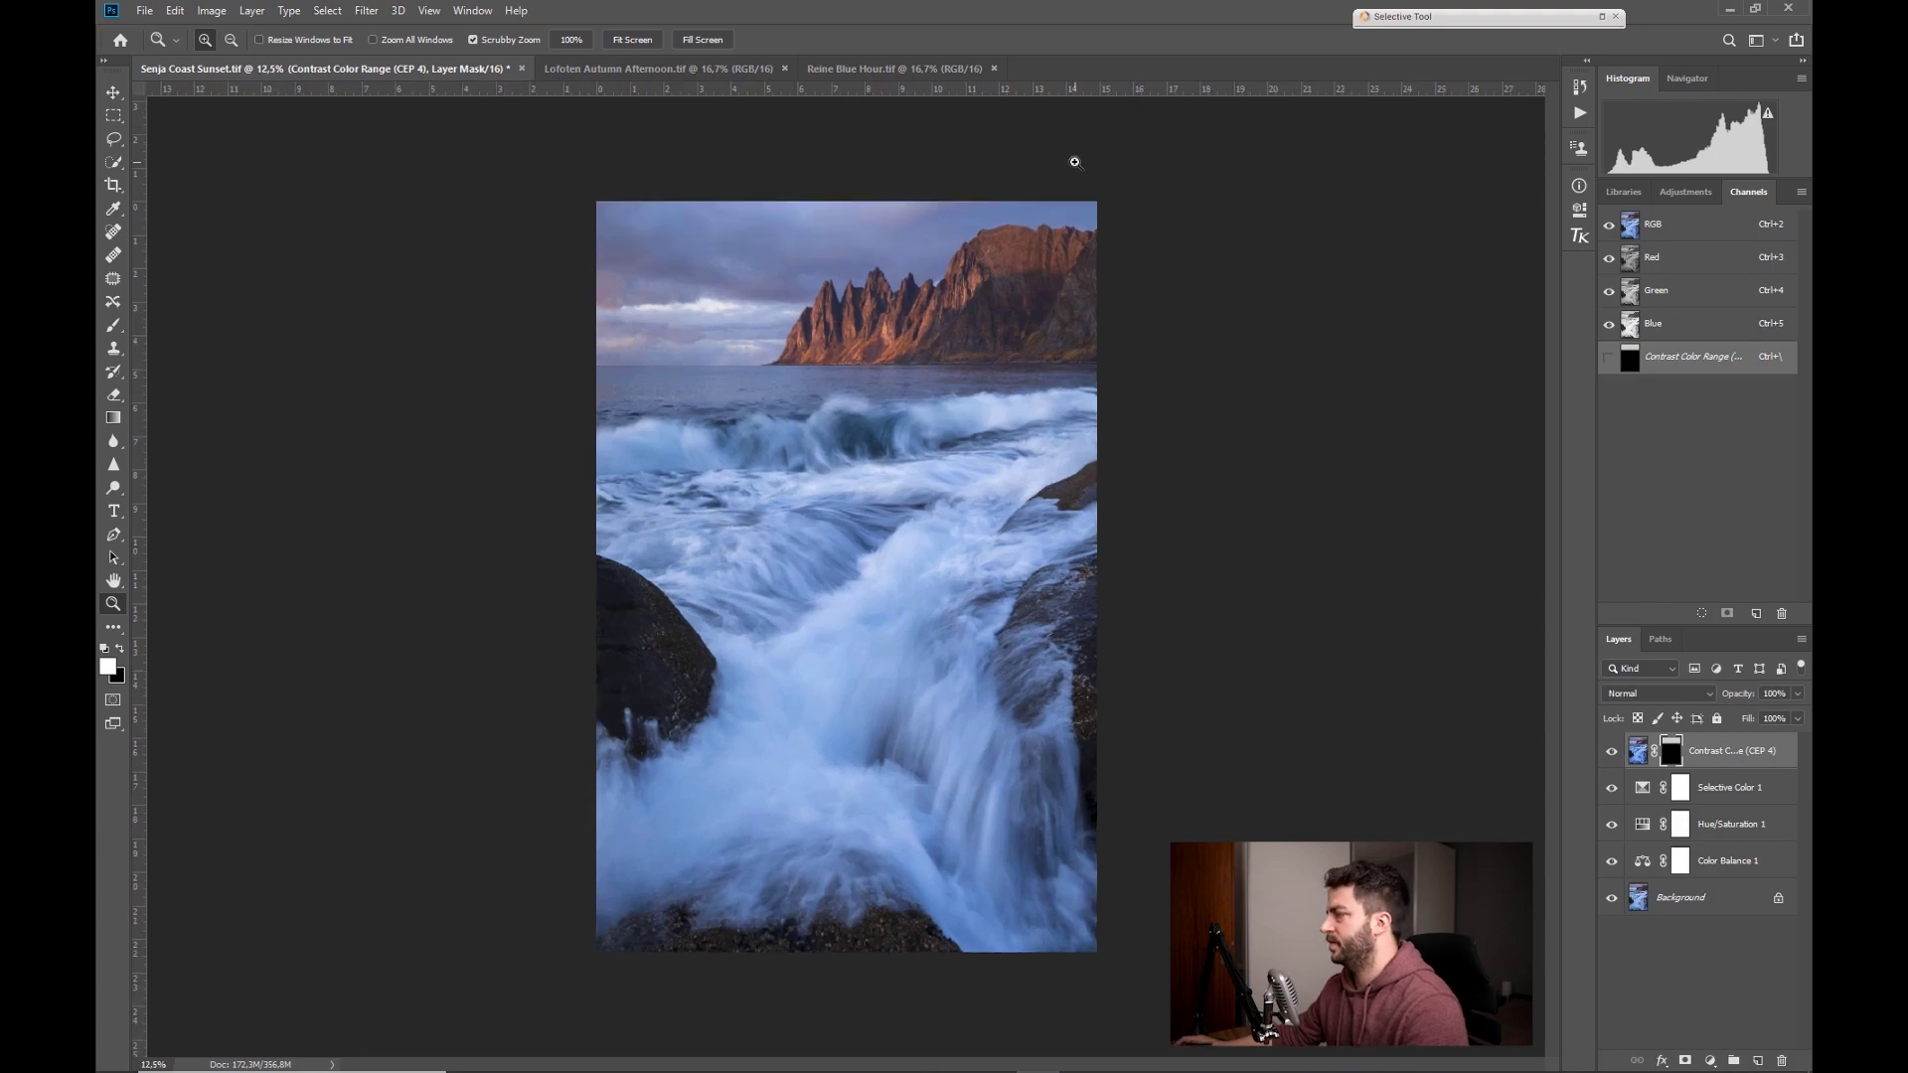